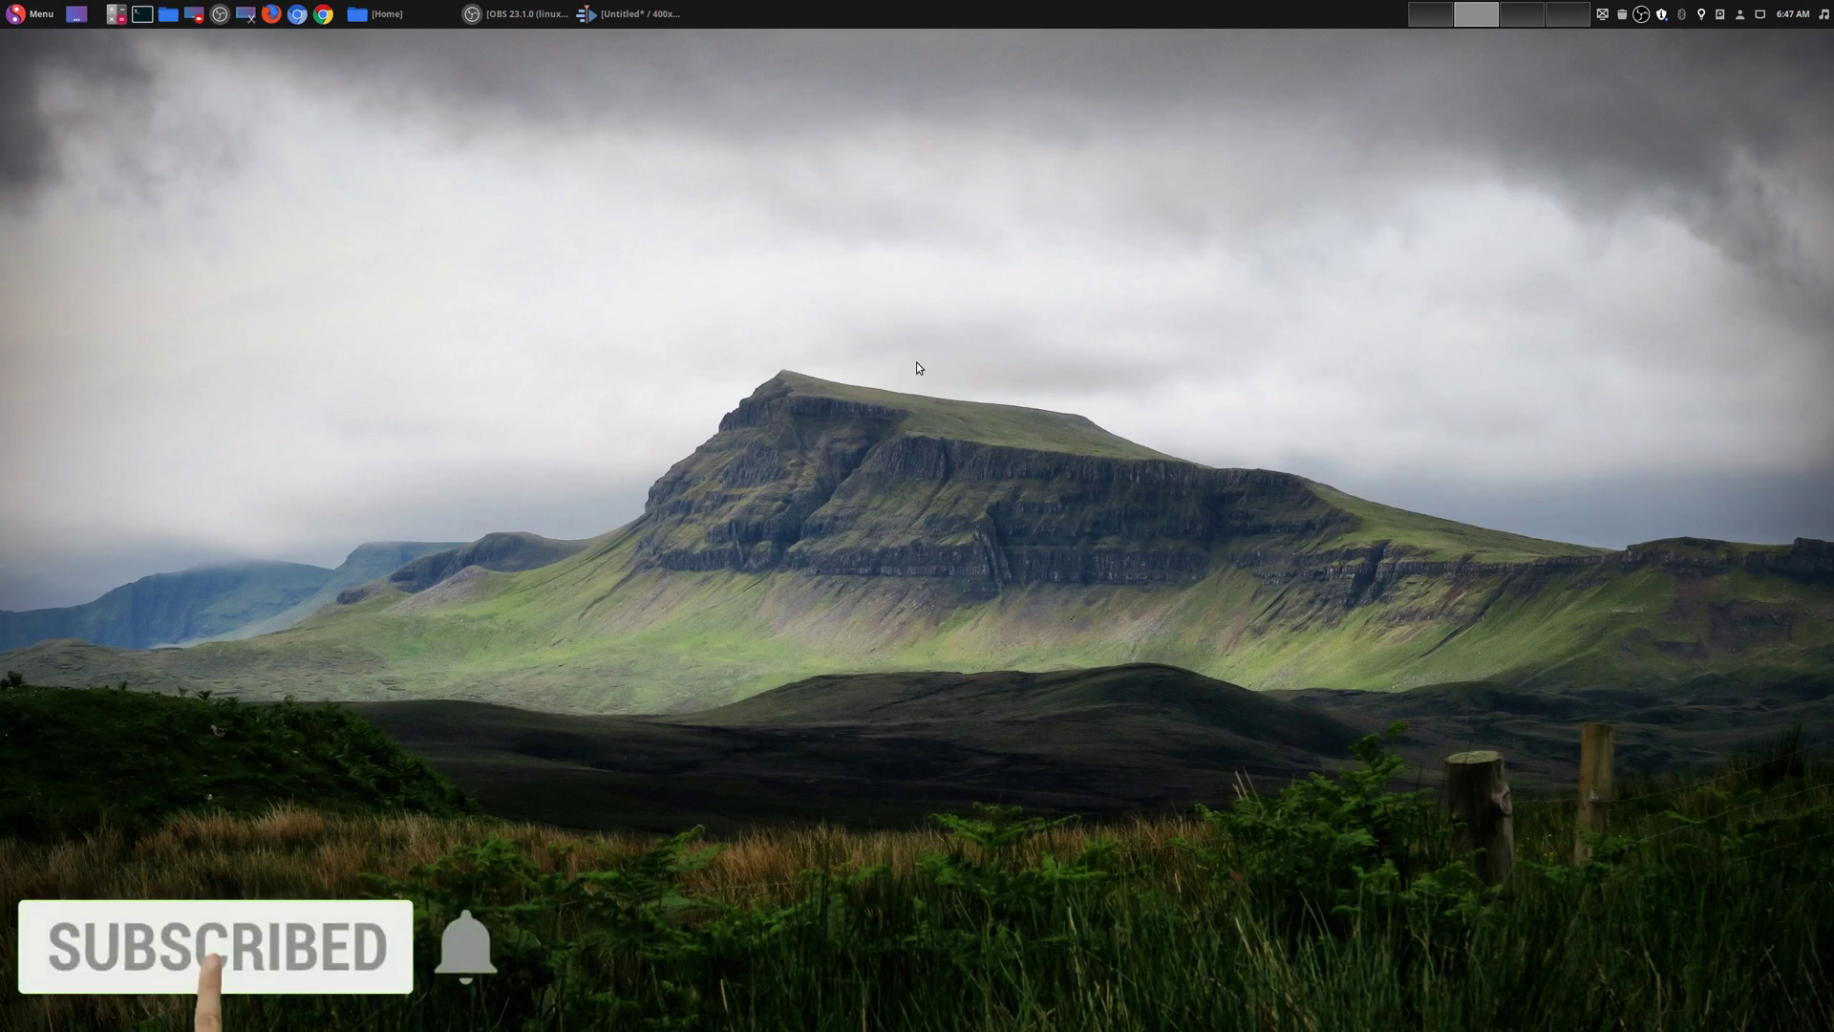
# Restore the untitled Kdenlive project window from the taskbar
pyautogui.click(638, 21)
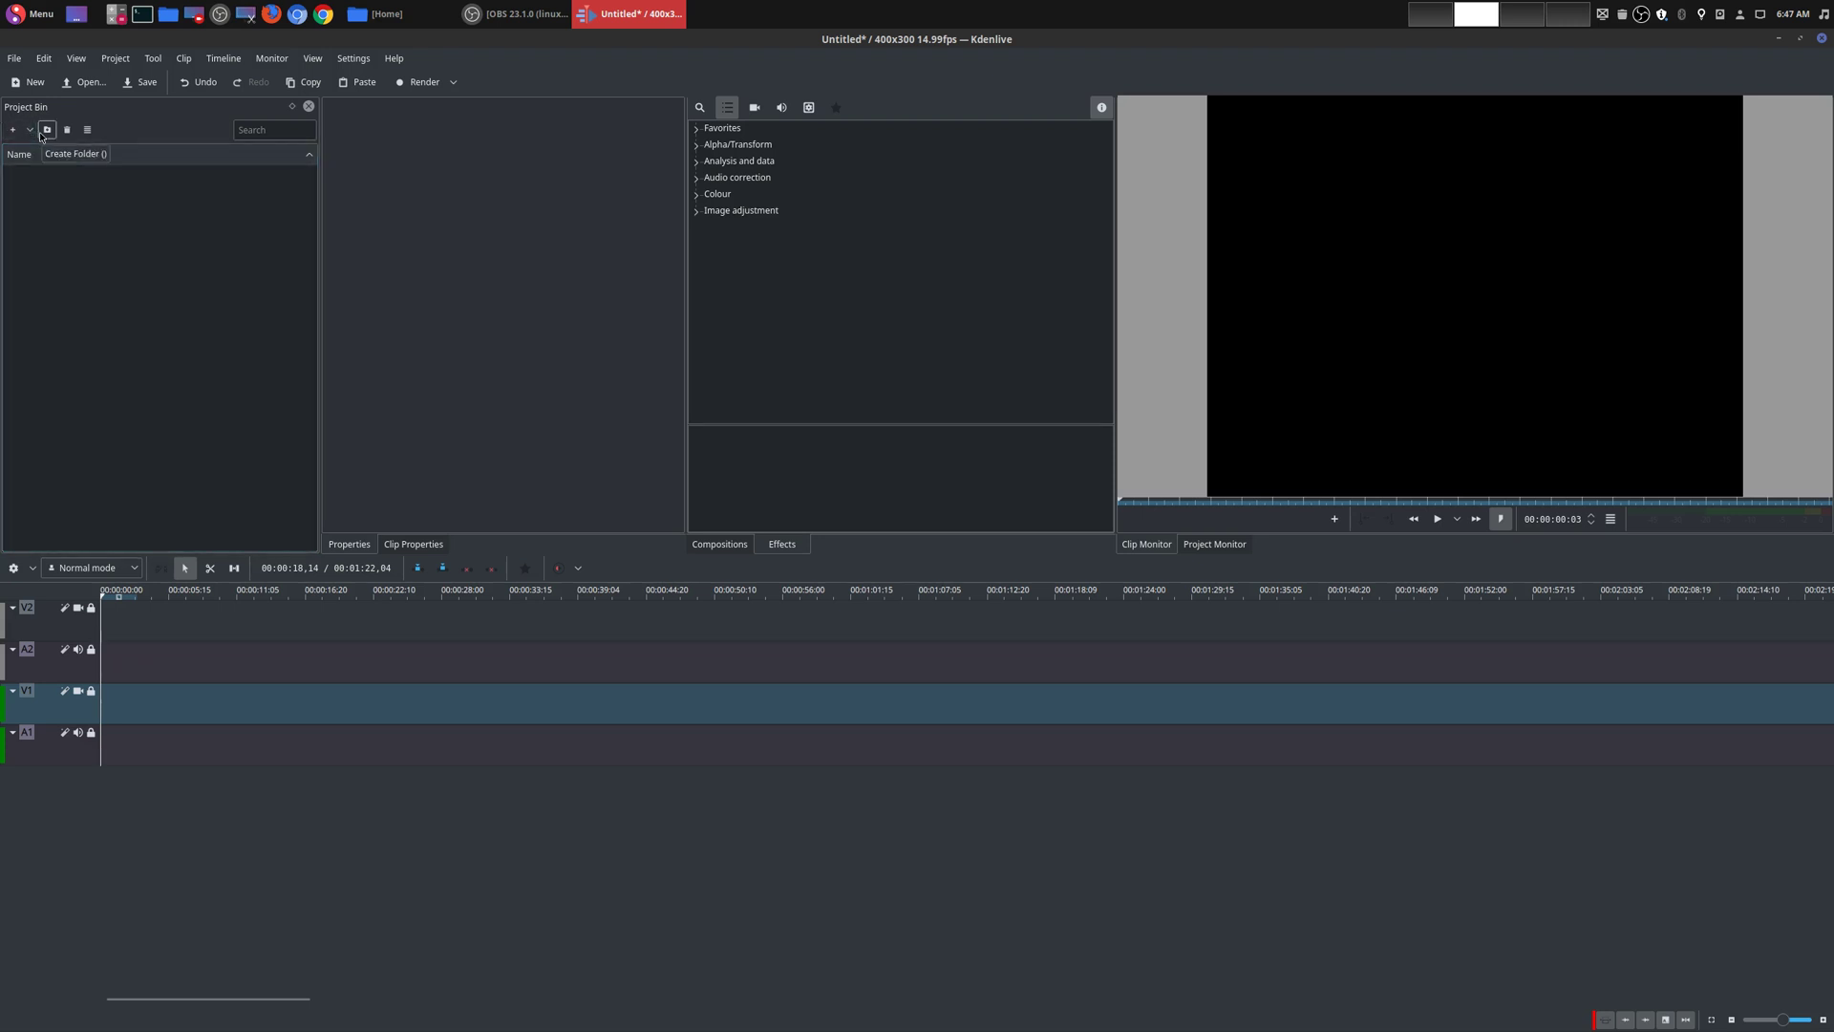
# Open Online Resources from Add Clip, keep Freesound Audio Library, and enter 'train' as the search term
pyautogui.click(32, 132)
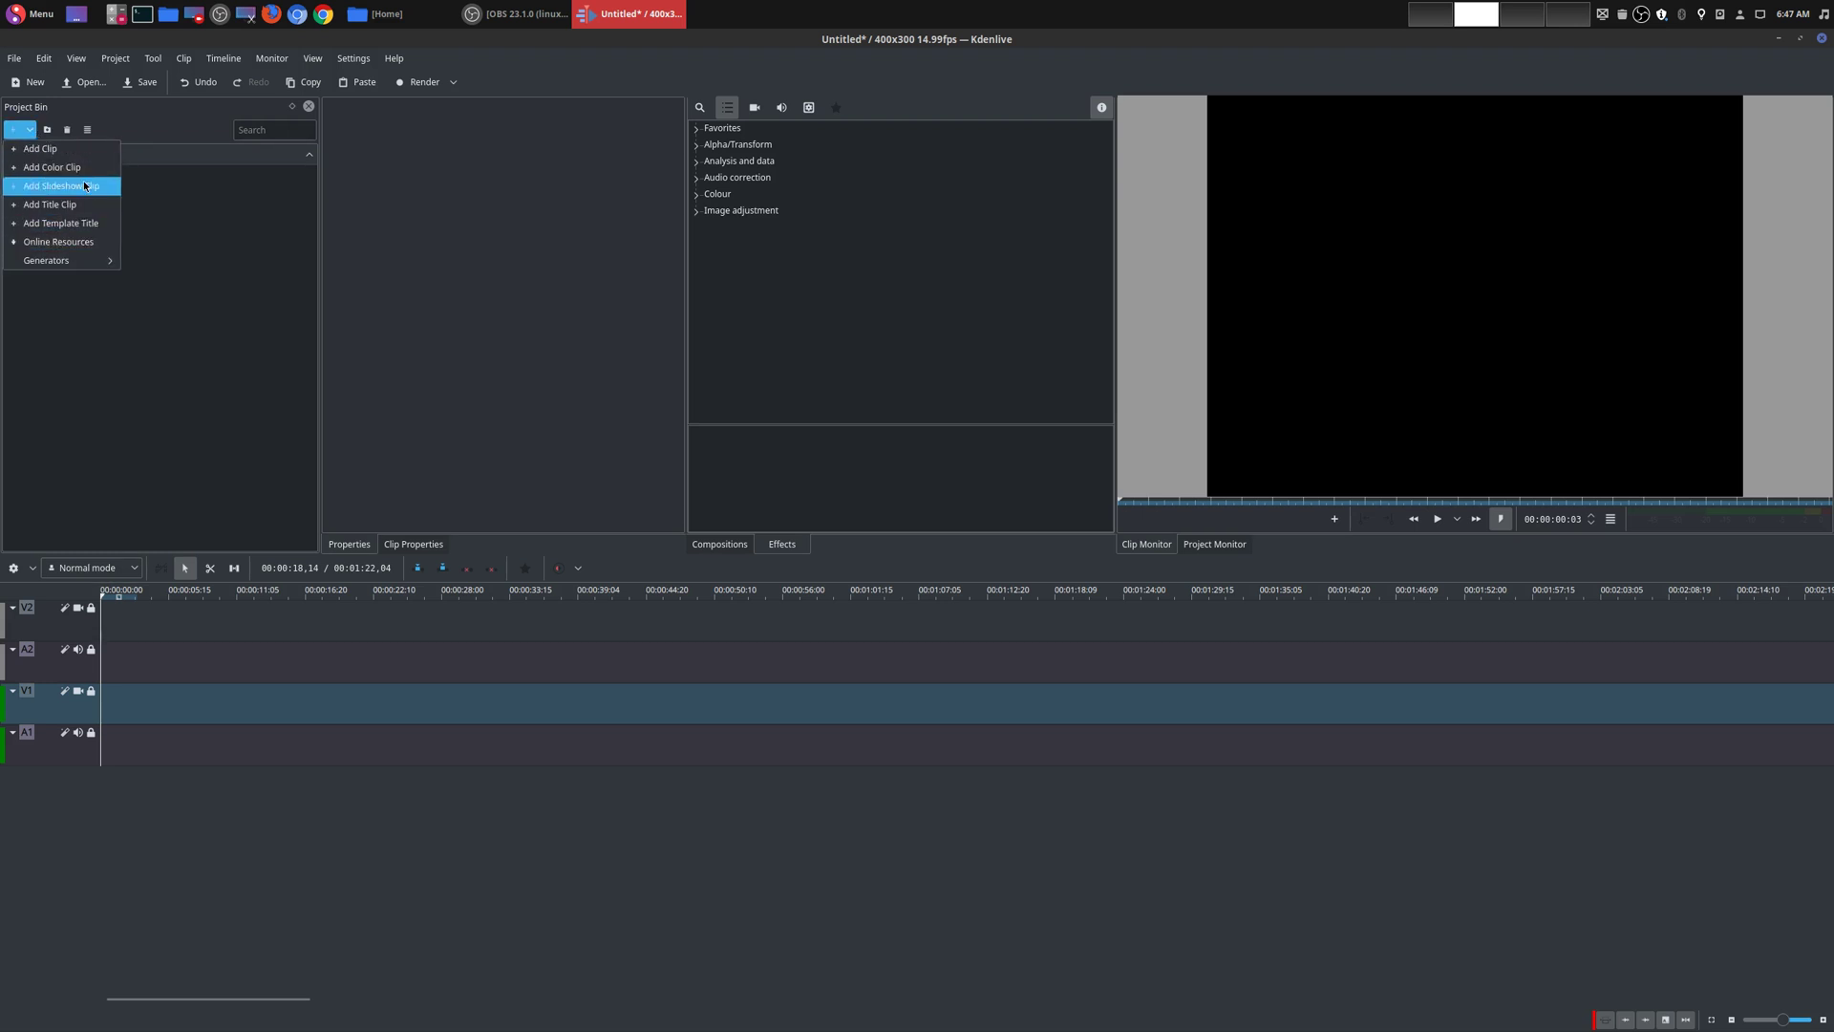
pyautogui.click(97, 245)
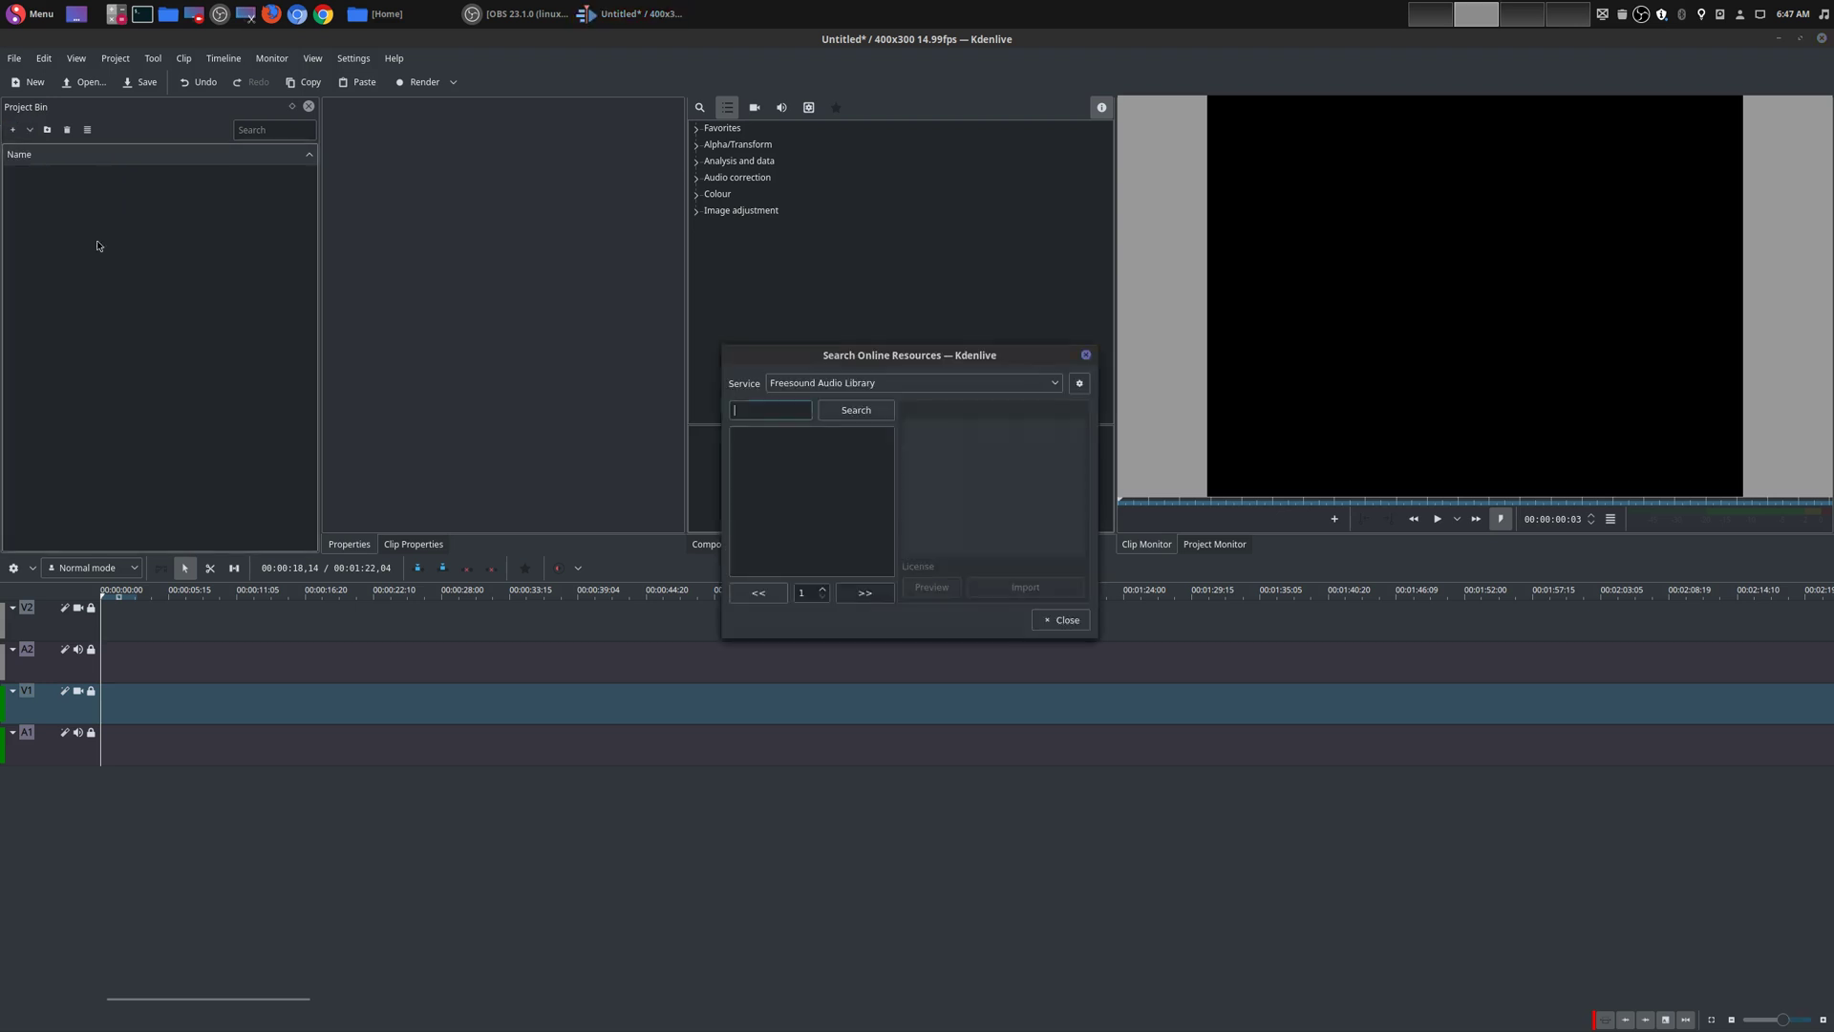
pyautogui.click(1022, 383)
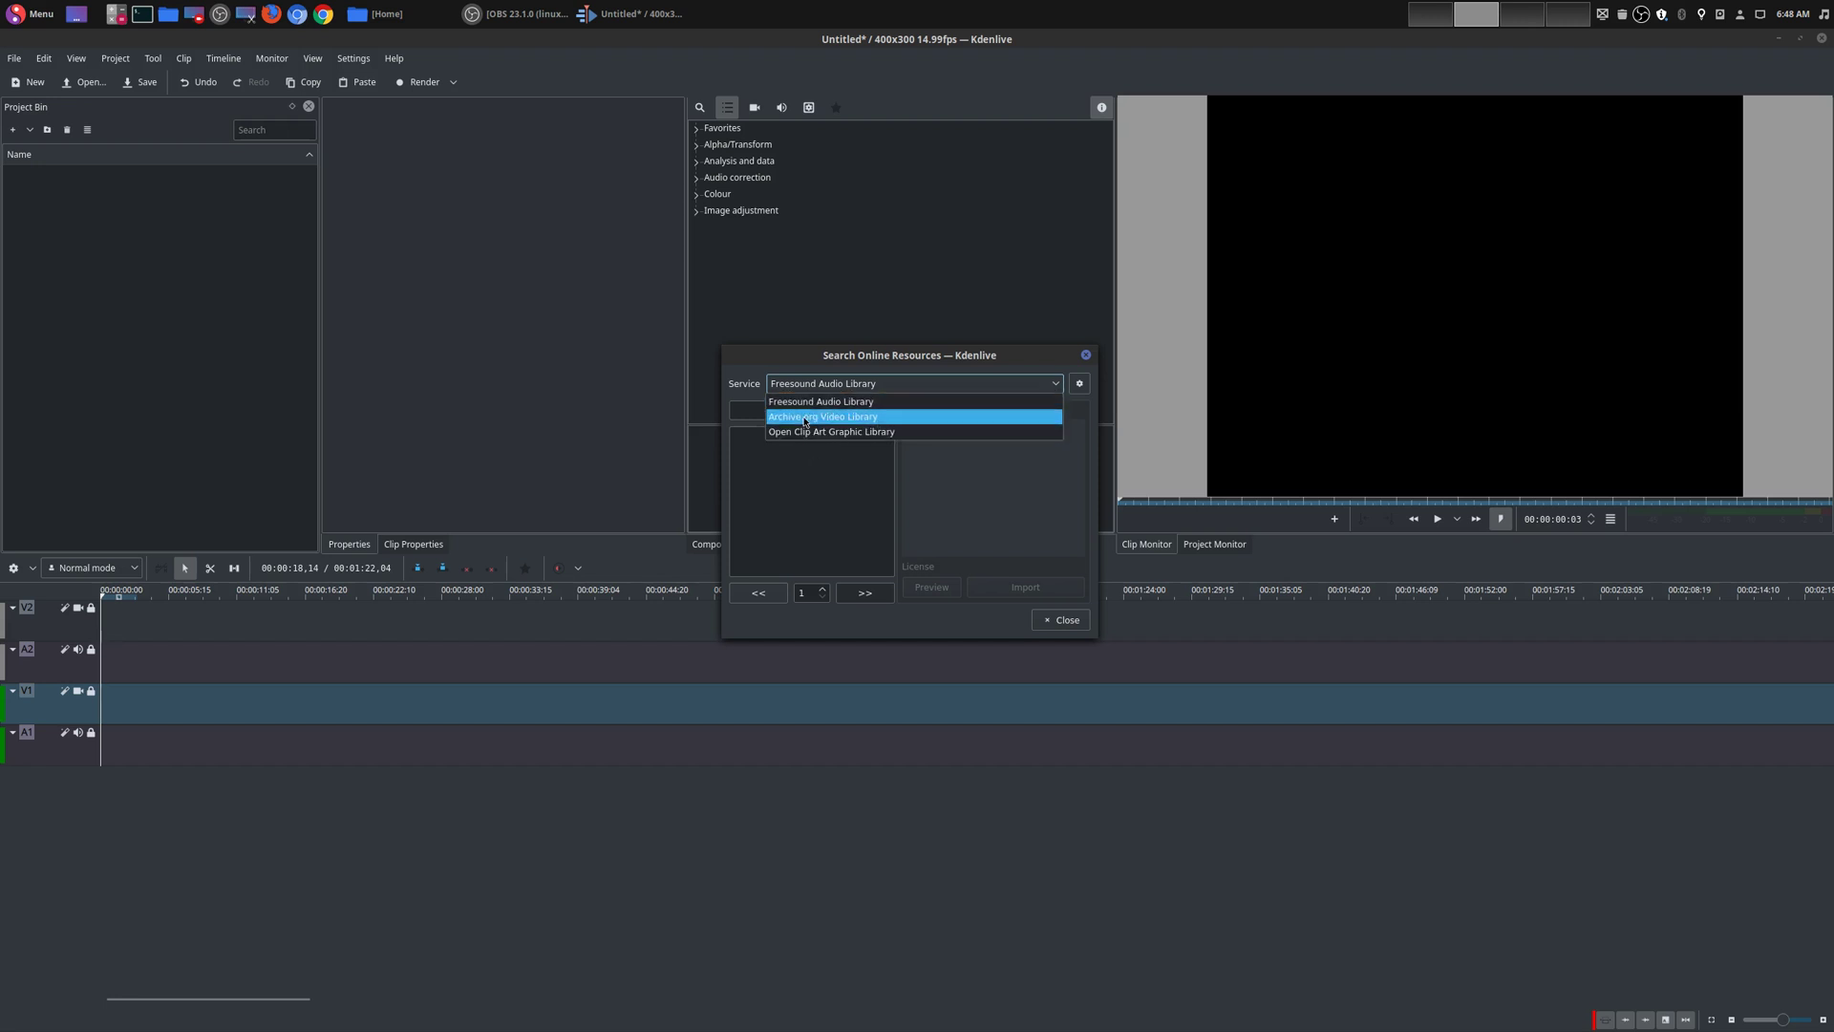
pyautogui.click(740, 407)
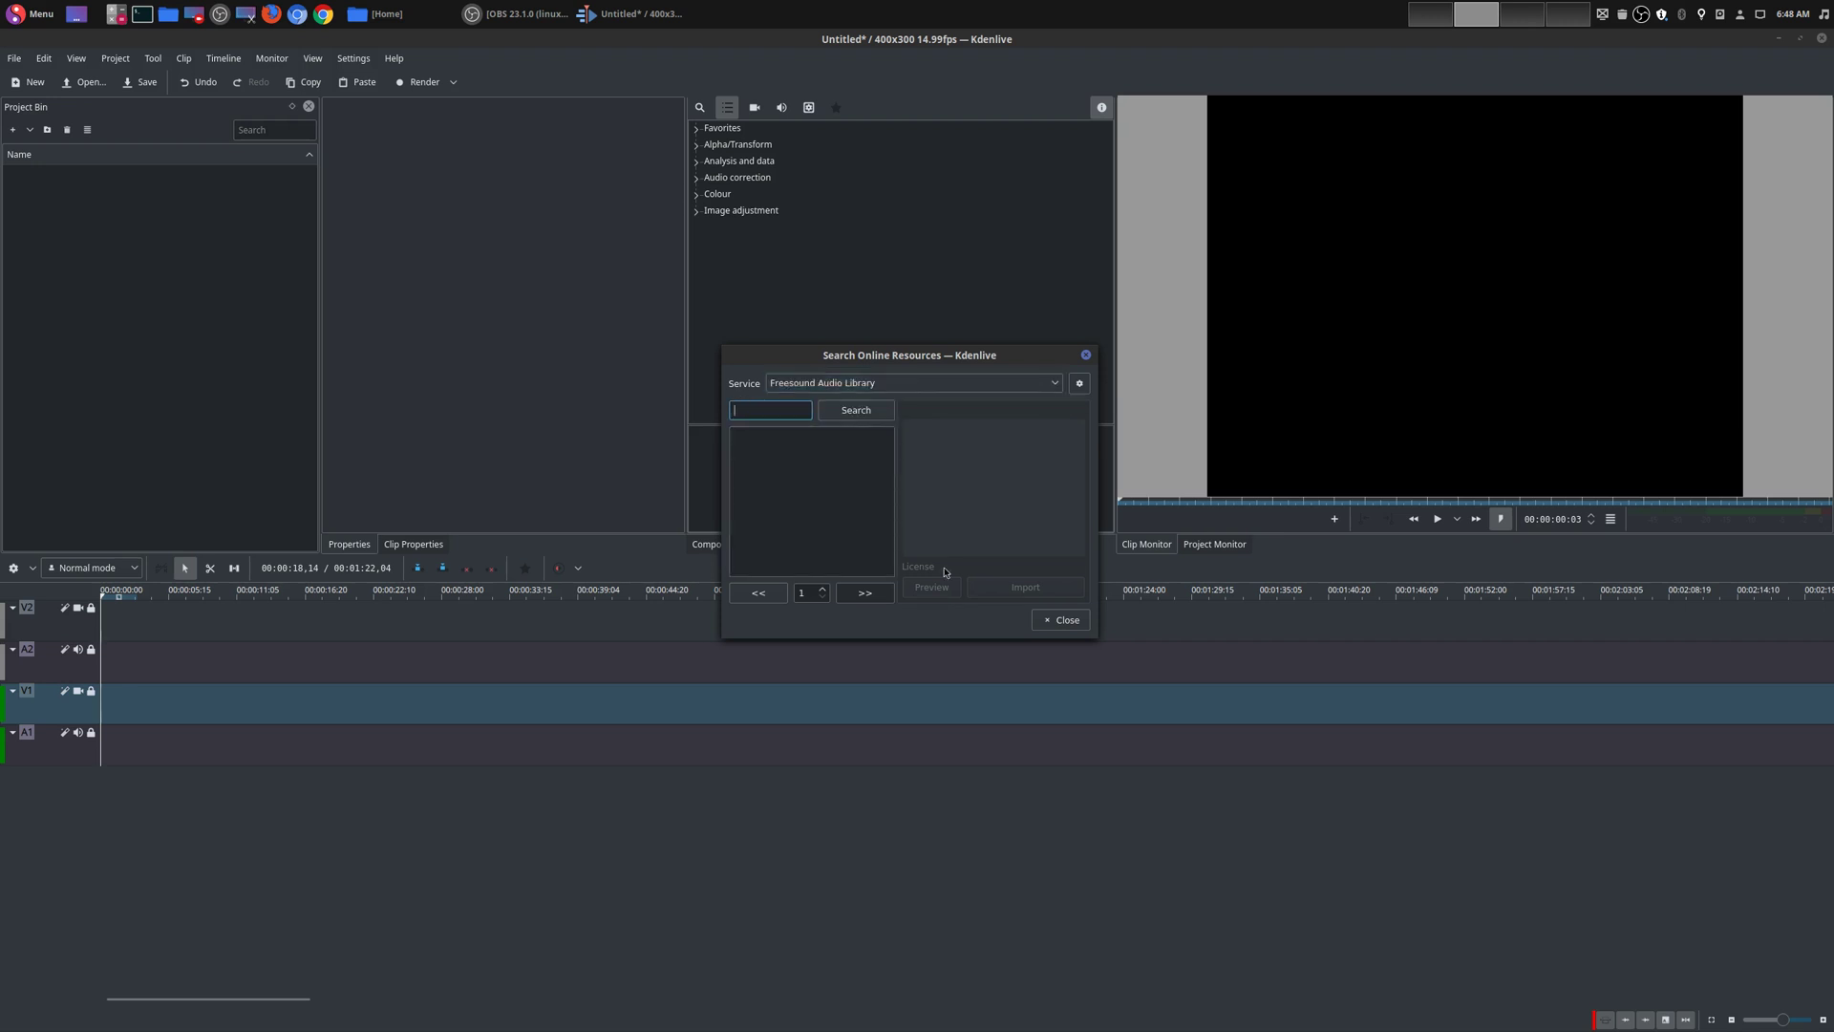
pyautogui.write('train')
# Search Freesound for 'train', select Train Horn and Bell, and play then stop its preview
pyautogui.click(851, 407)
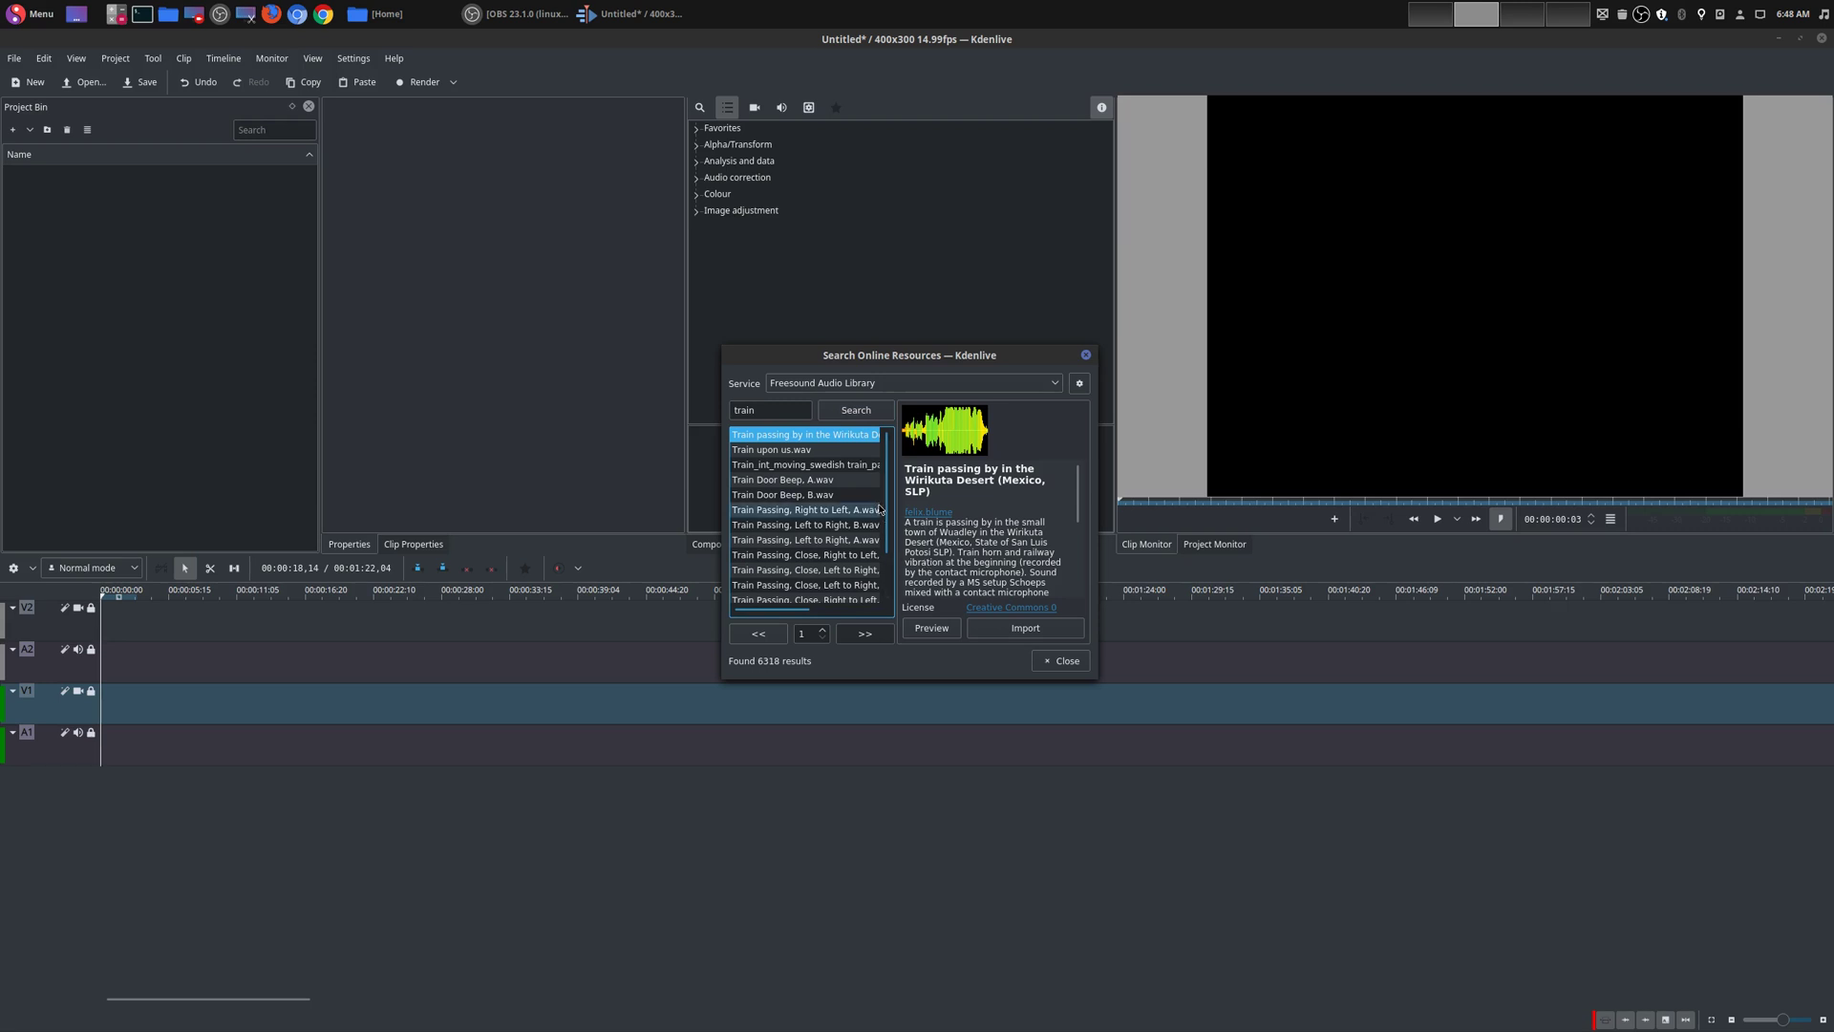
pyautogui.scroll(-2, 865, 535)
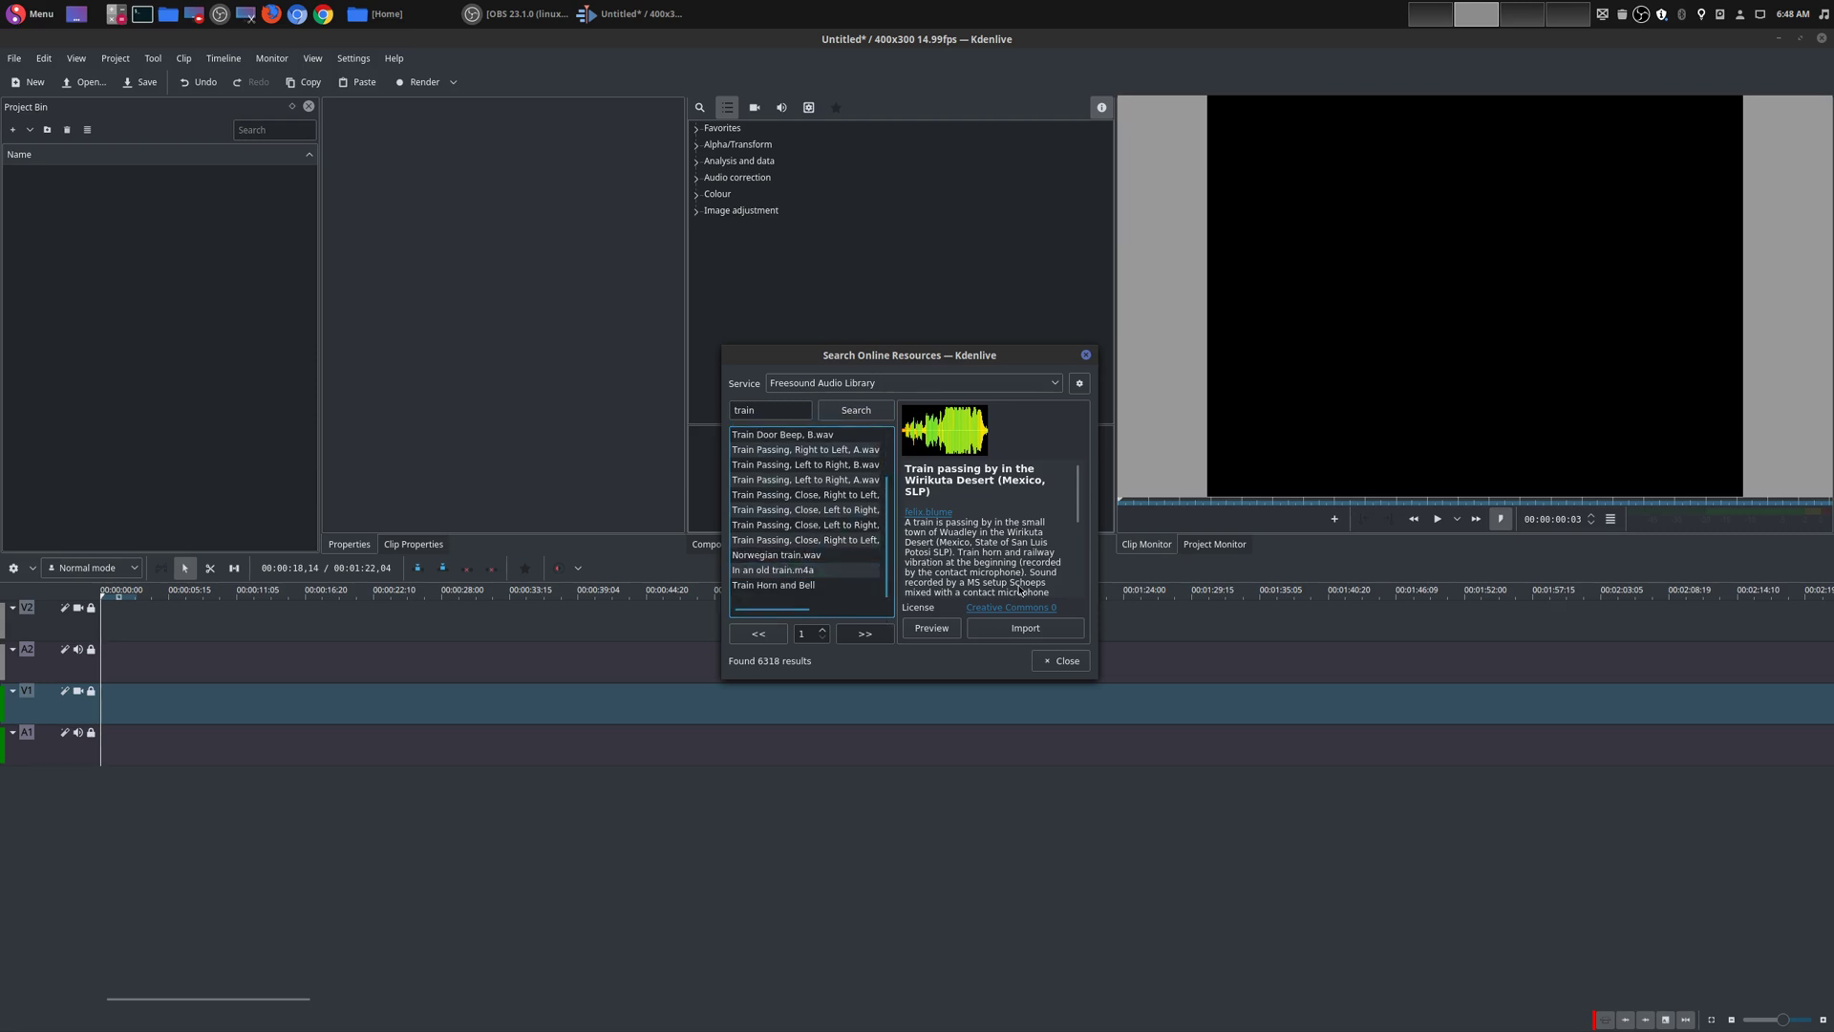
pyautogui.click(773, 583)
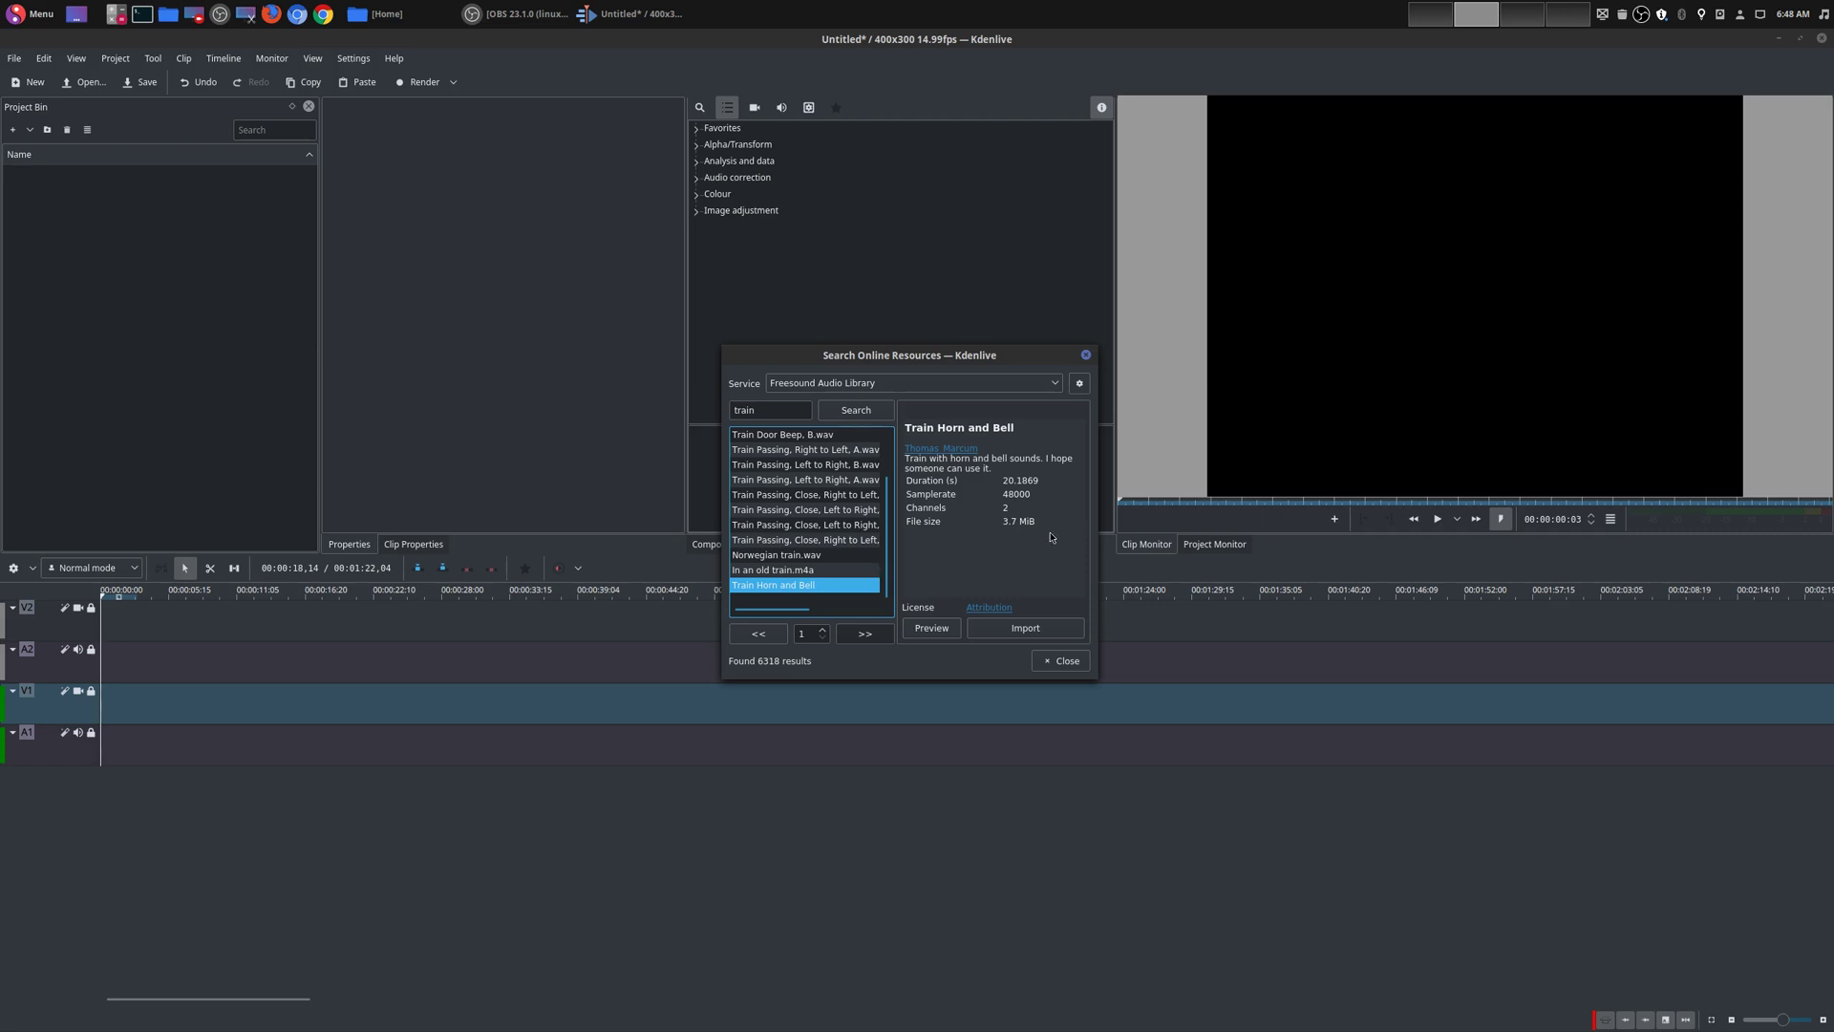
pyautogui.click(929, 631)
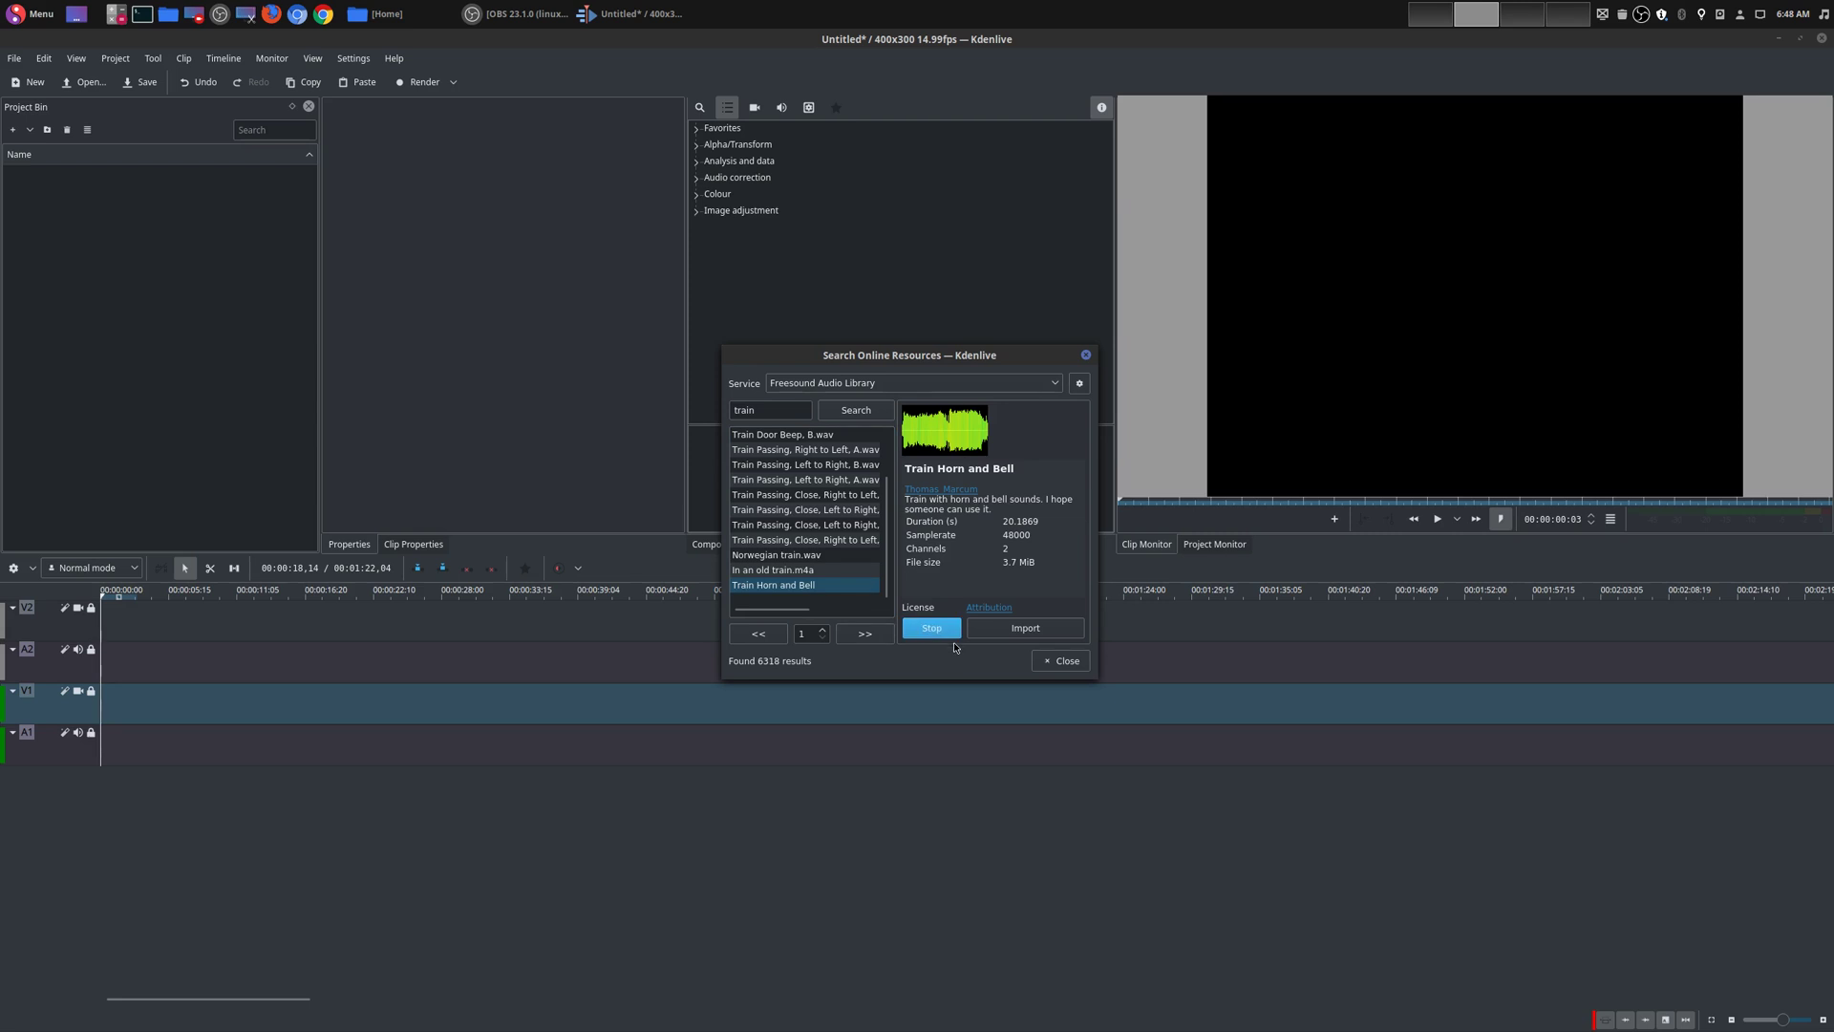
pyautogui.click(963, 628)
# Read the CC BY 3.0 Attribution licence page for Train Horn and Bell in Firefox
pyautogui.click(995, 609)
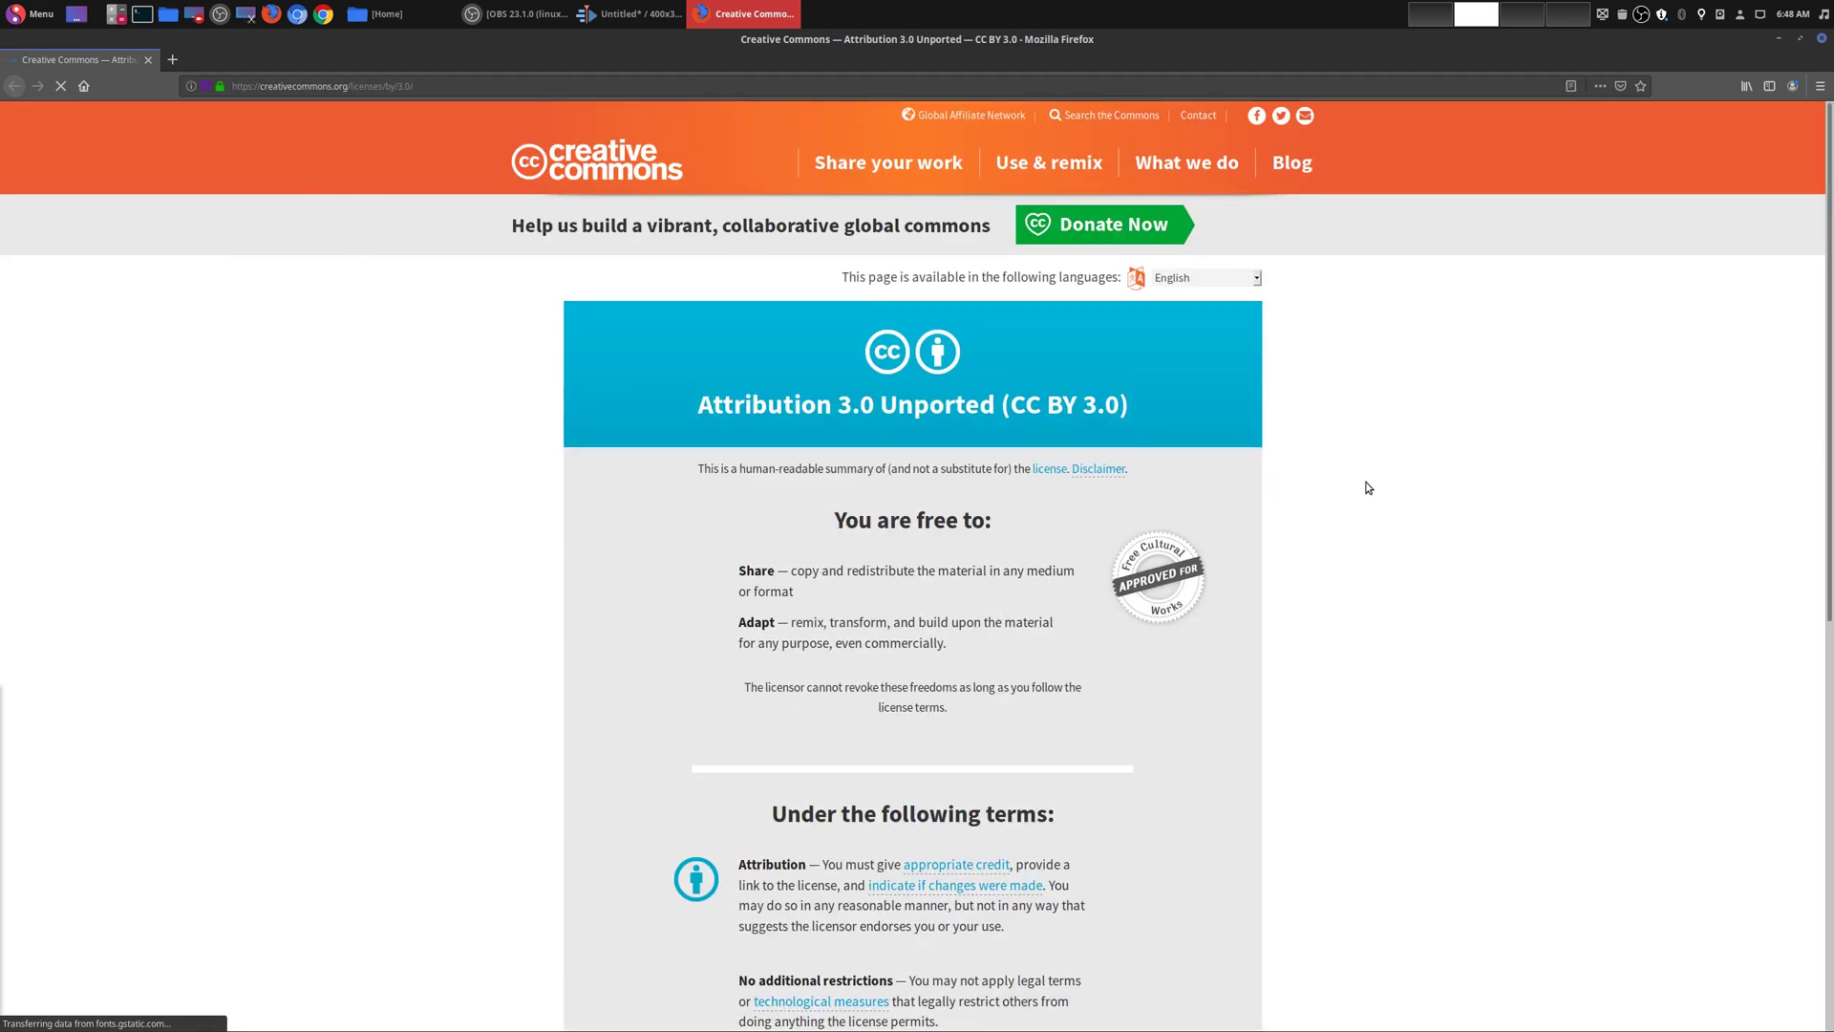
pyautogui.scroll(-1, 1488, 501)
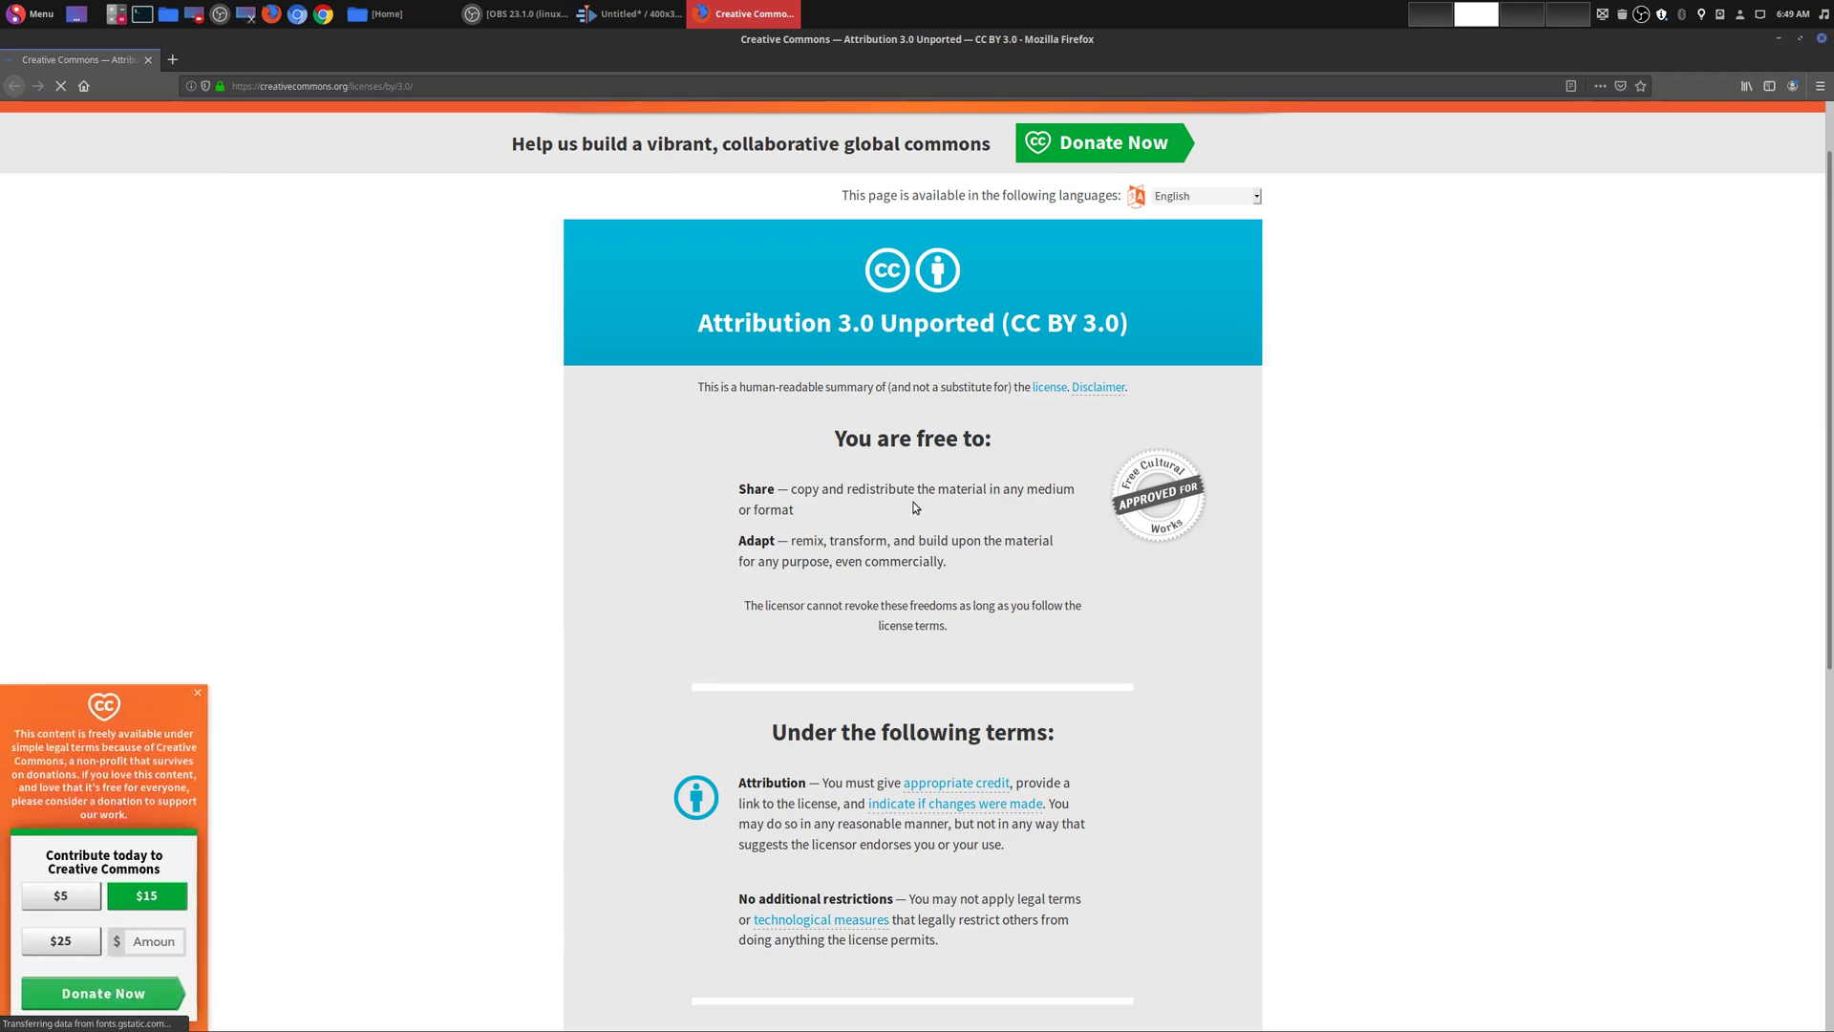
pyautogui.scroll(-1, 1097, 646)
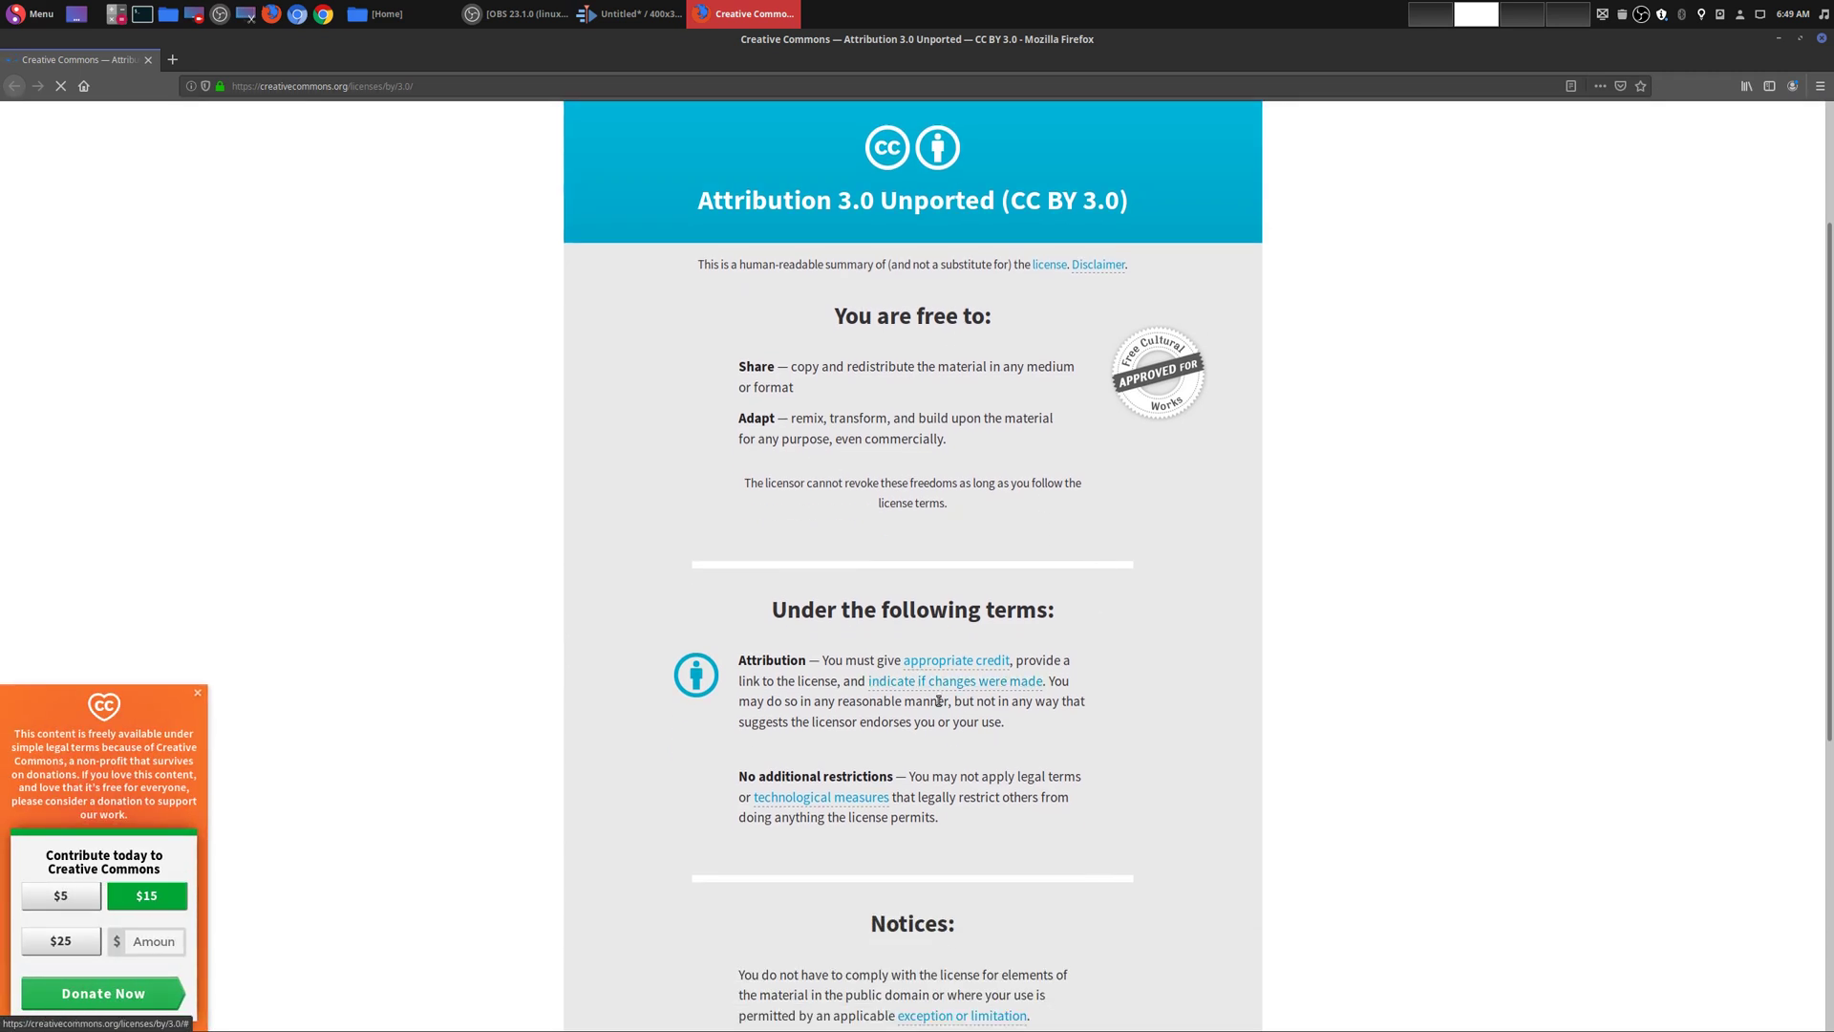
pyautogui.scroll(2, 961, 747)
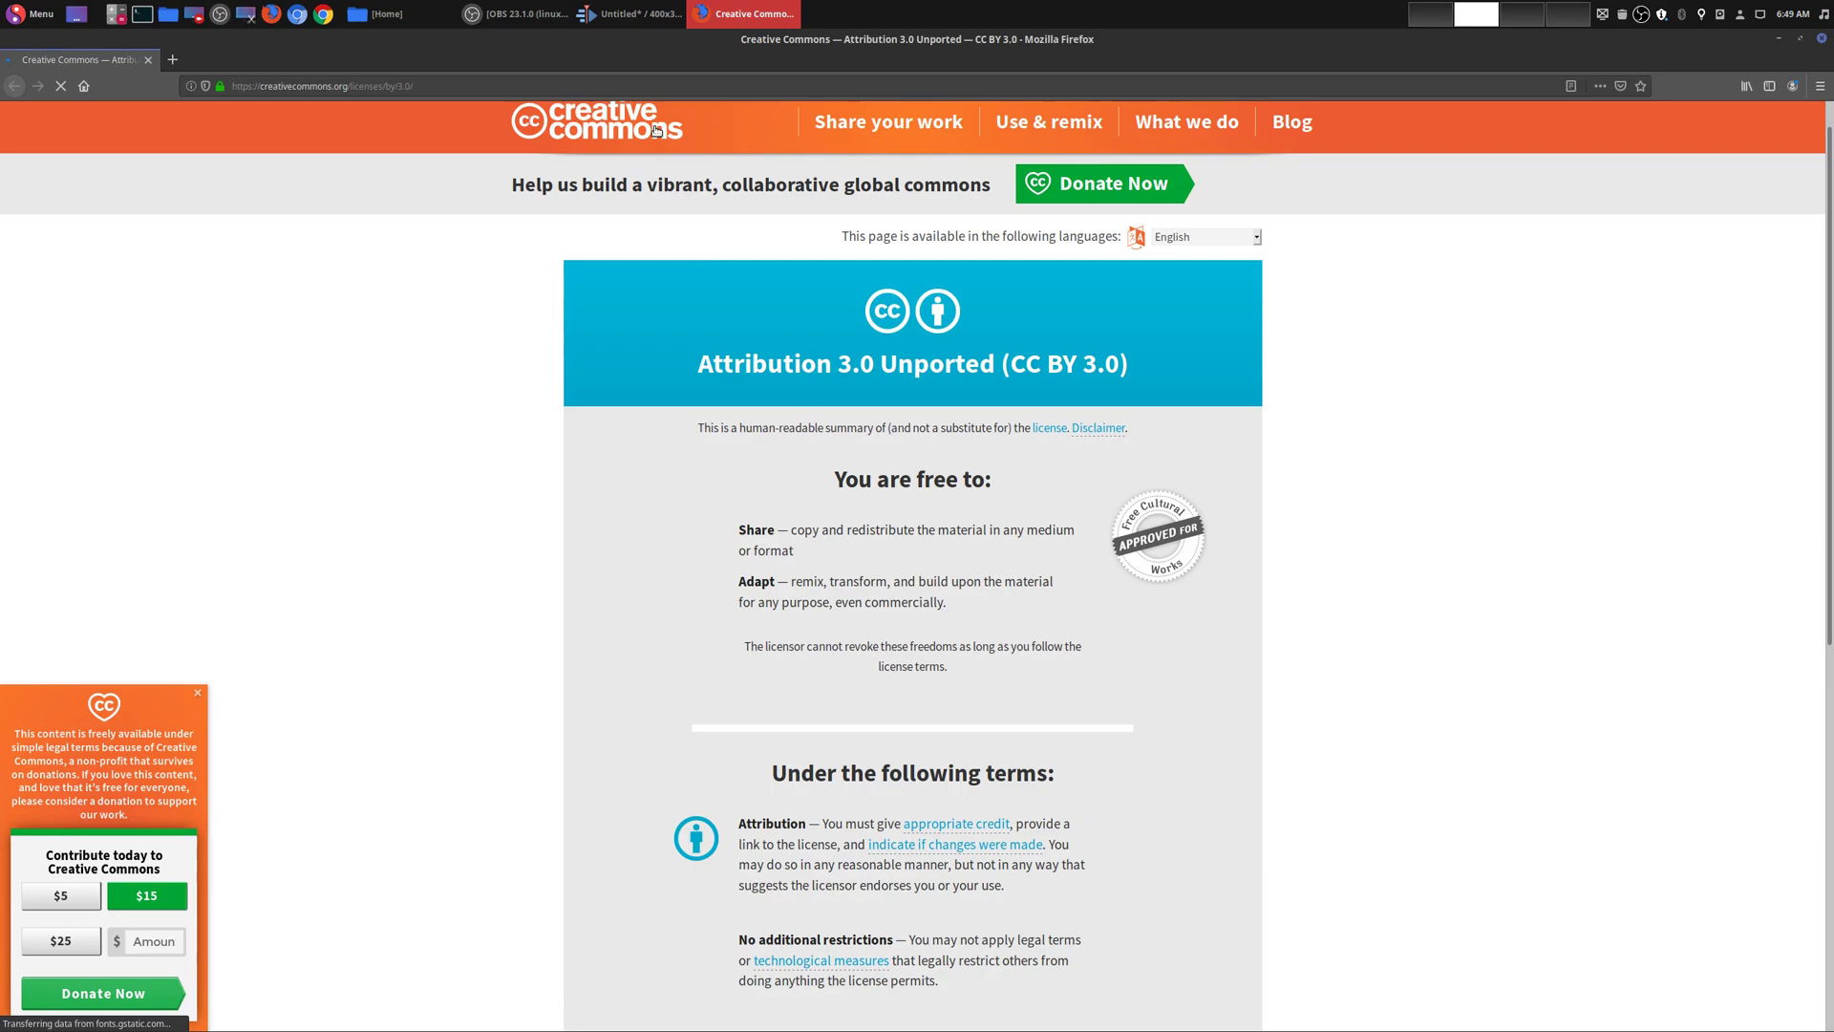
pyautogui.click(630, 14)
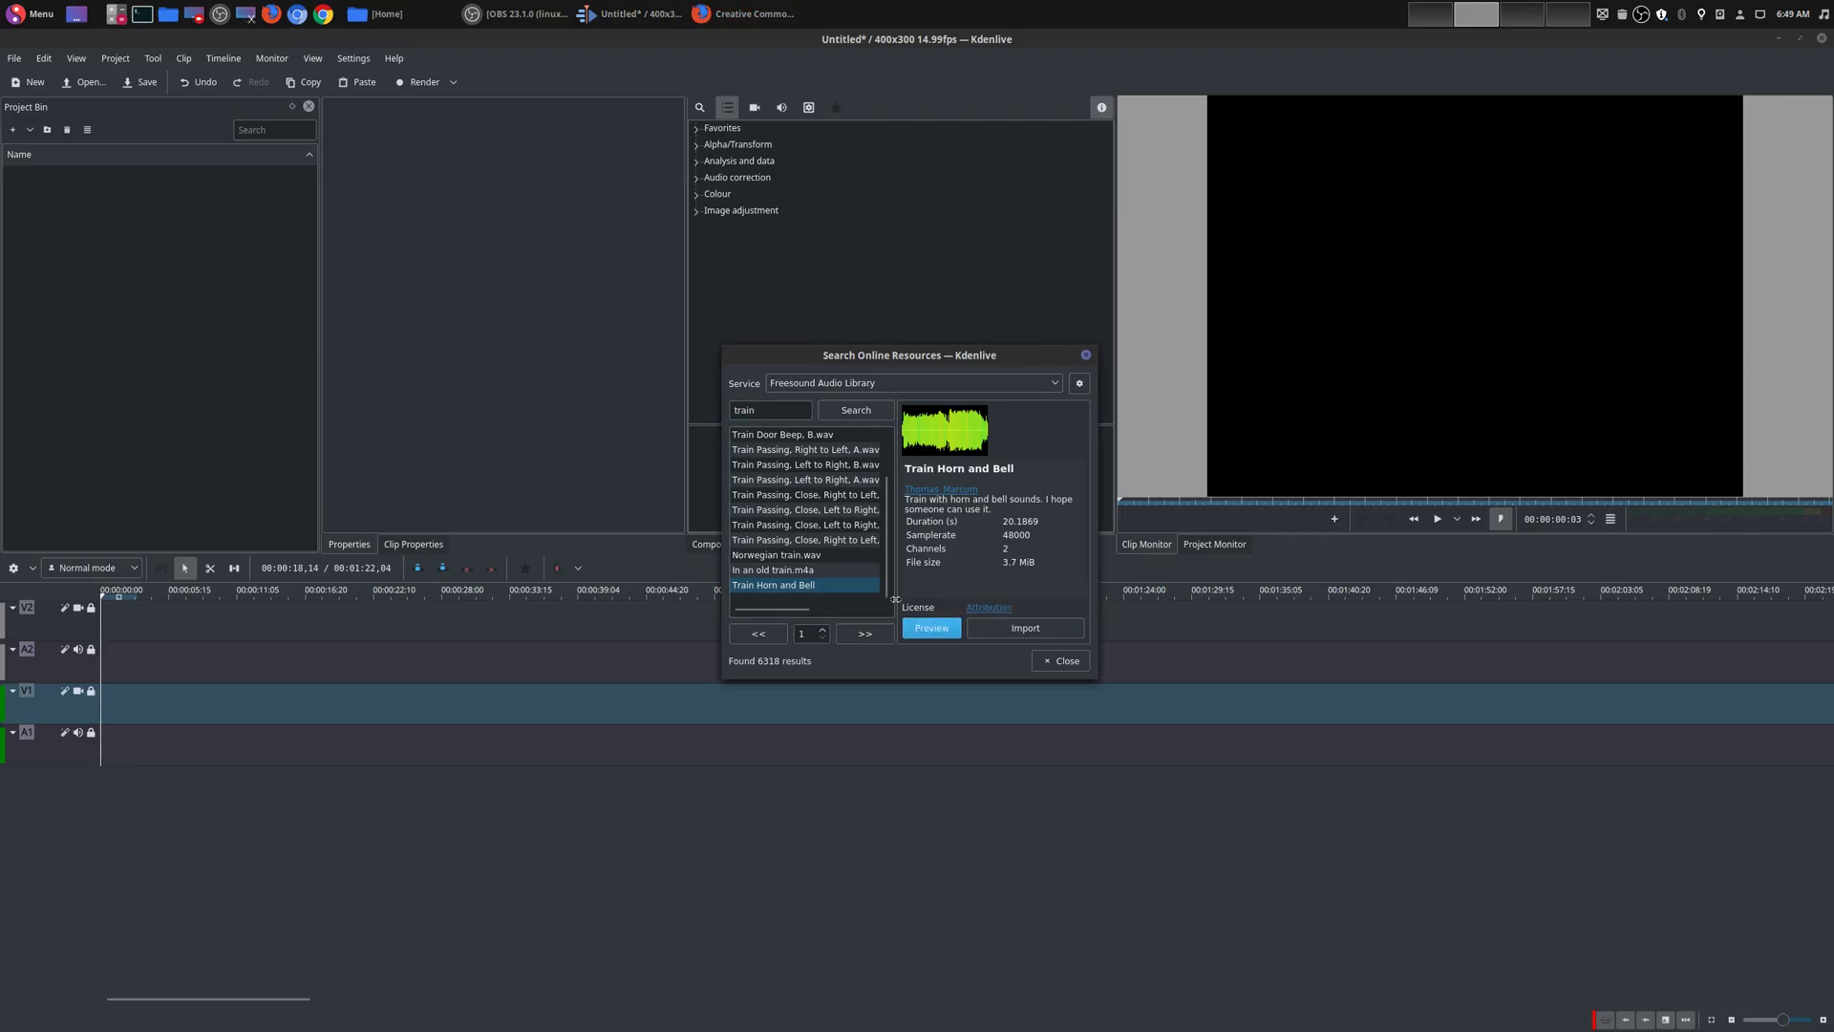
# Select 'In an old train.m4a' and review its Creative Commons 0 licence page
pyautogui.click(783, 570)
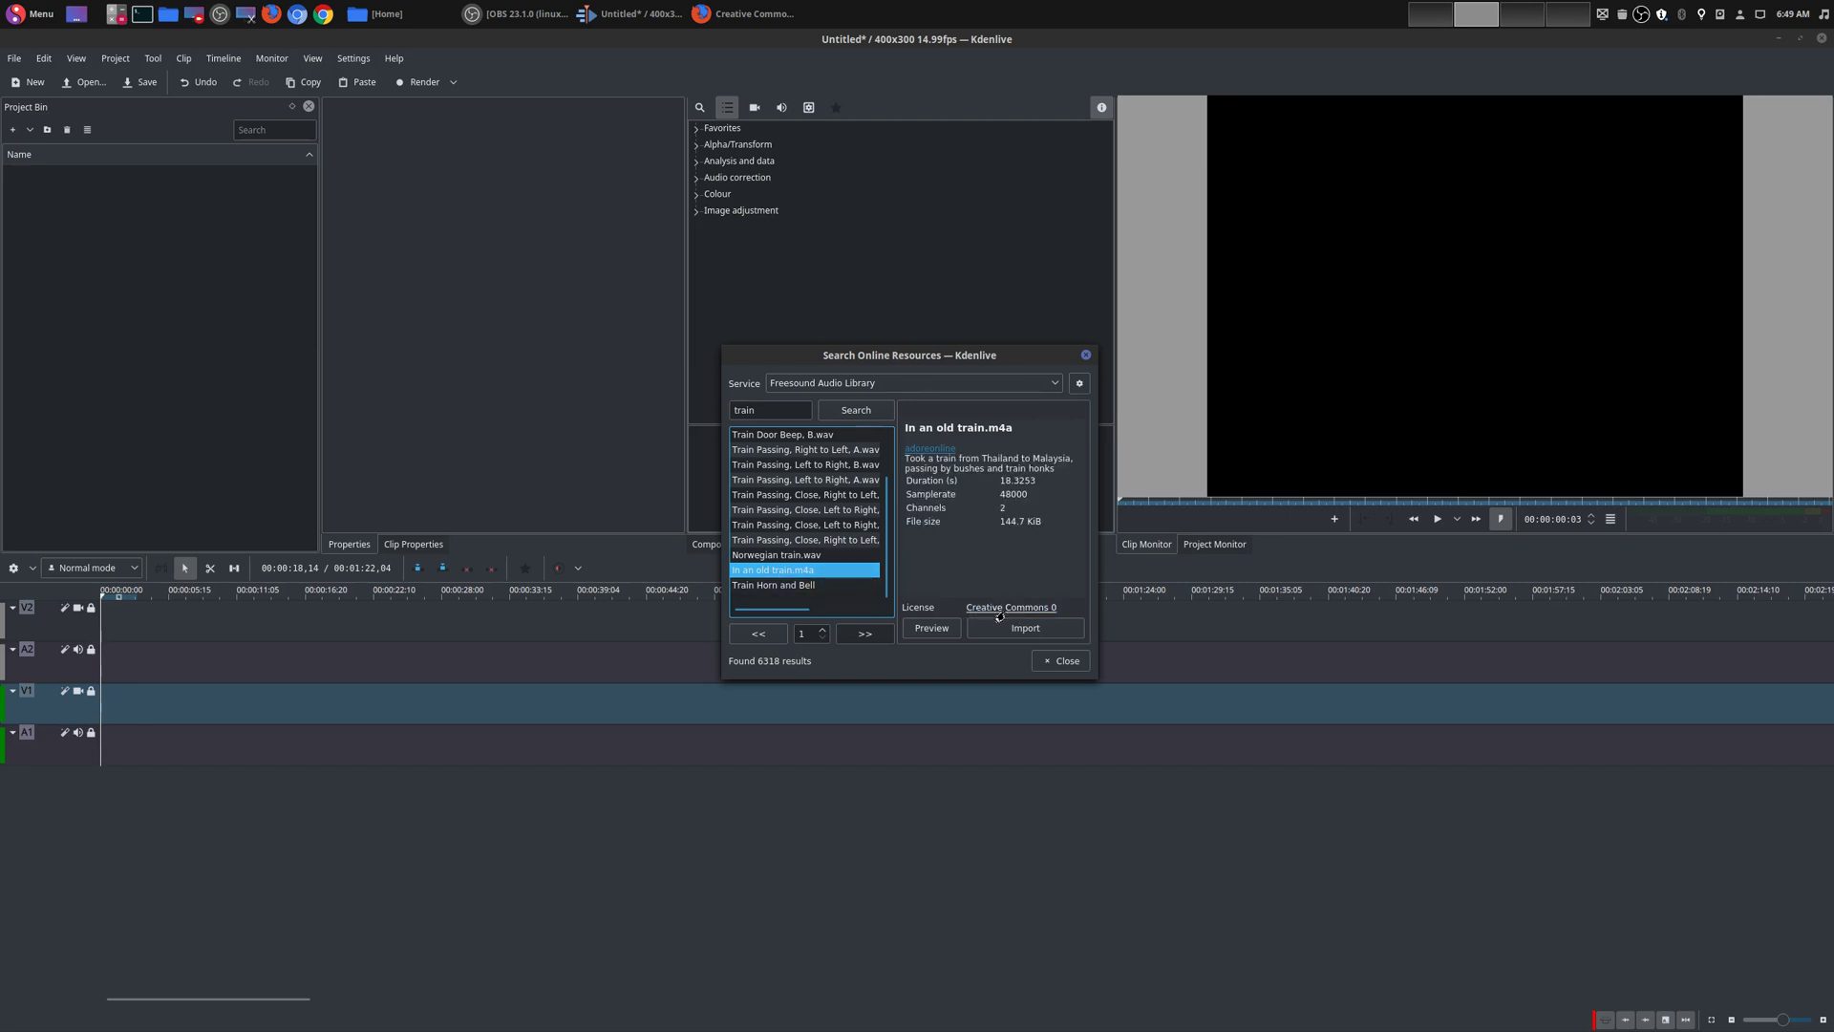
pyautogui.click(1000, 608)
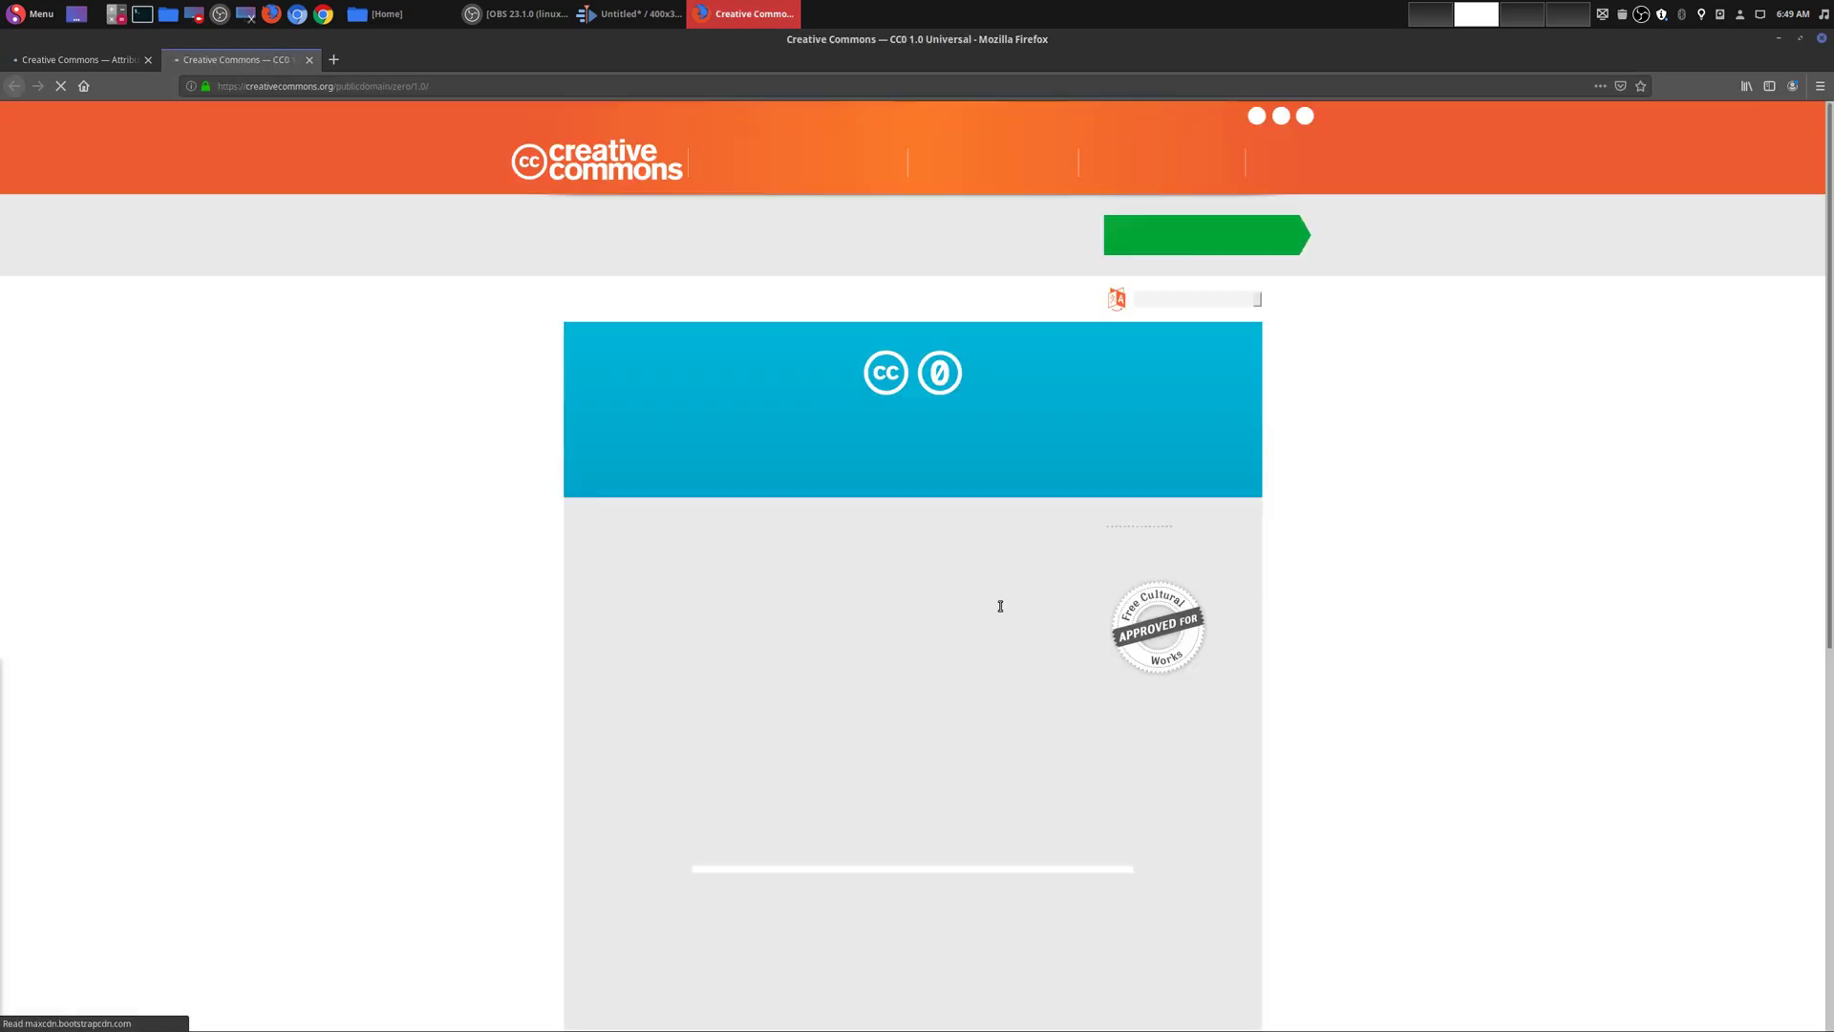
pyautogui.scroll(-2, 1353, 603)
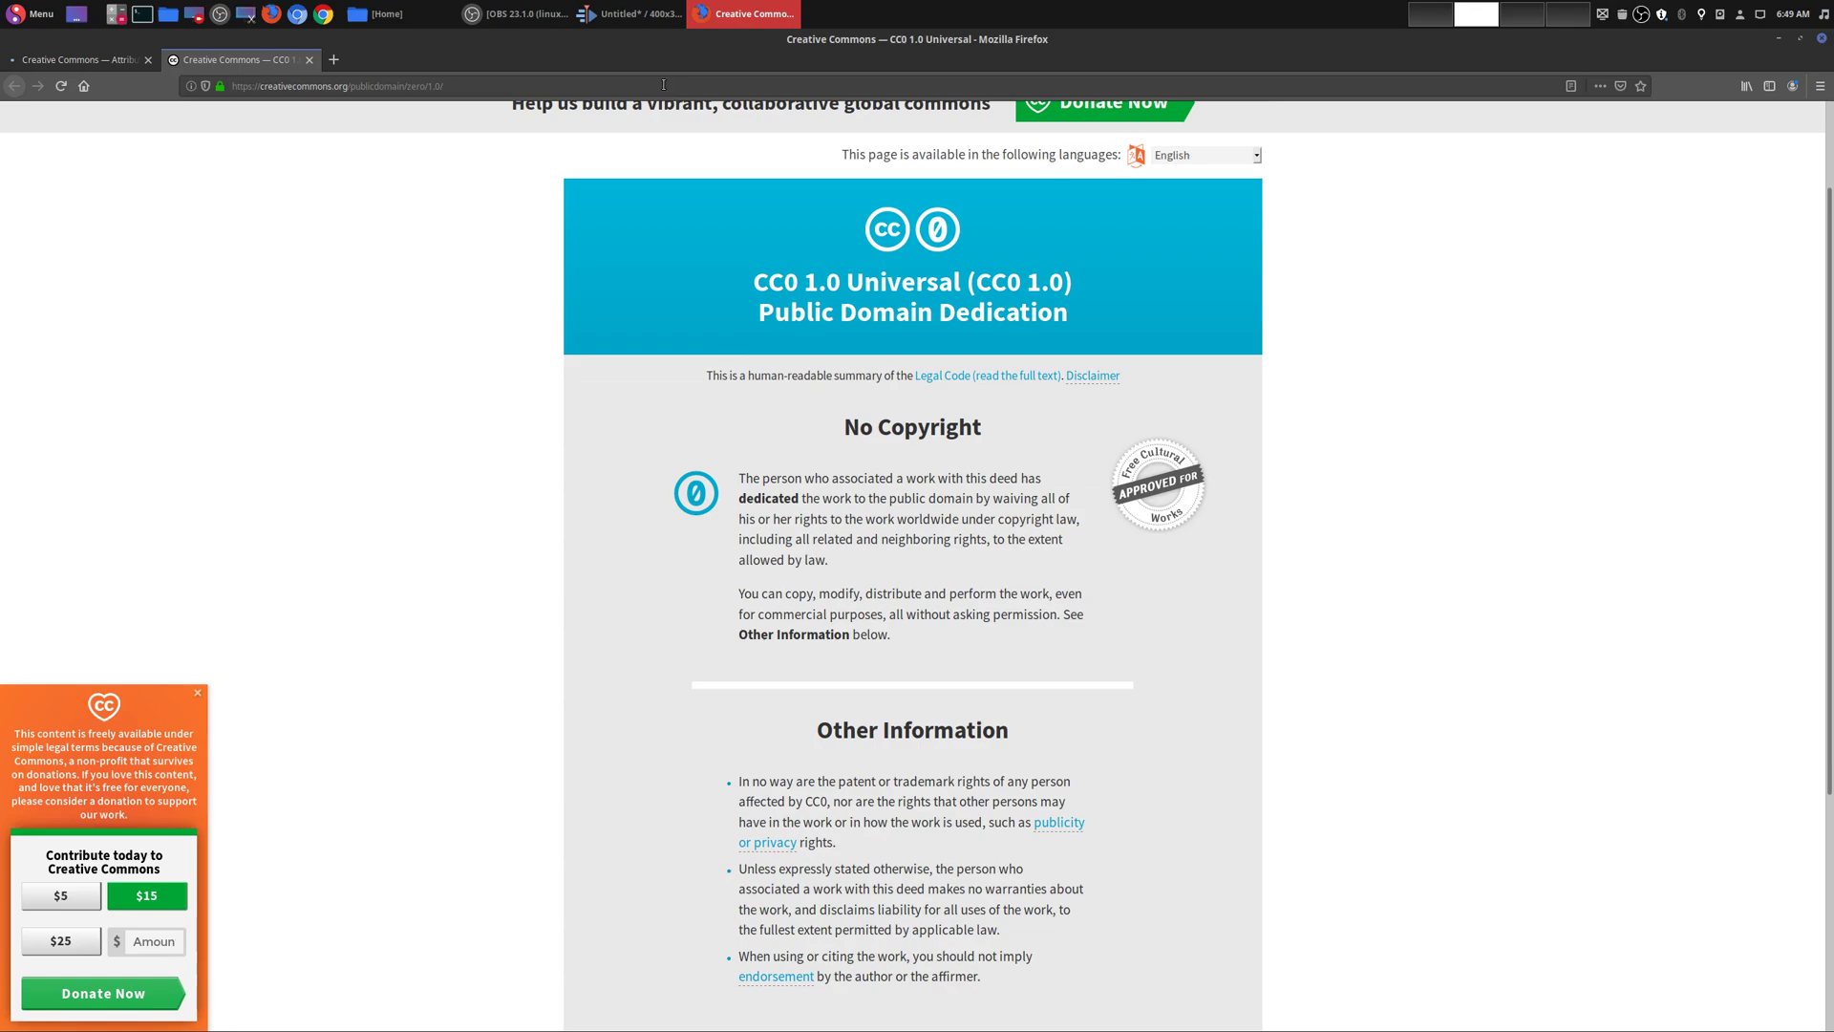
pyautogui.click(632, 13)
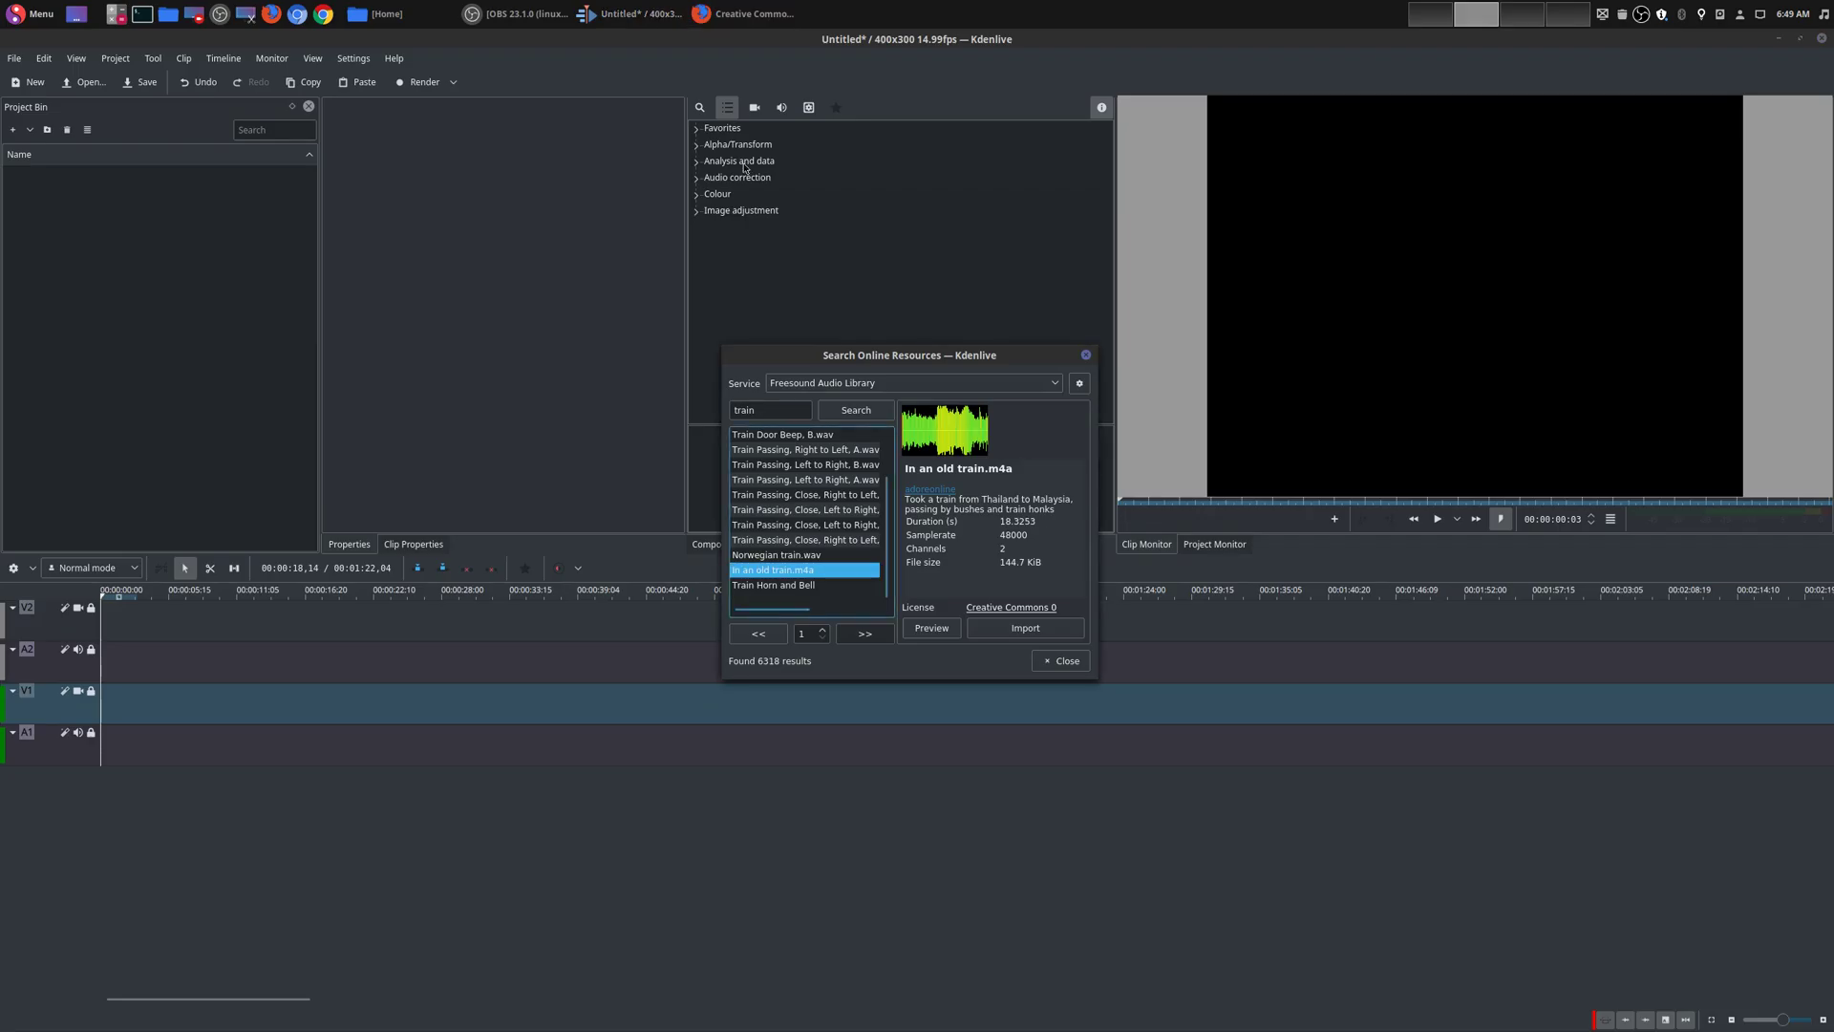
# Import Train Horn and Bell as TrainHorn in the Videos folder and confirm the import
pyautogui.click(791, 585)
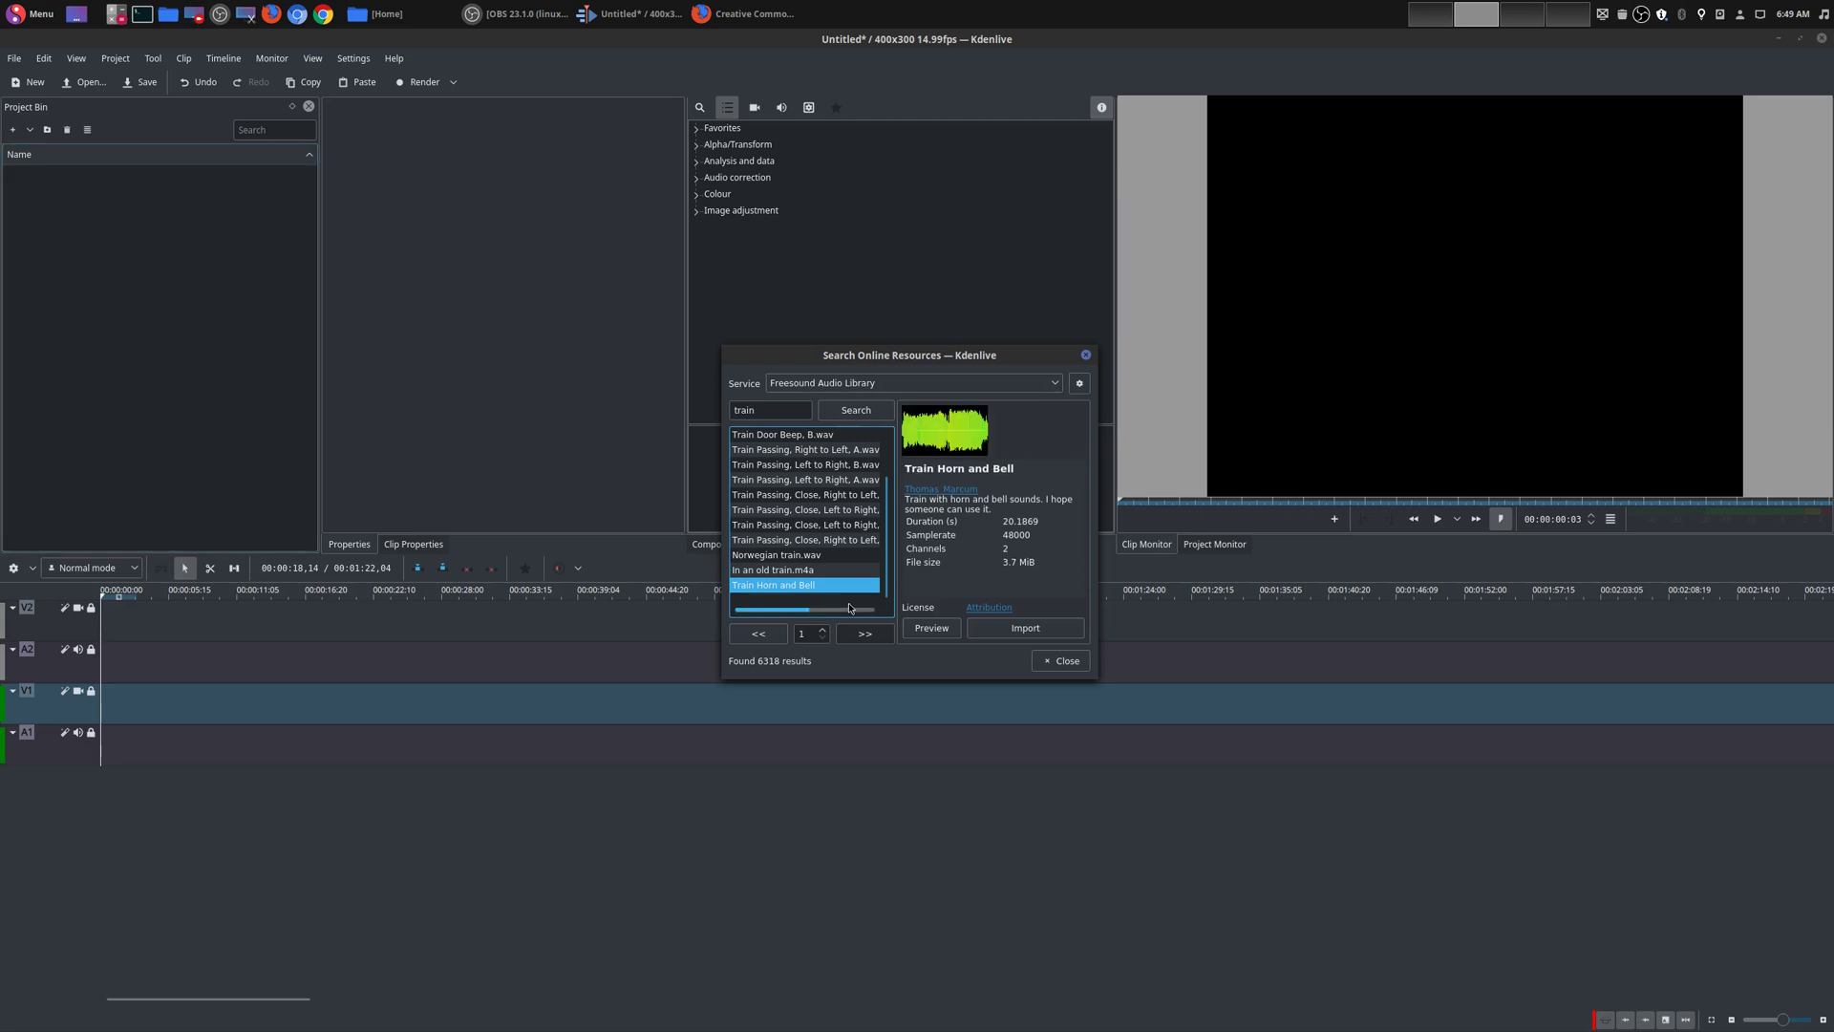
pyautogui.click(1038, 632)
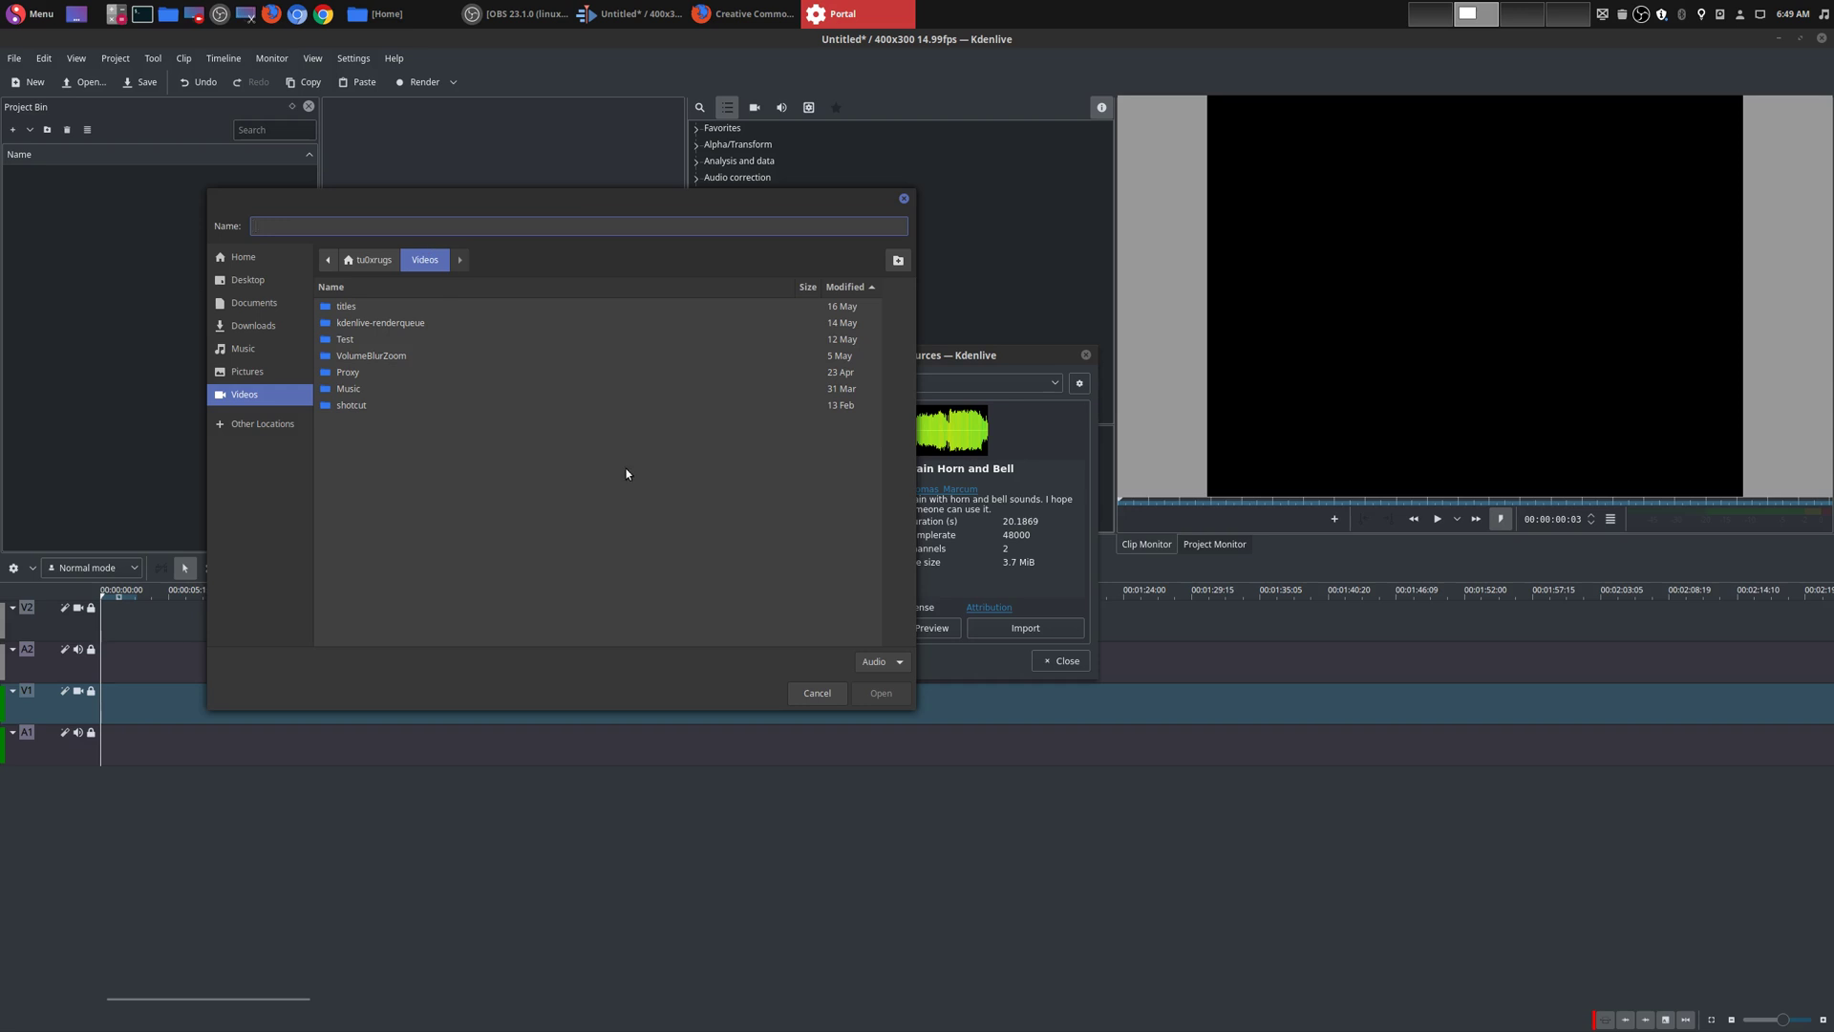
pyautogui.write('TrainHorn')
pyautogui.moveTo(831, 198); pyautogui.dragTo(638, 254)
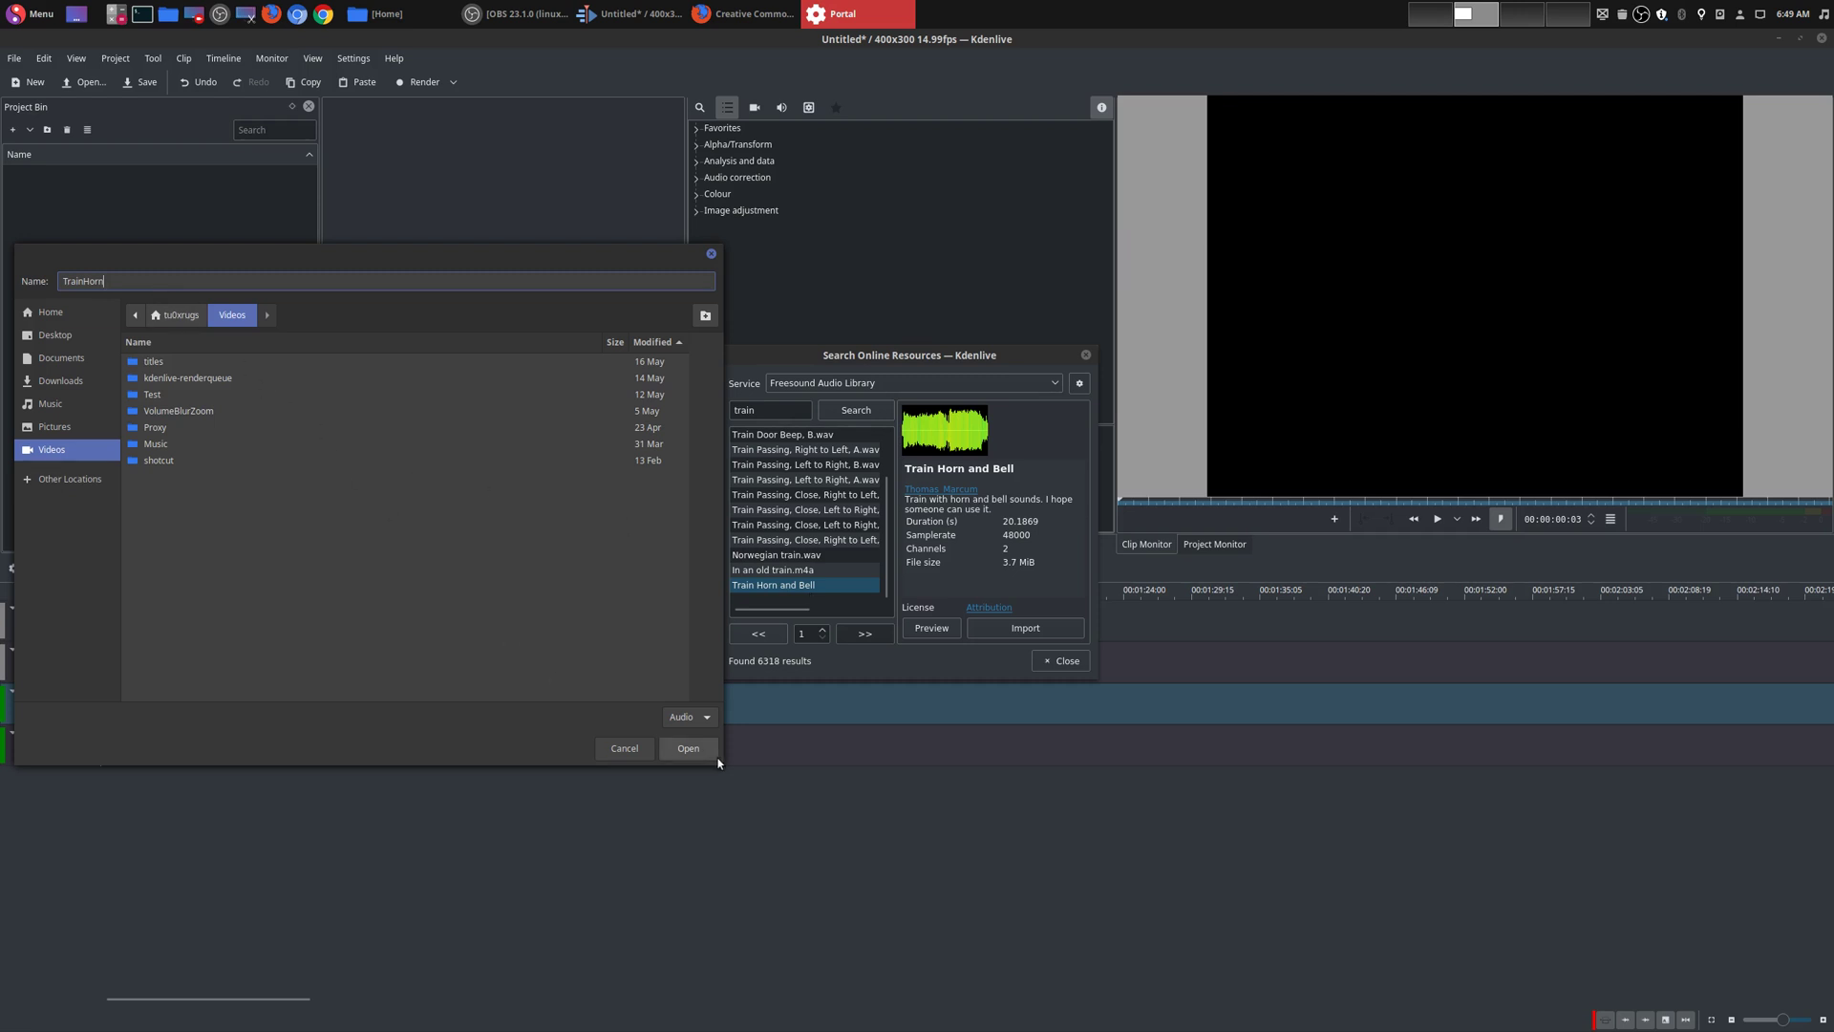
pyautogui.click(690, 749)
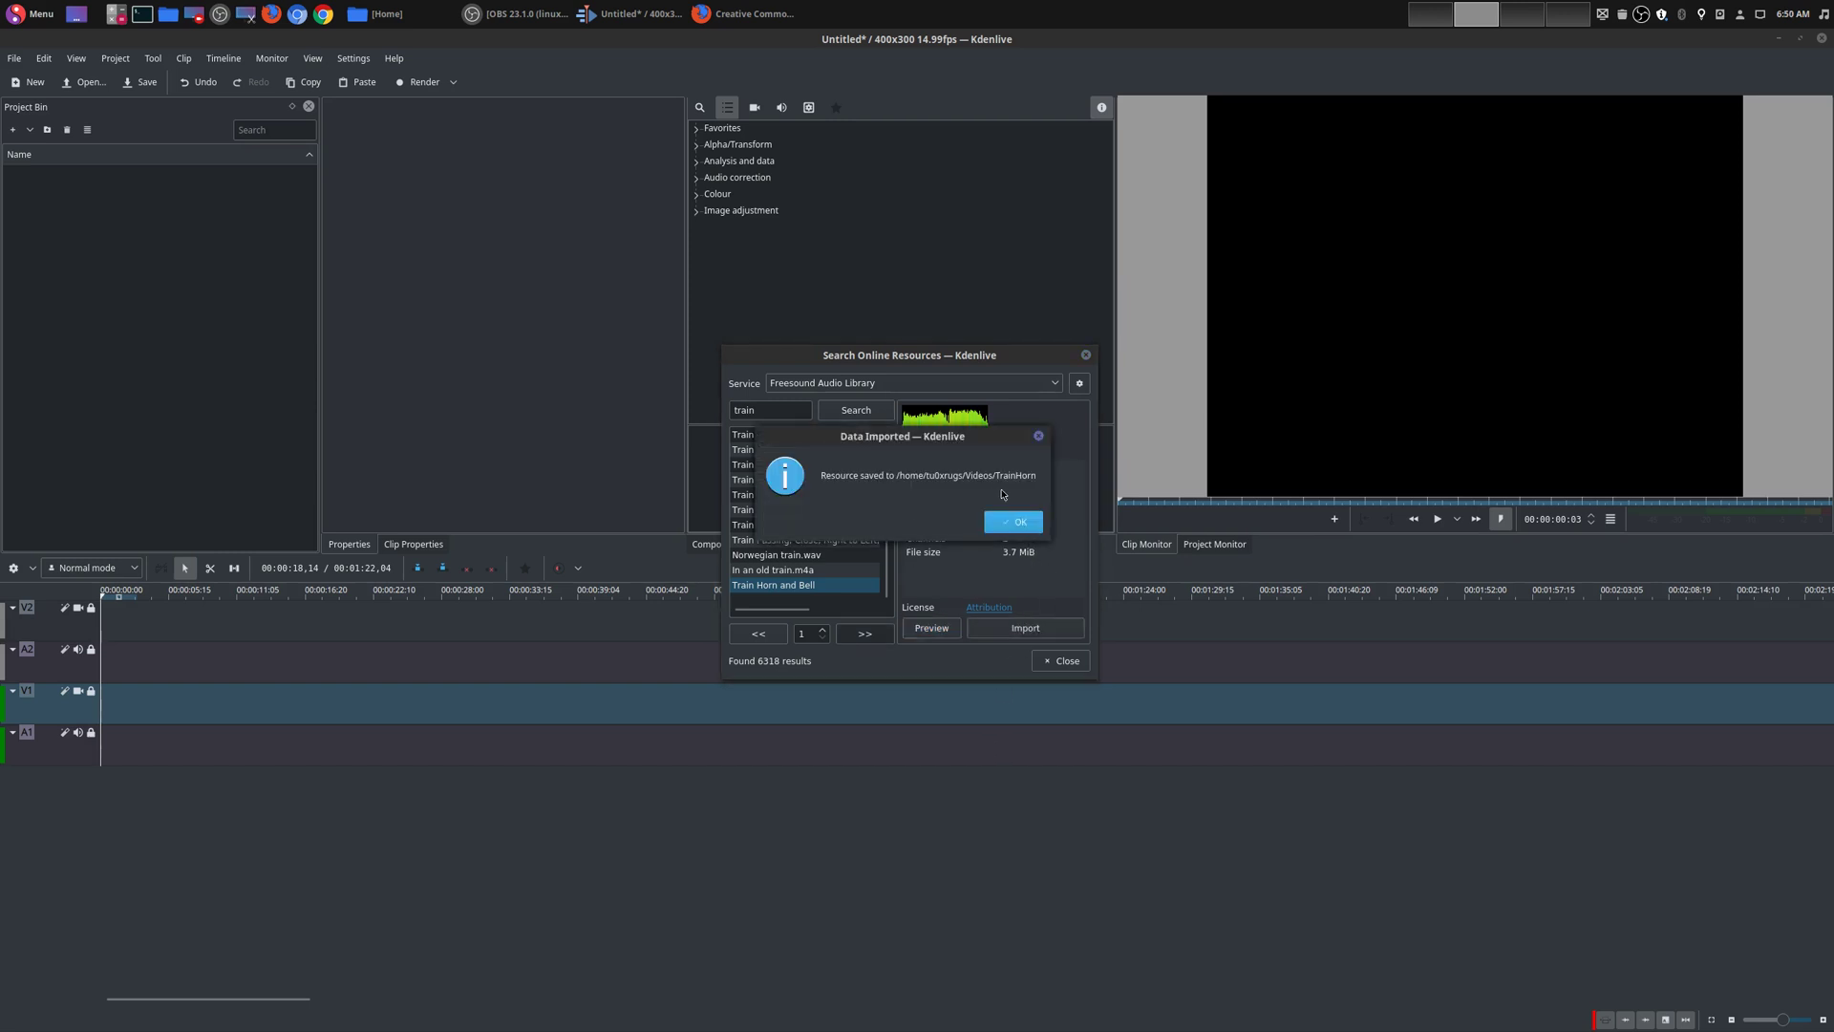
pyautogui.click(1016, 524)
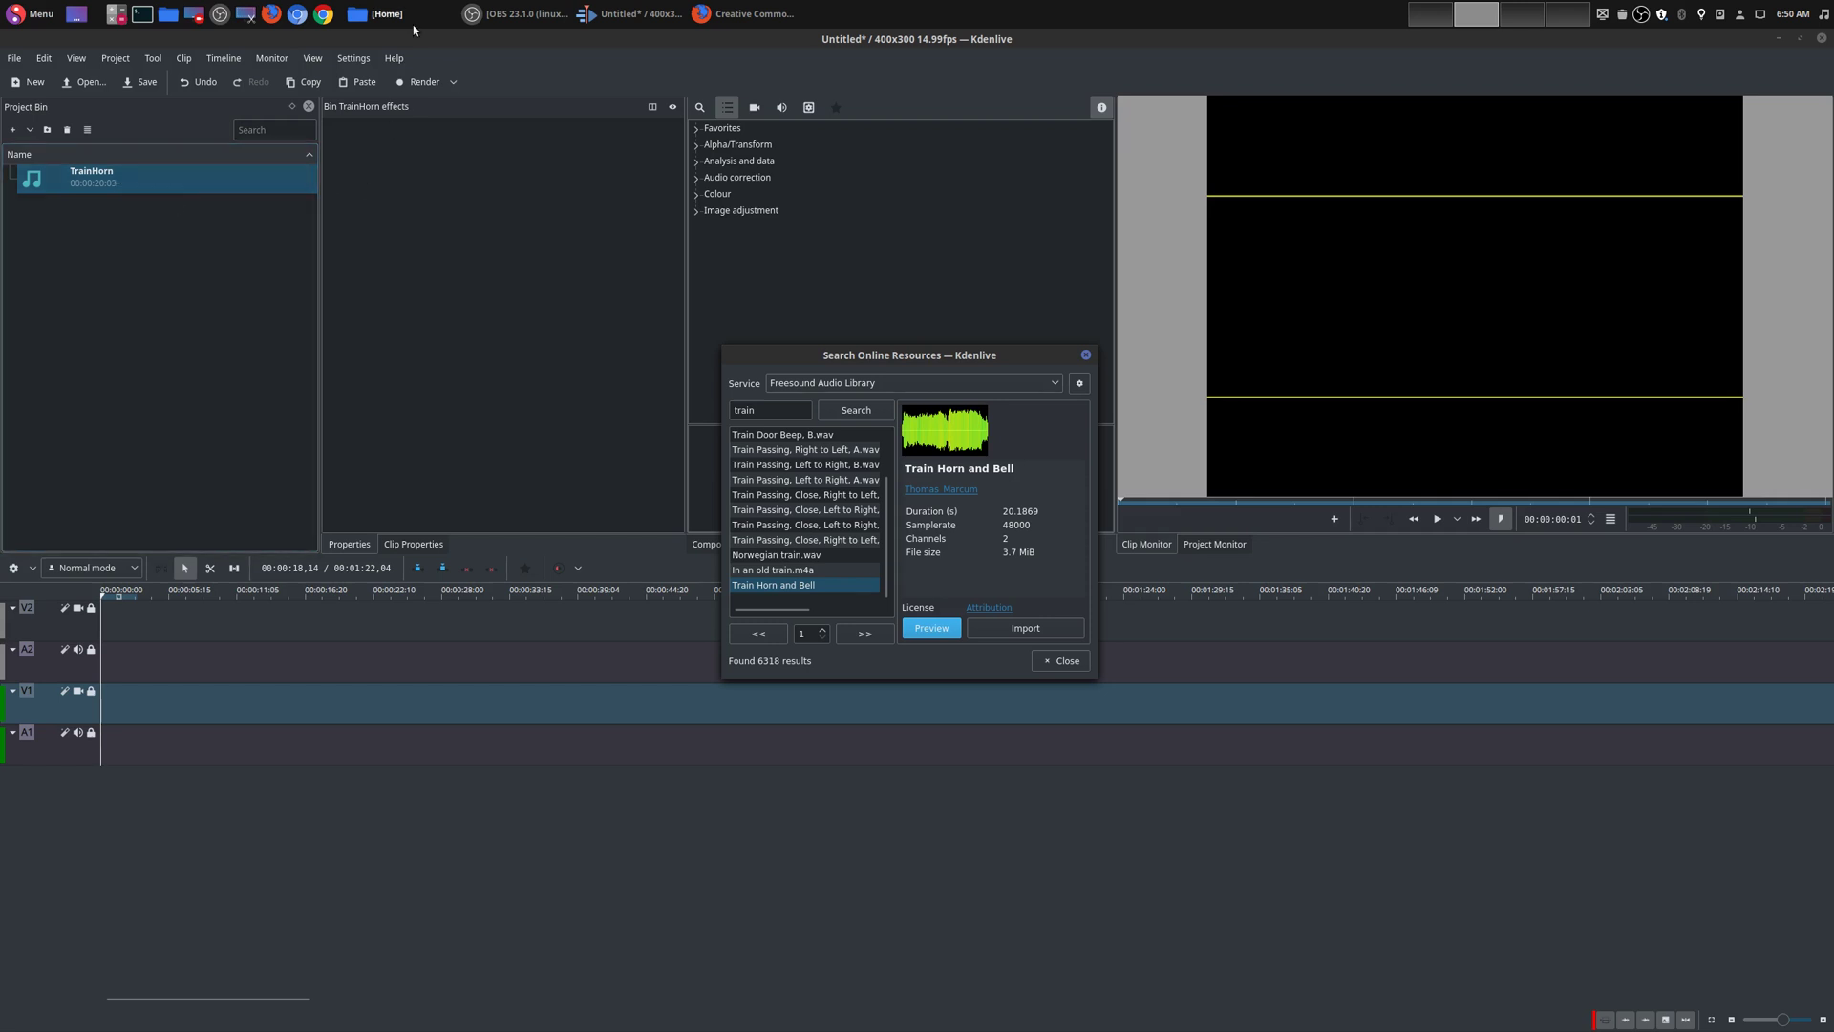
# Find the TrainHorn file in Nemo's Videos folder and open its Properties
pyautogui.click(380, 13)
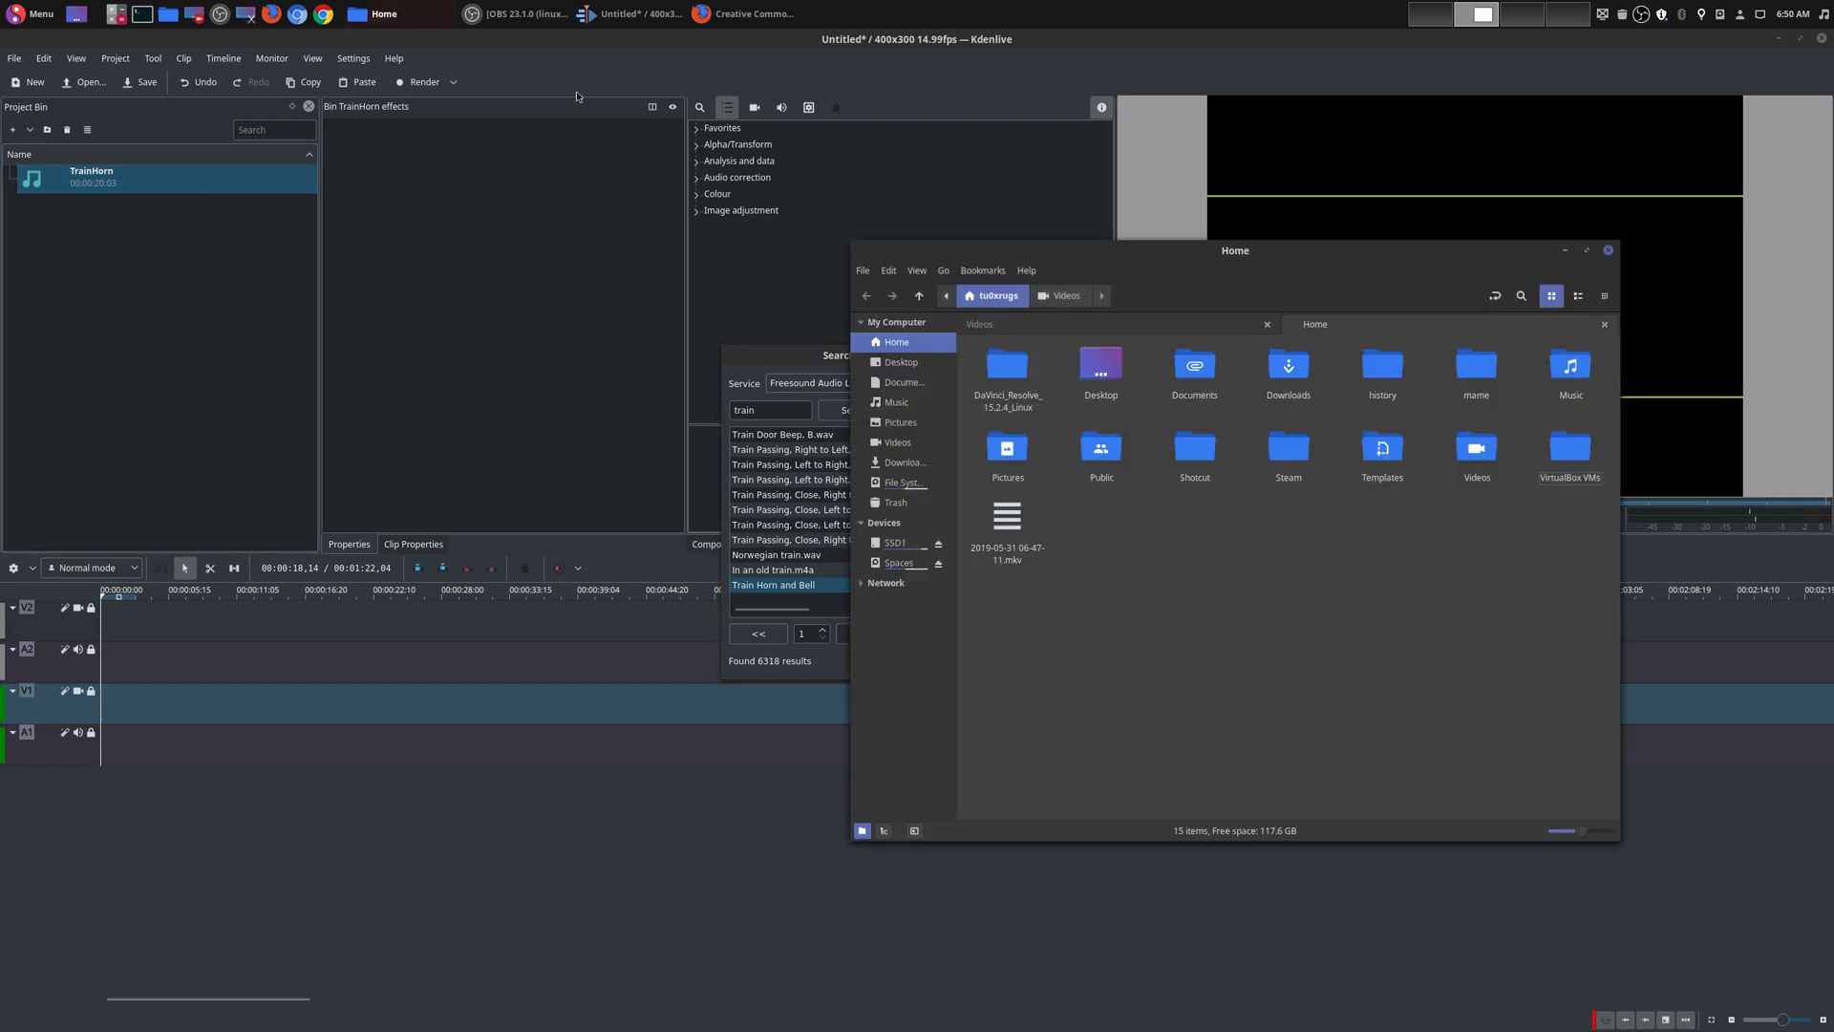
pyautogui.click(1054, 330)
pyautogui.click(1008, 454)
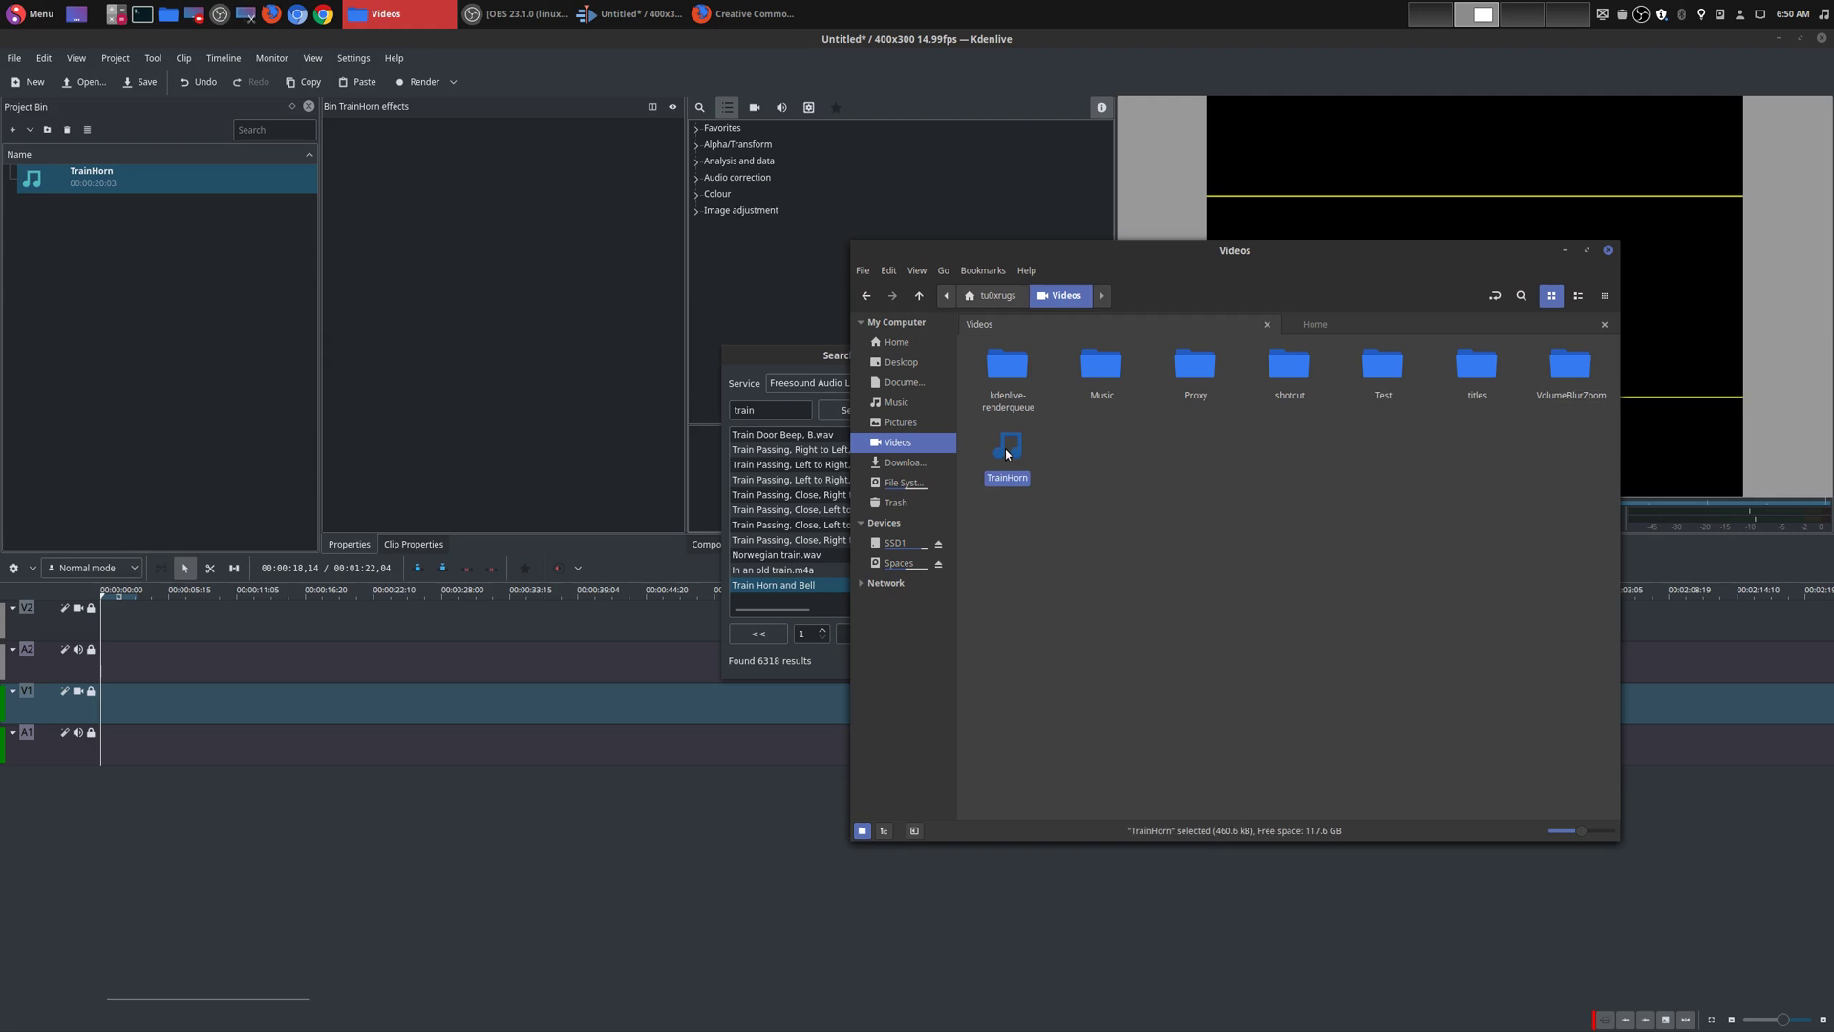
pyautogui.rightClick(1007, 452)
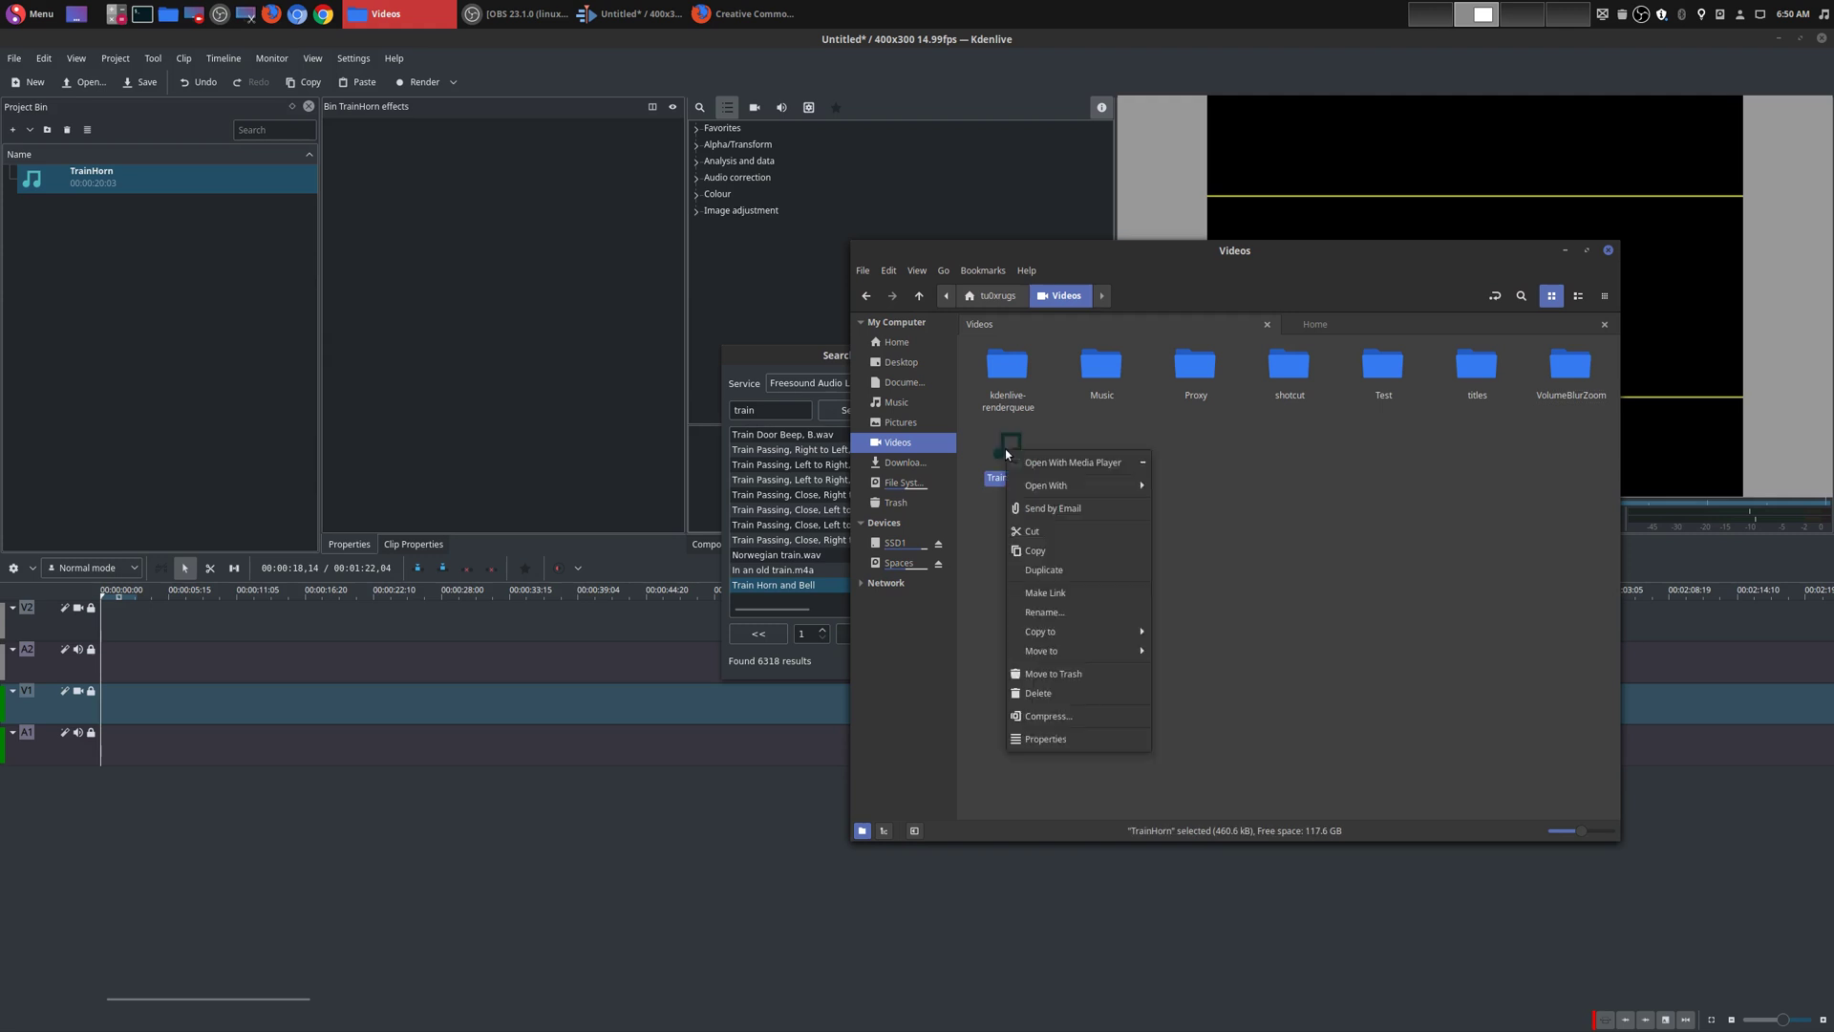
pyautogui.click(1039, 745)
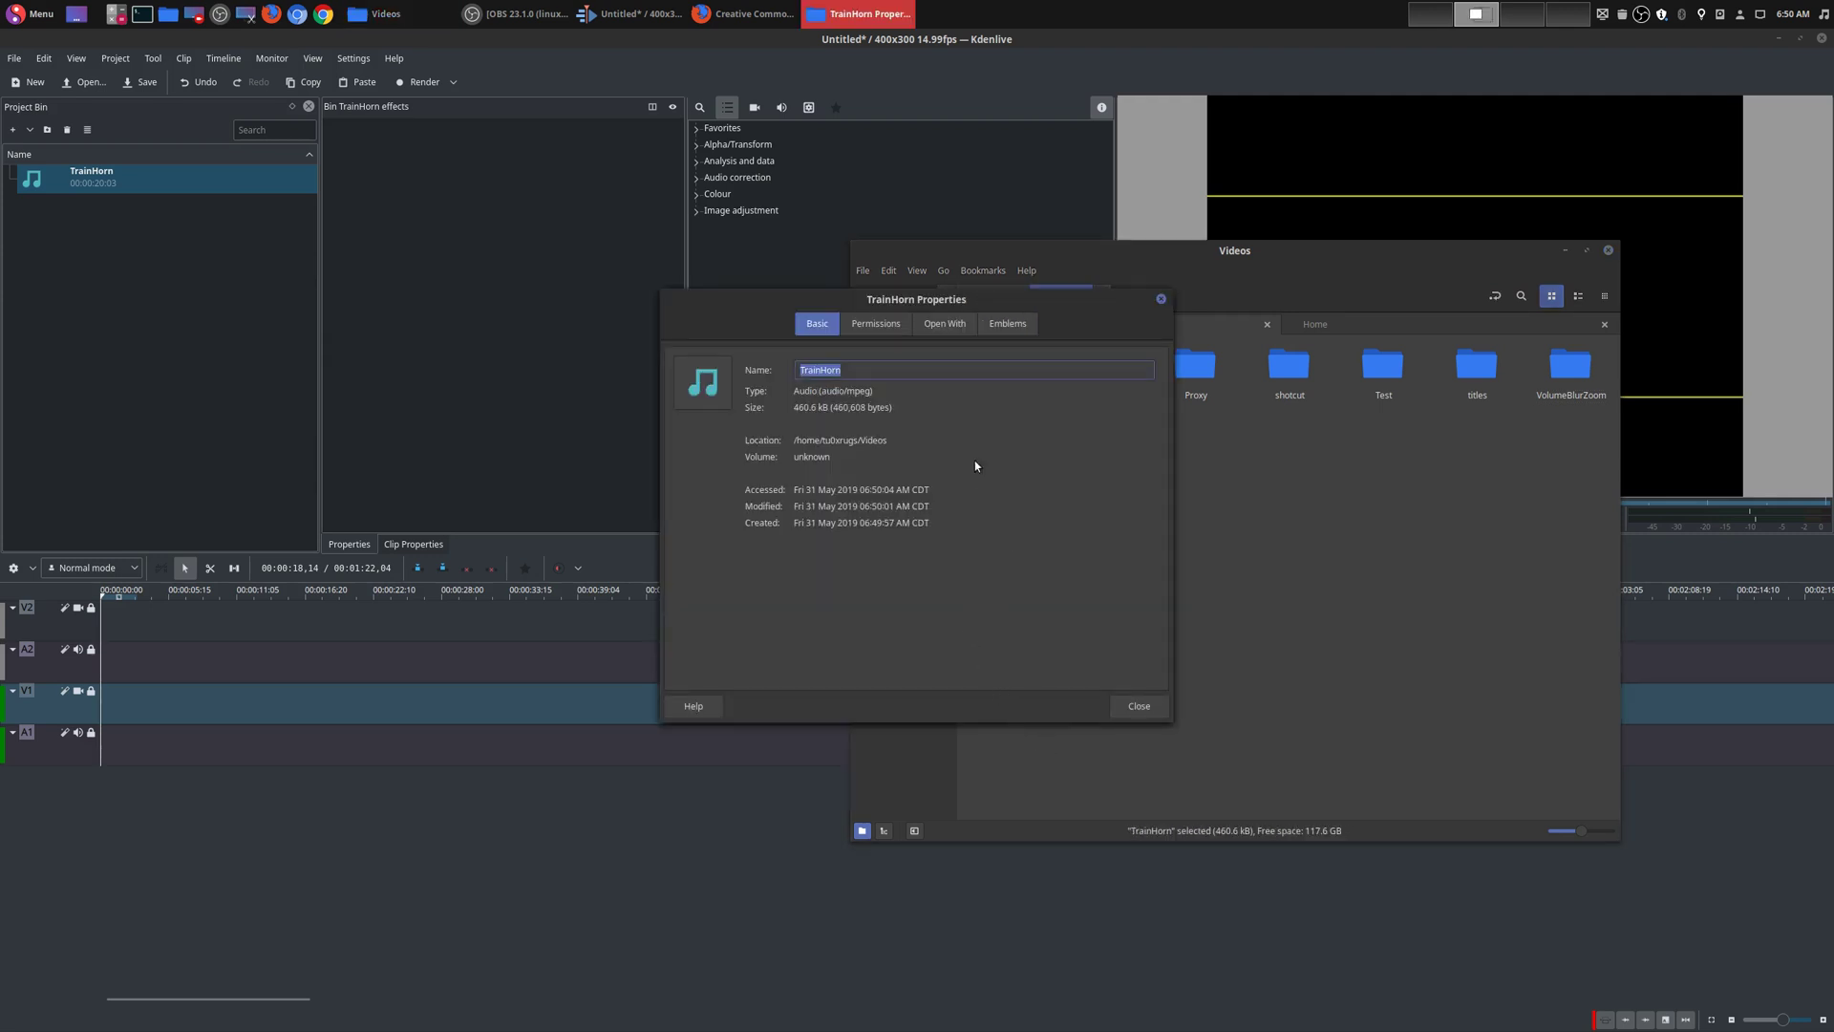
# Check TrainHorn's permissions and Open With apps, close Properties, and minimize Nemo
pyautogui.click(873, 327)
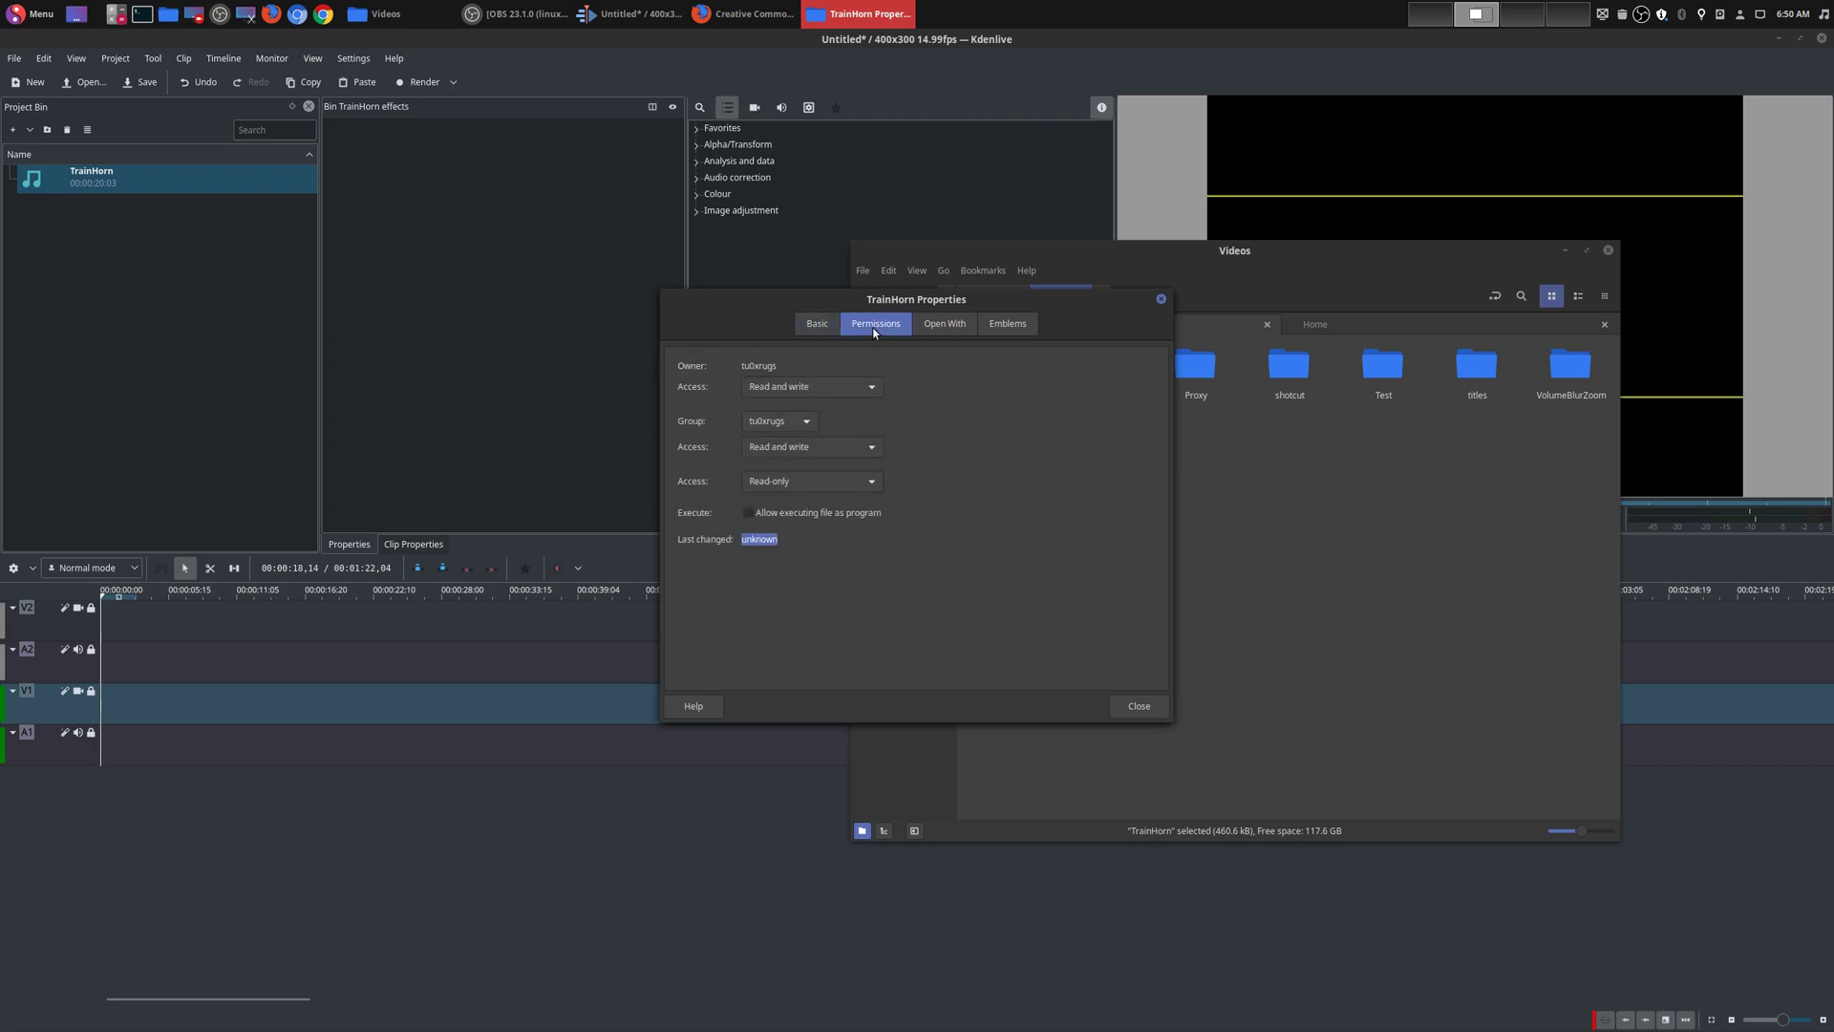
pyautogui.click(968, 323)
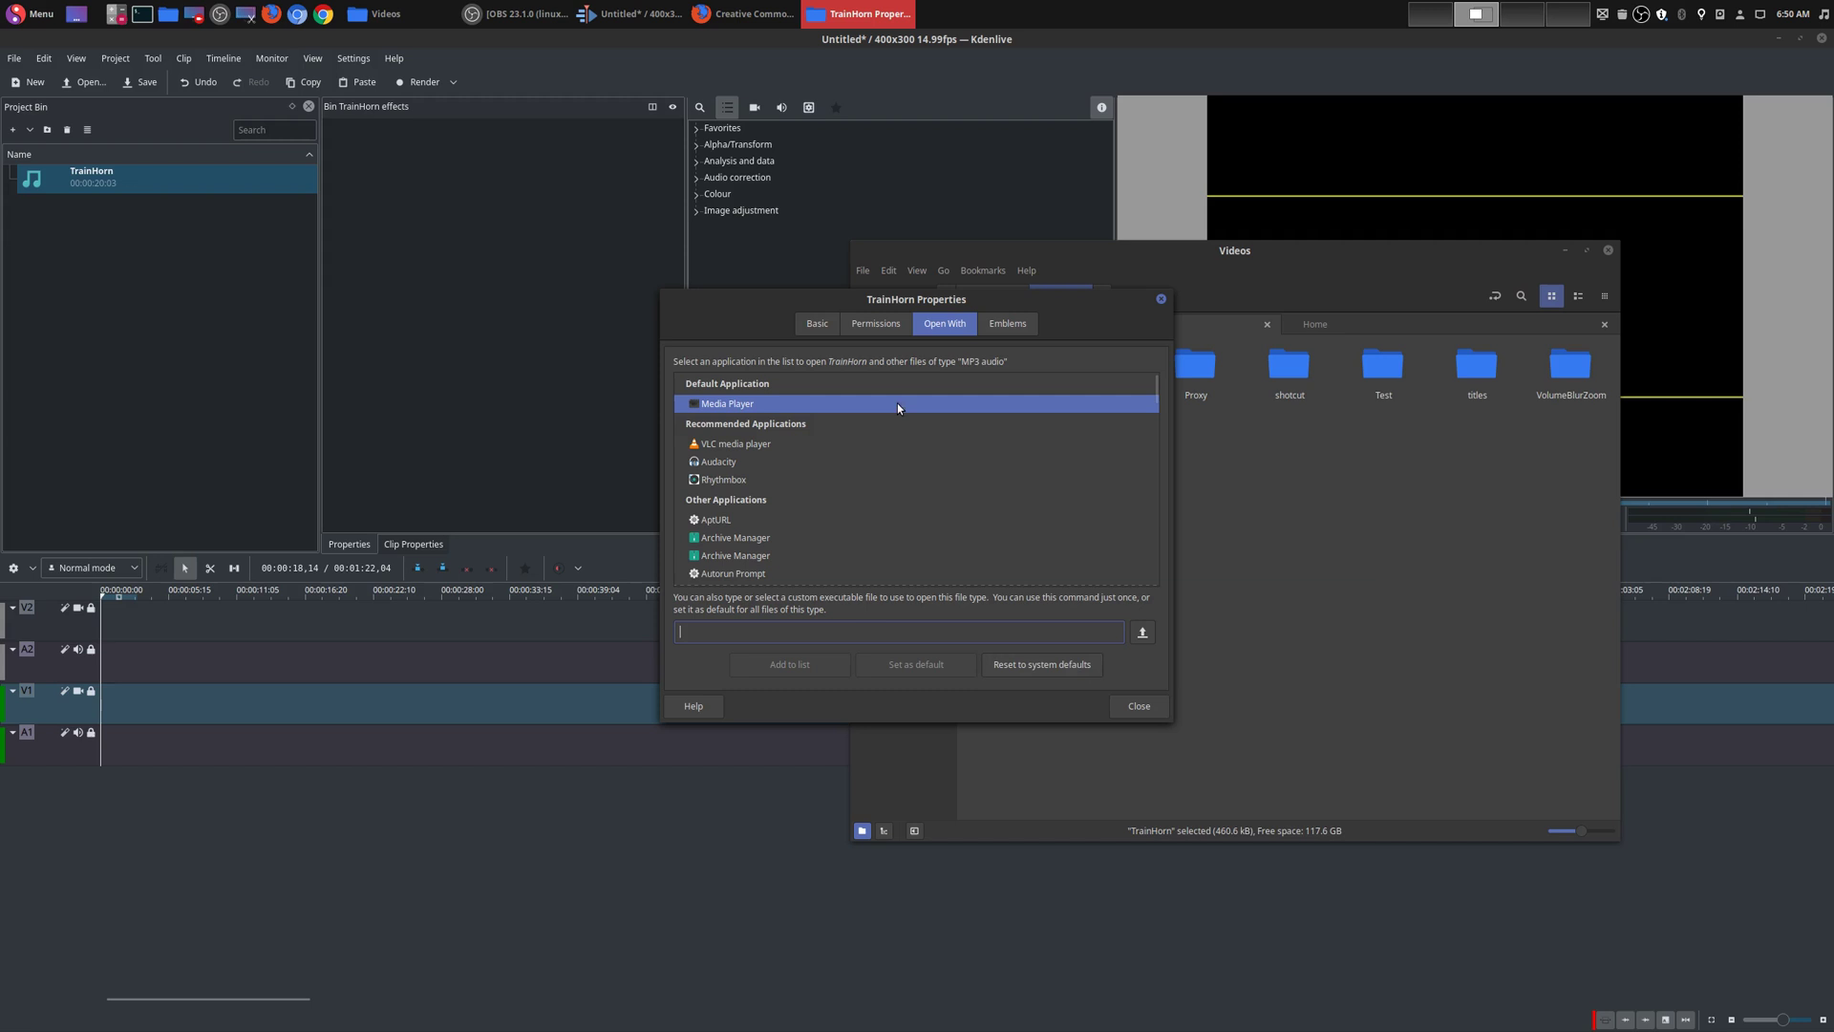
pyautogui.click(817, 325)
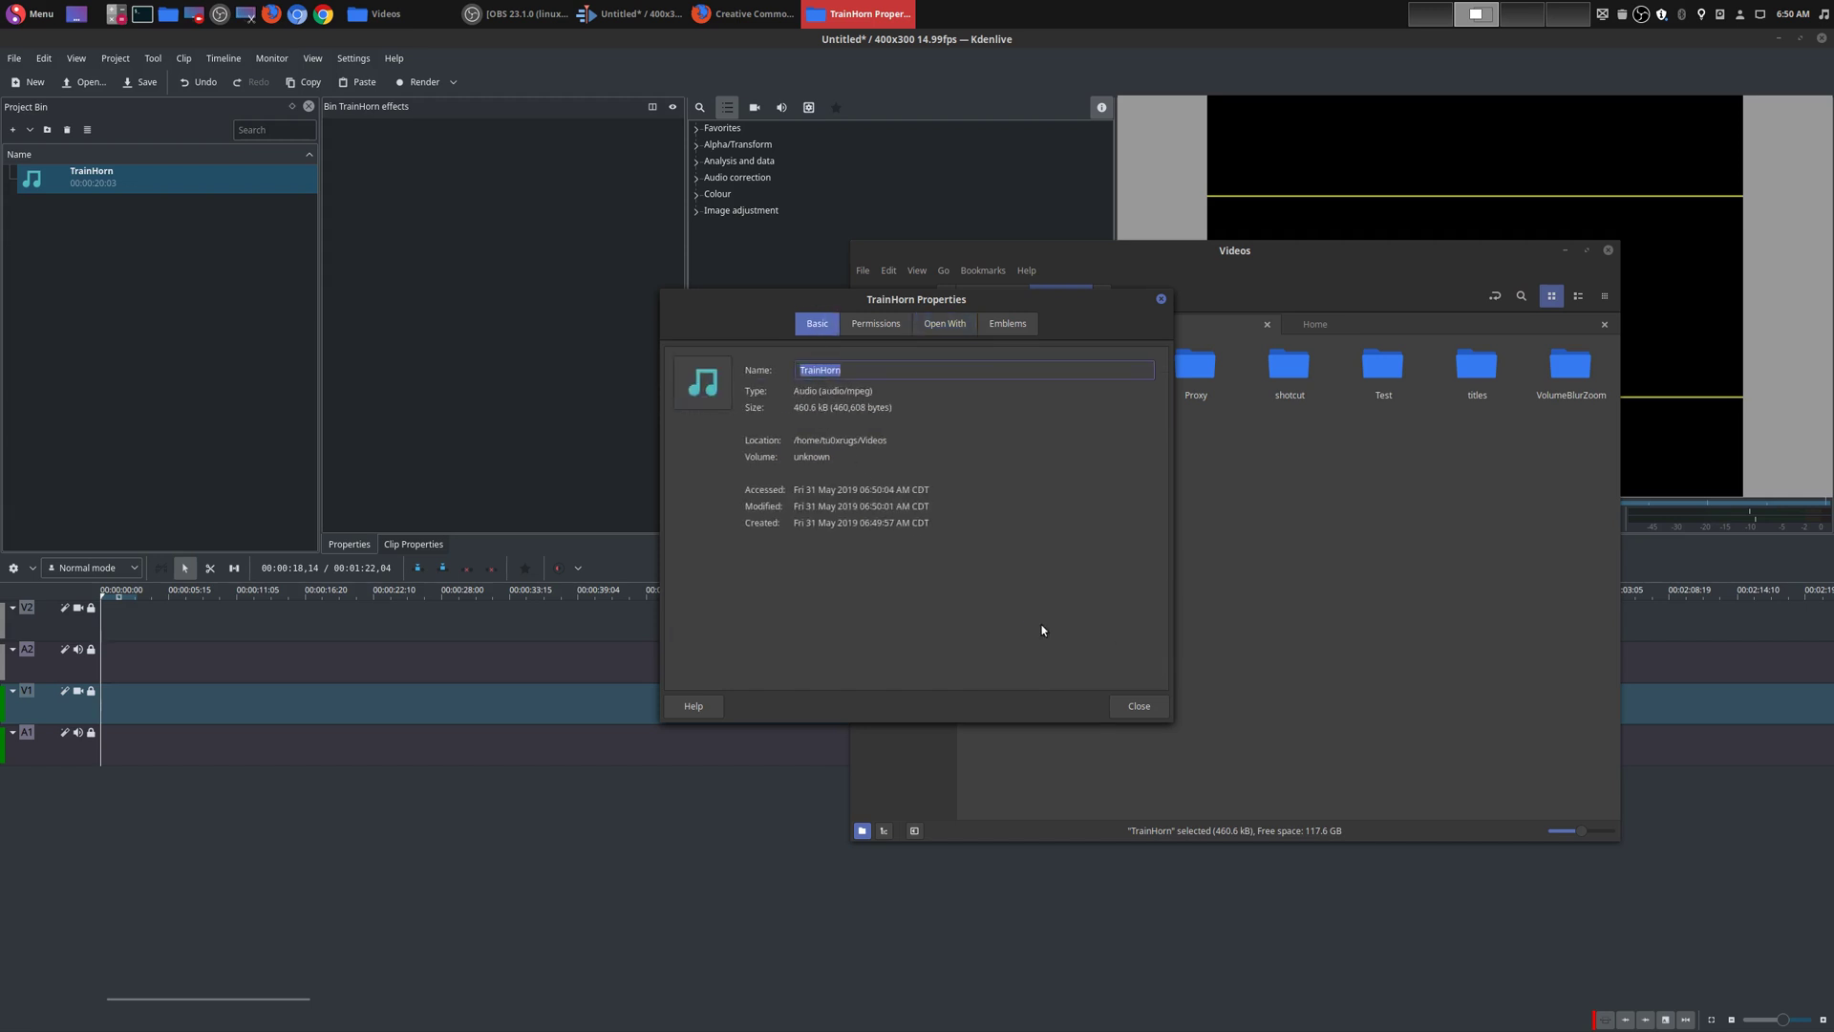
pyautogui.click(1164, 707)
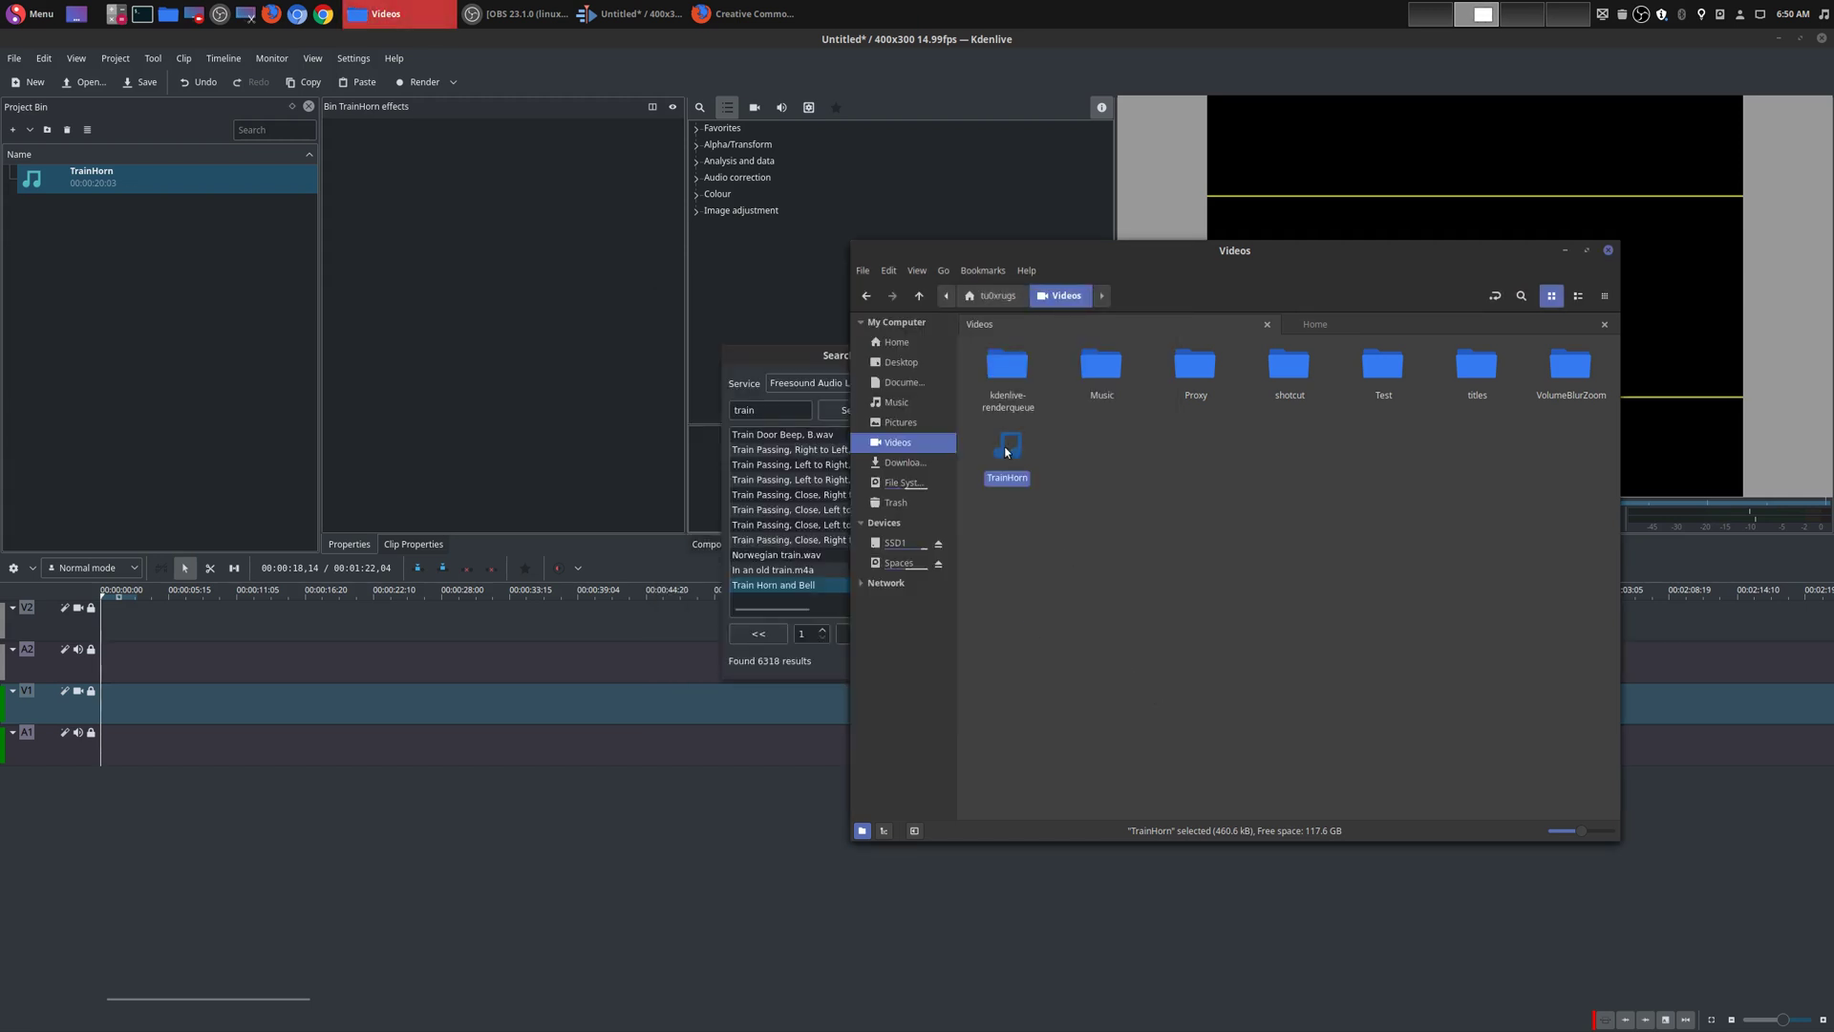
pyautogui.click(1574, 250)
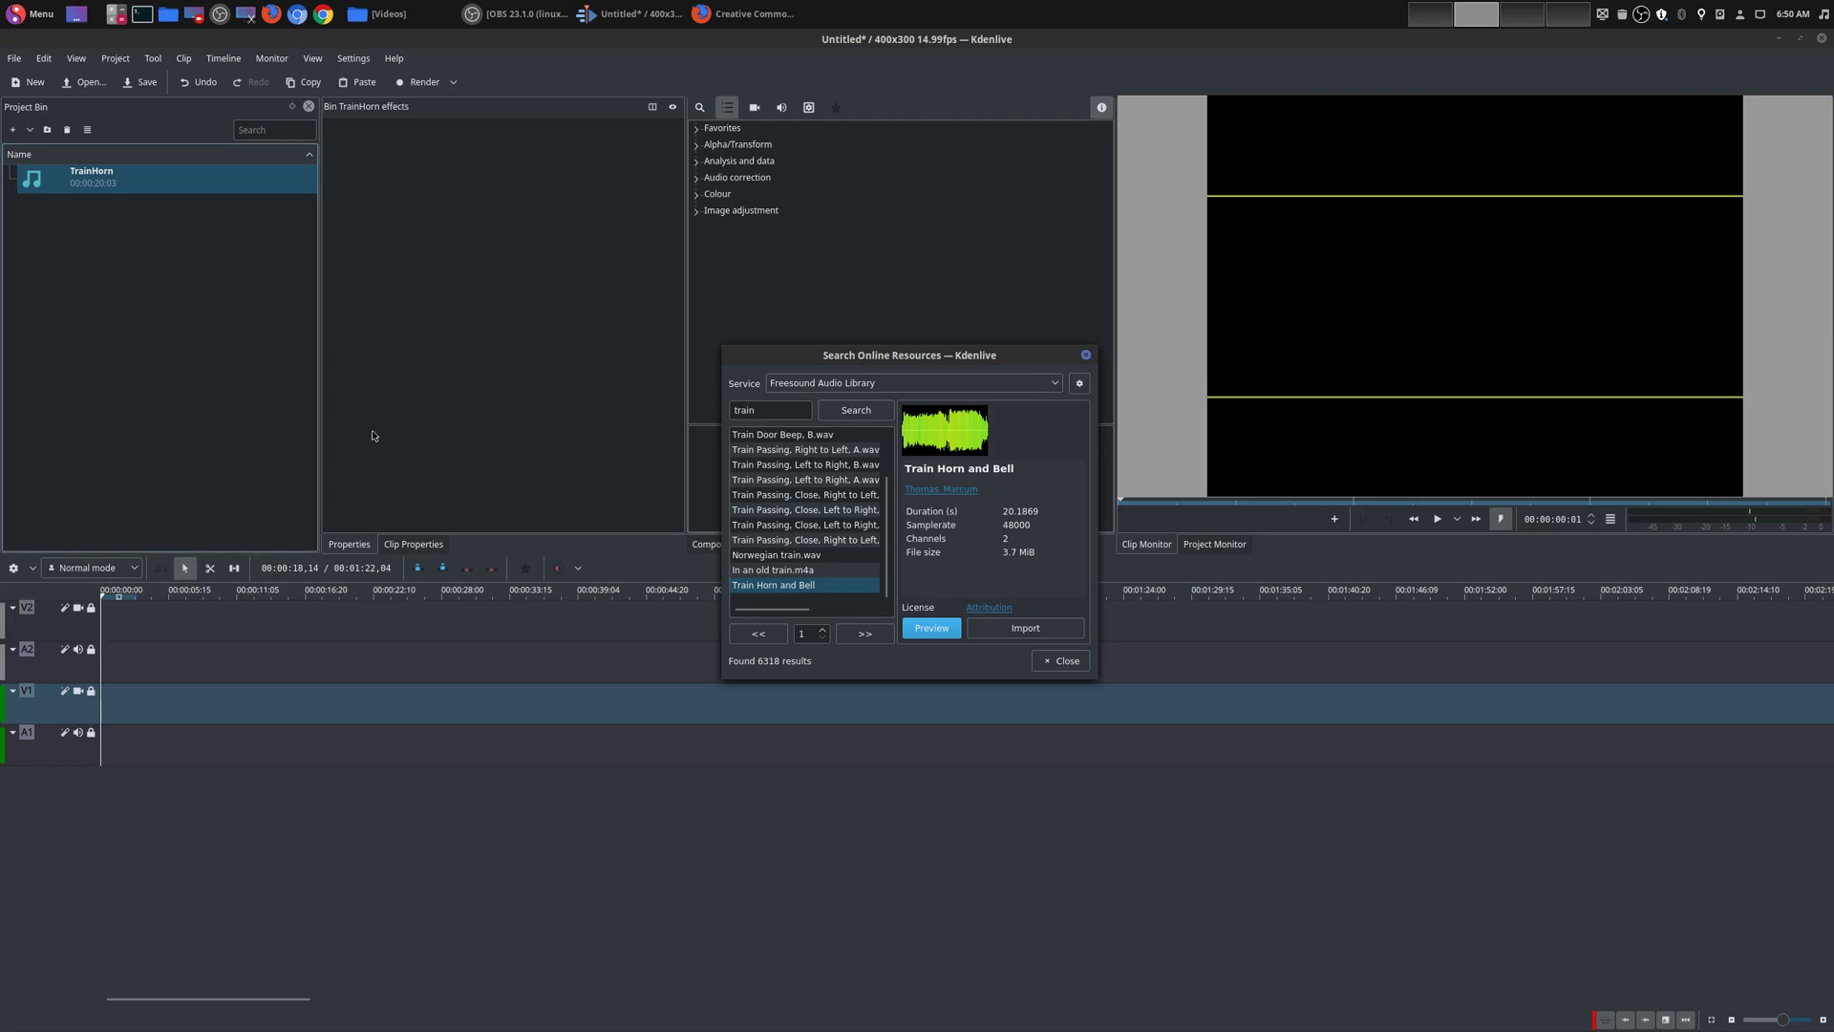
# Switch the search service to Archive.org Video Library and view the Night Train result
pyautogui.click(1041, 388)
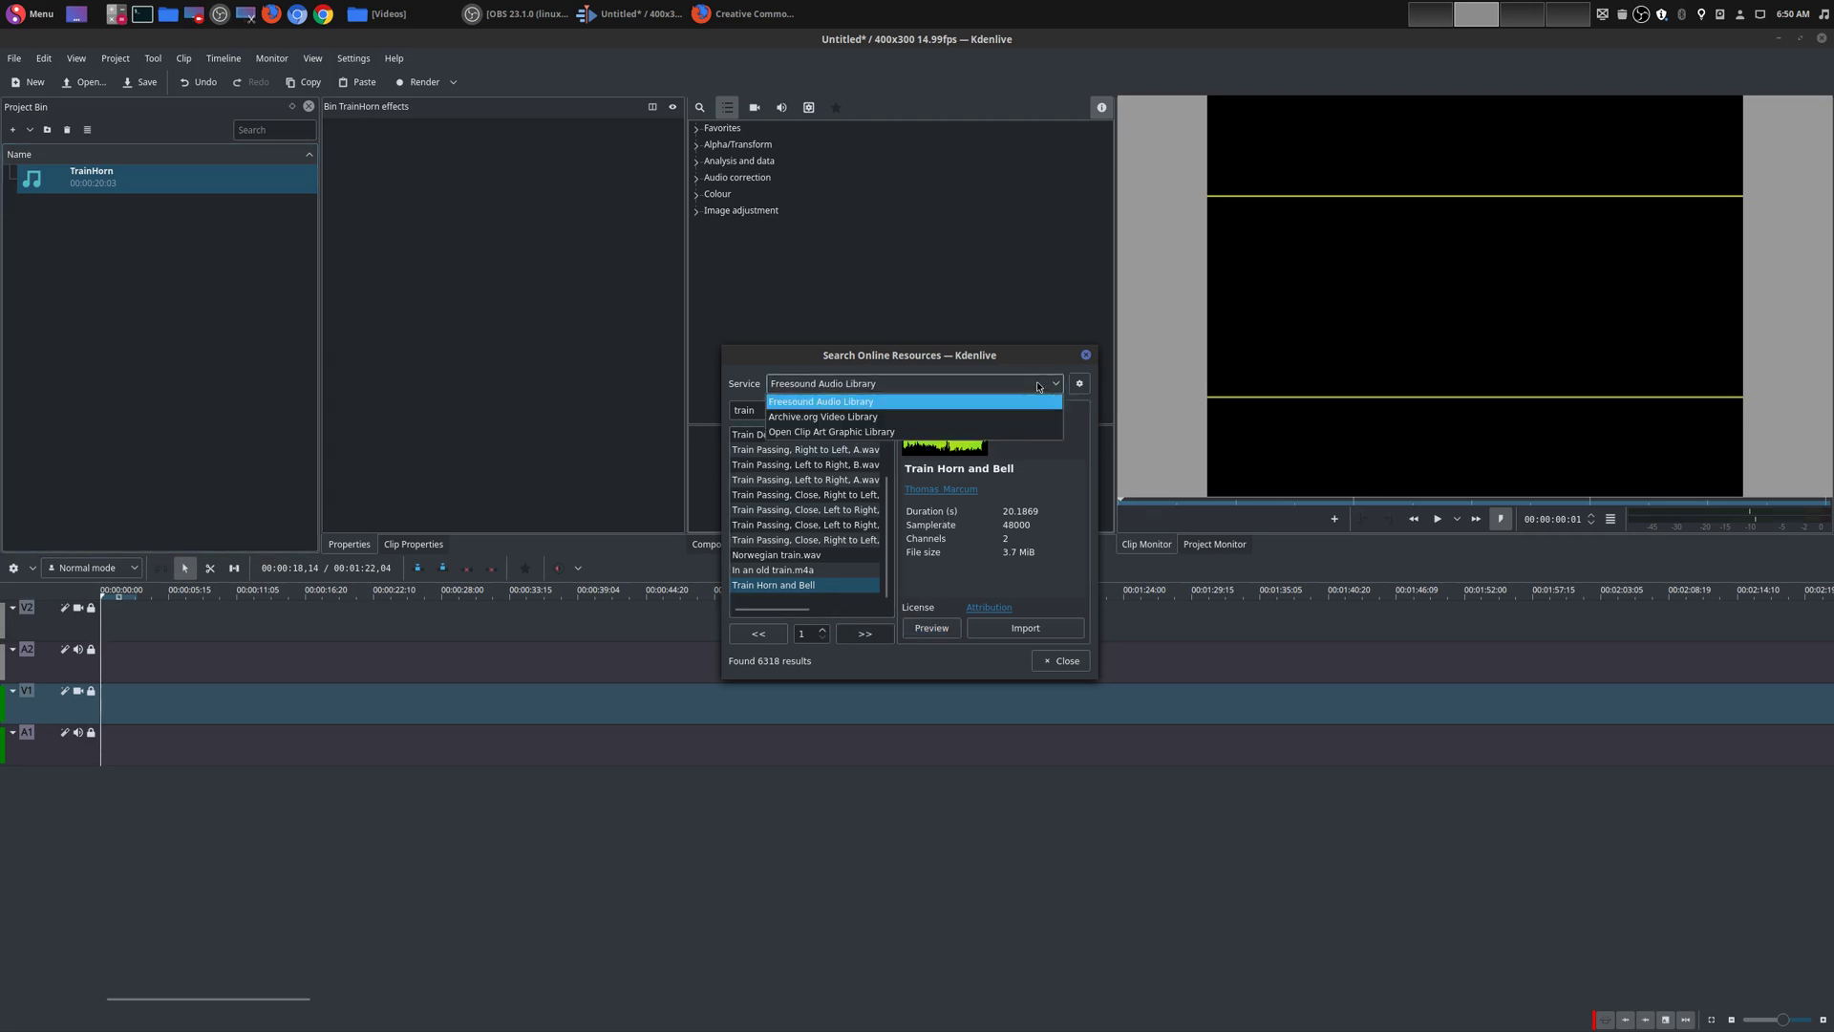
pyautogui.click(907, 416)
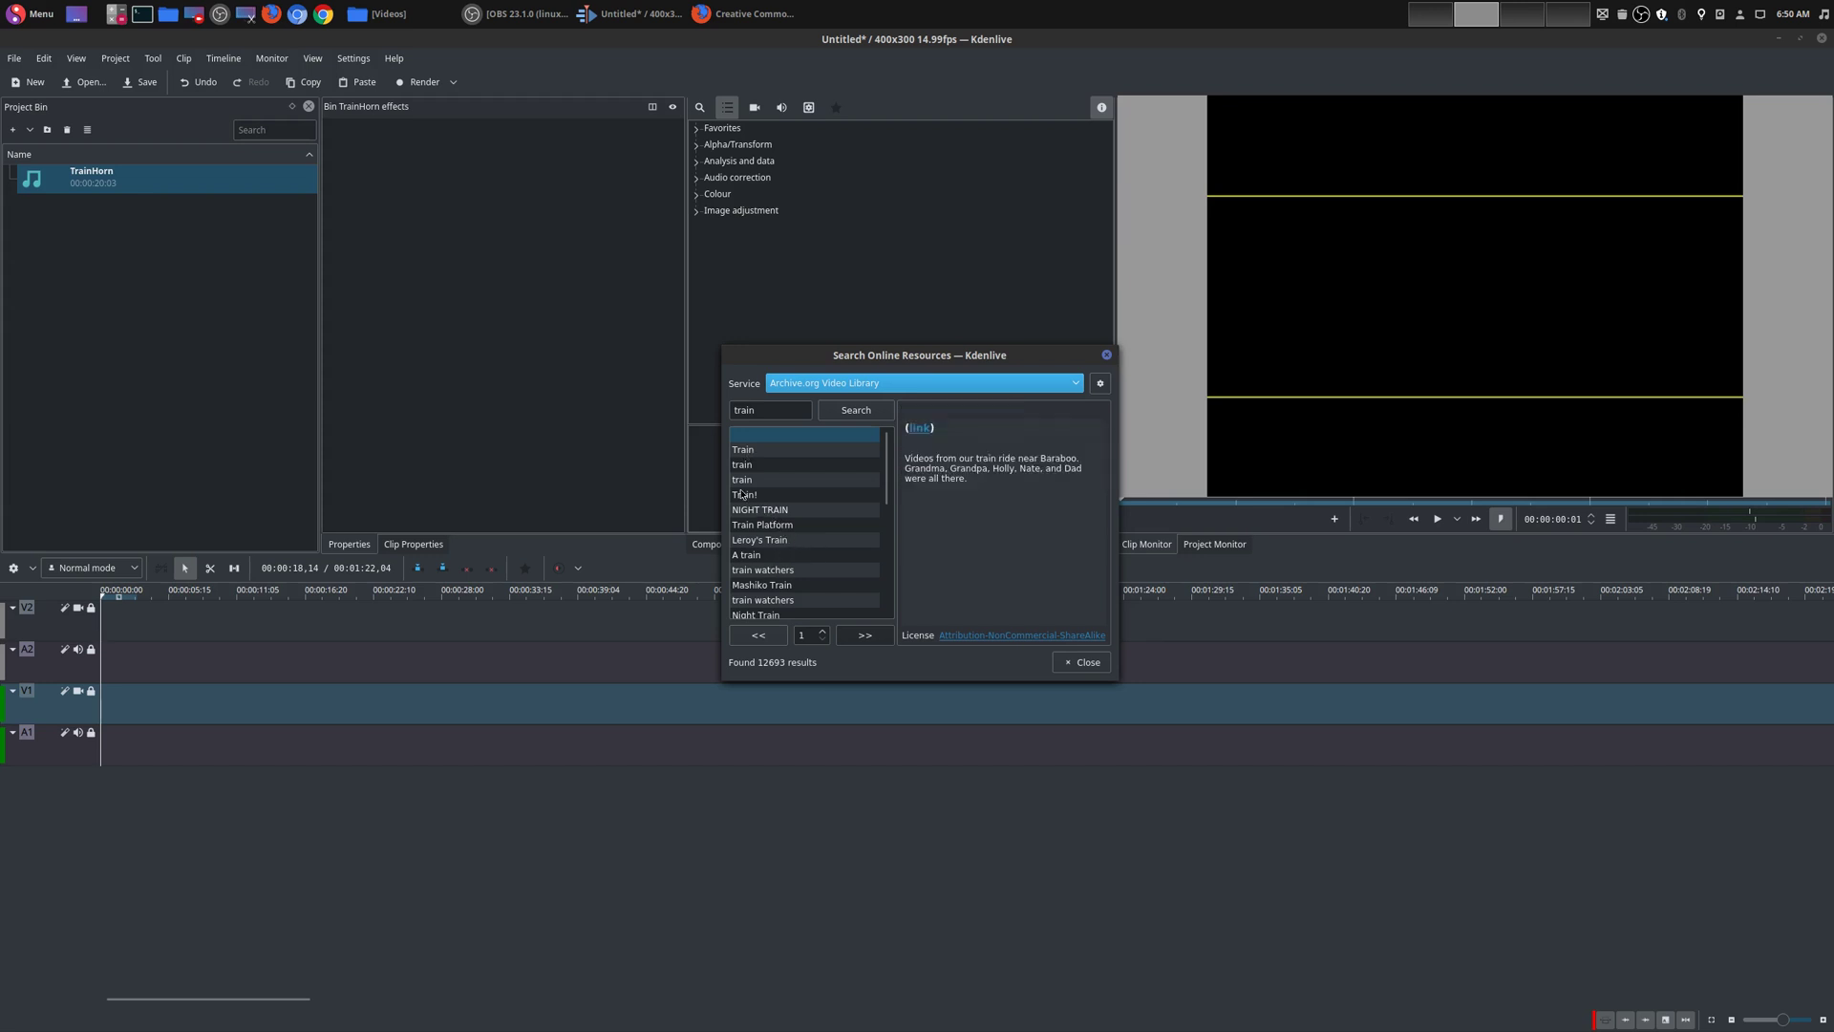
pyautogui.scroll(-3, 745, 484)
pyautogui.click(820, 476)
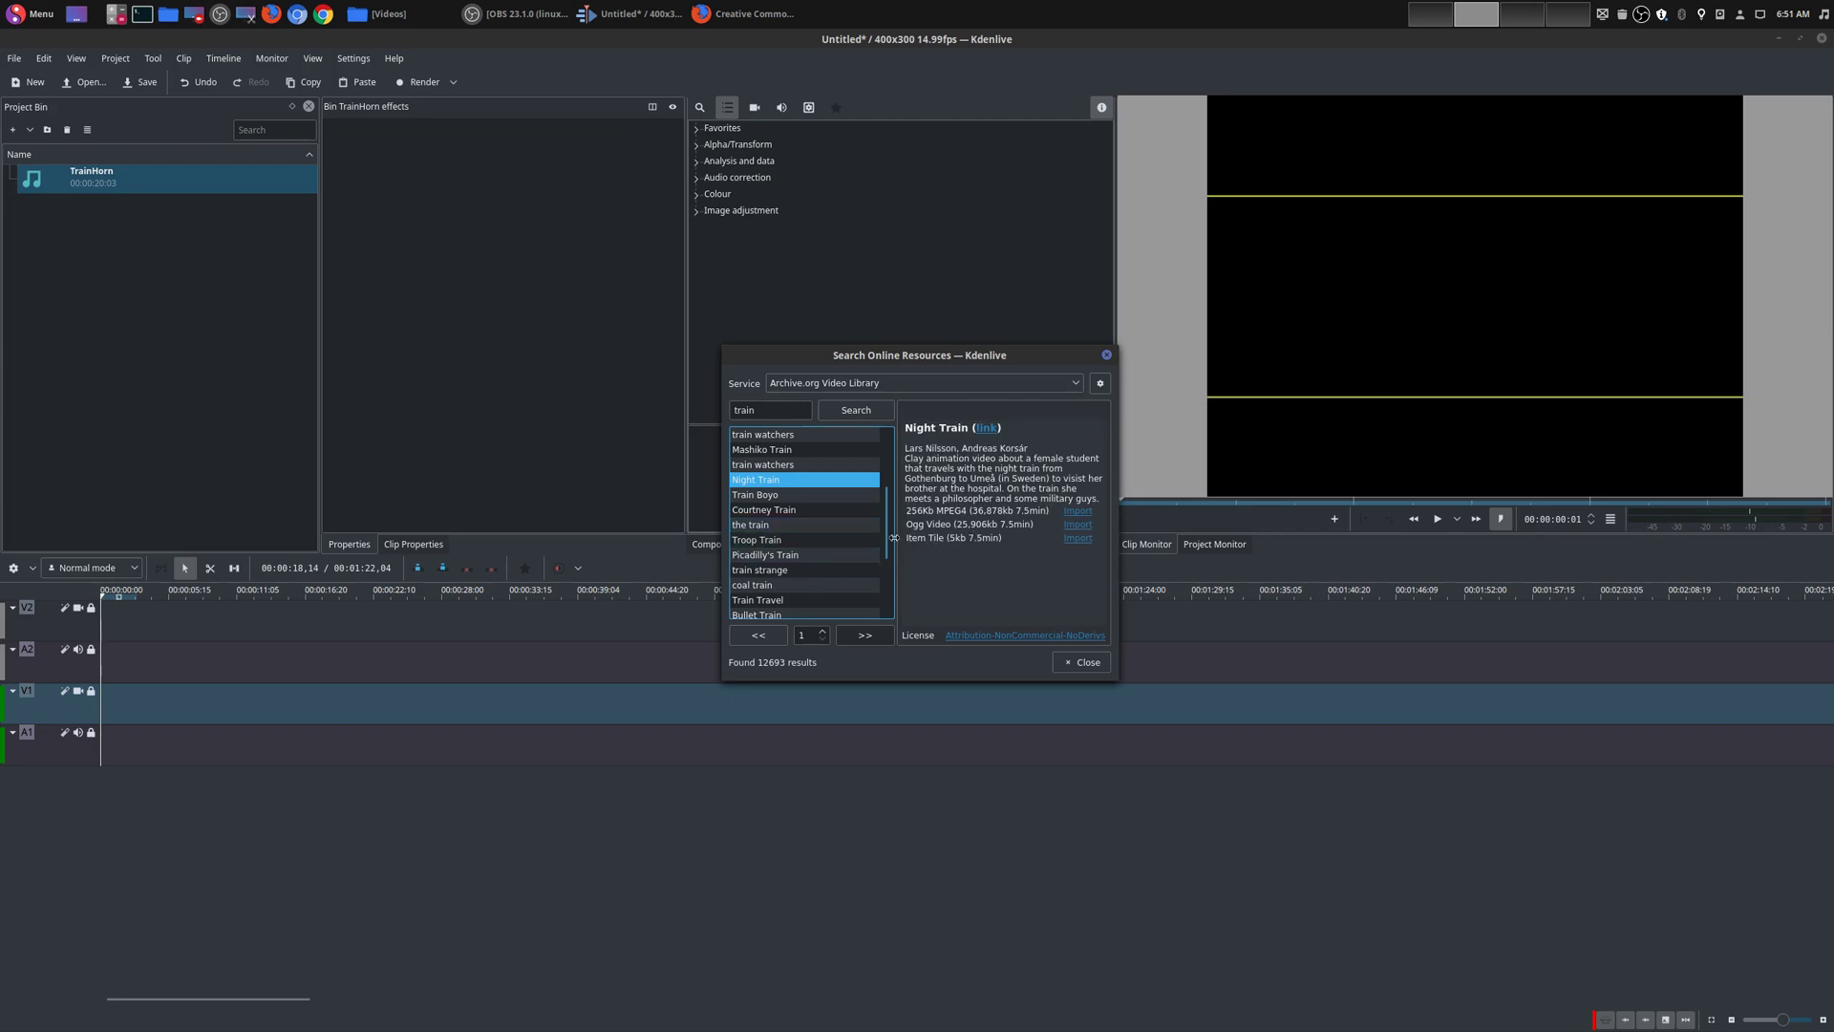
# Compare the Train Travel and coal train videos, then import coal train in Ogg format
pyautogui.scroll(-3, 840, 548)
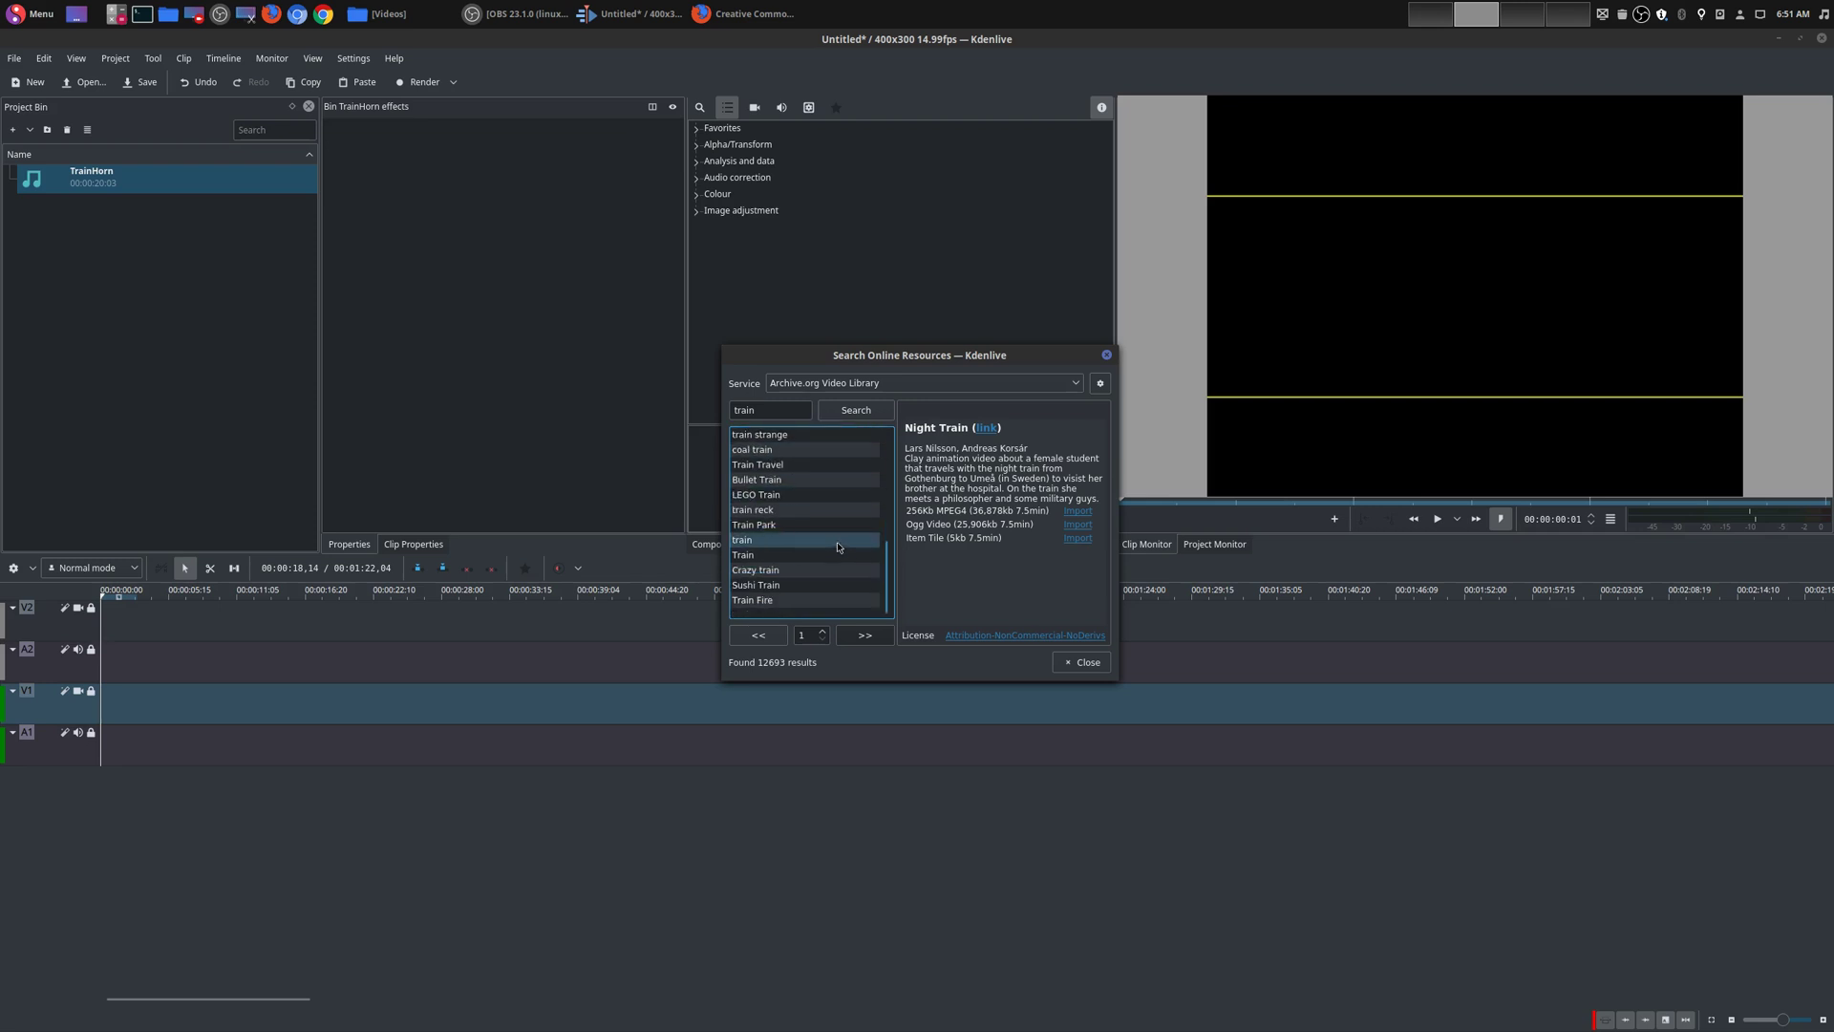
pyautogui.scroll(3, 792, 539)
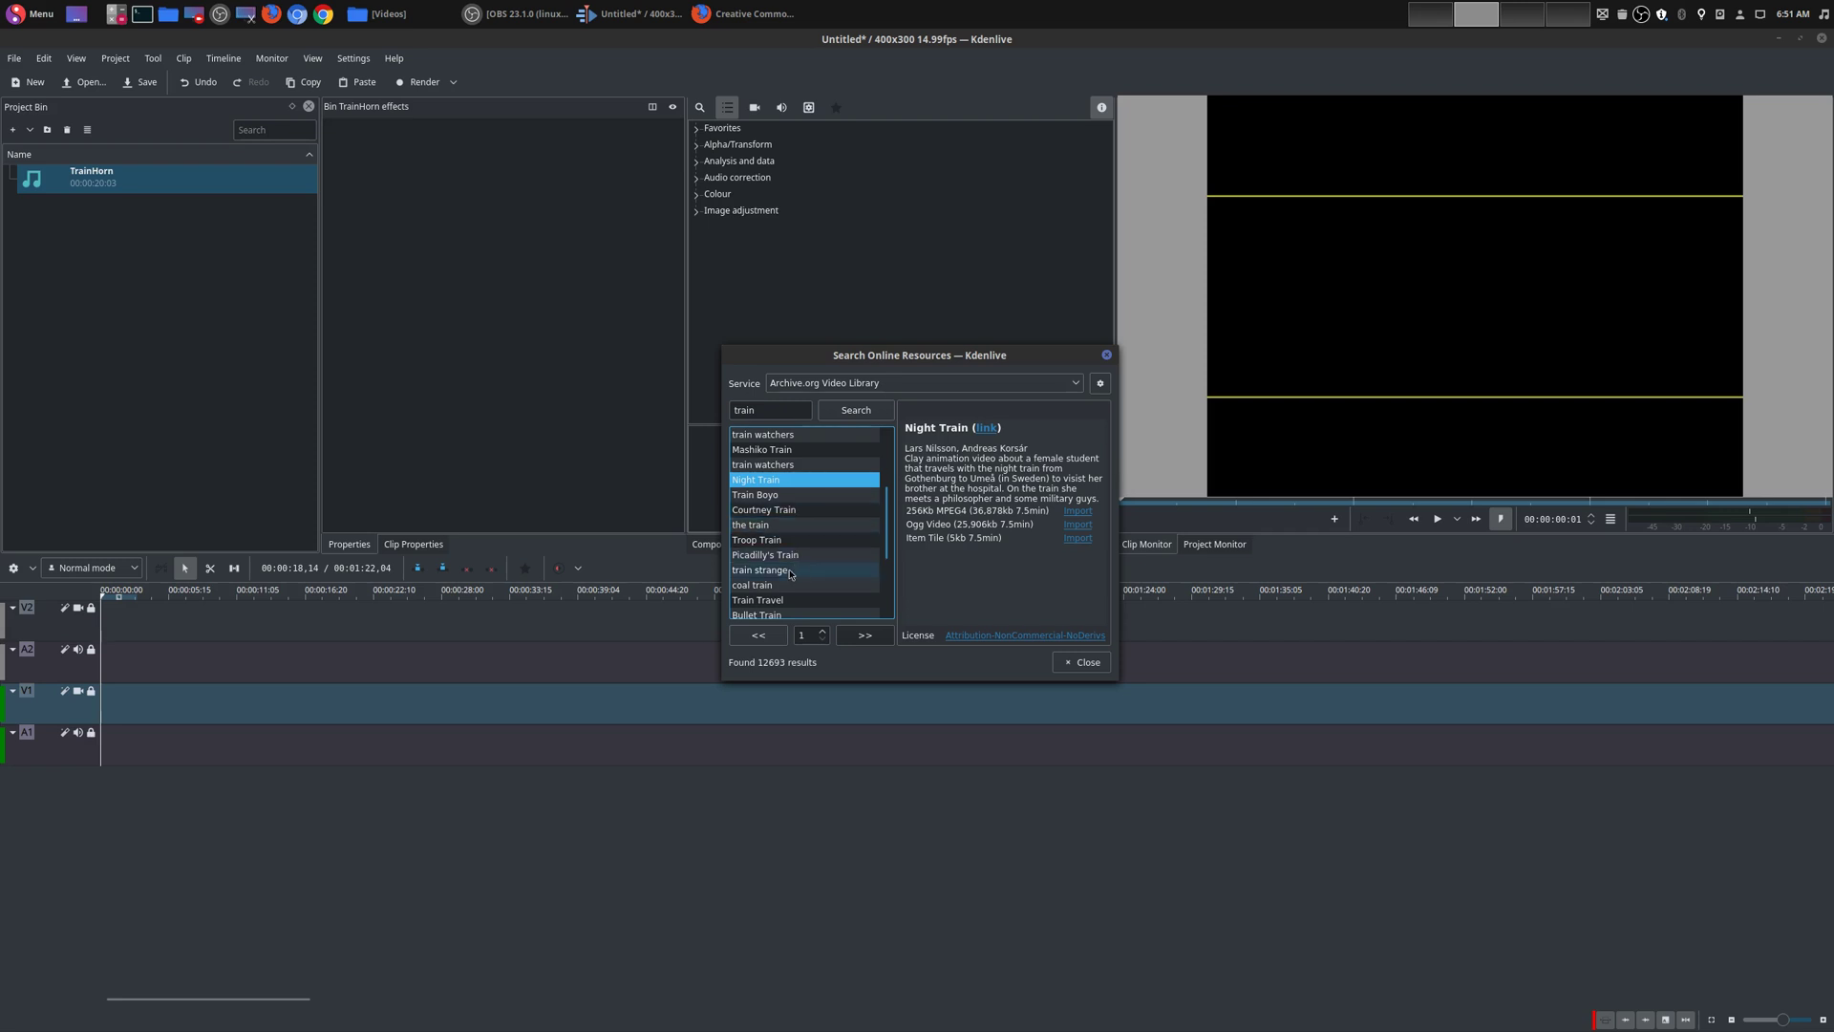
pyautogui.click(764, 599)
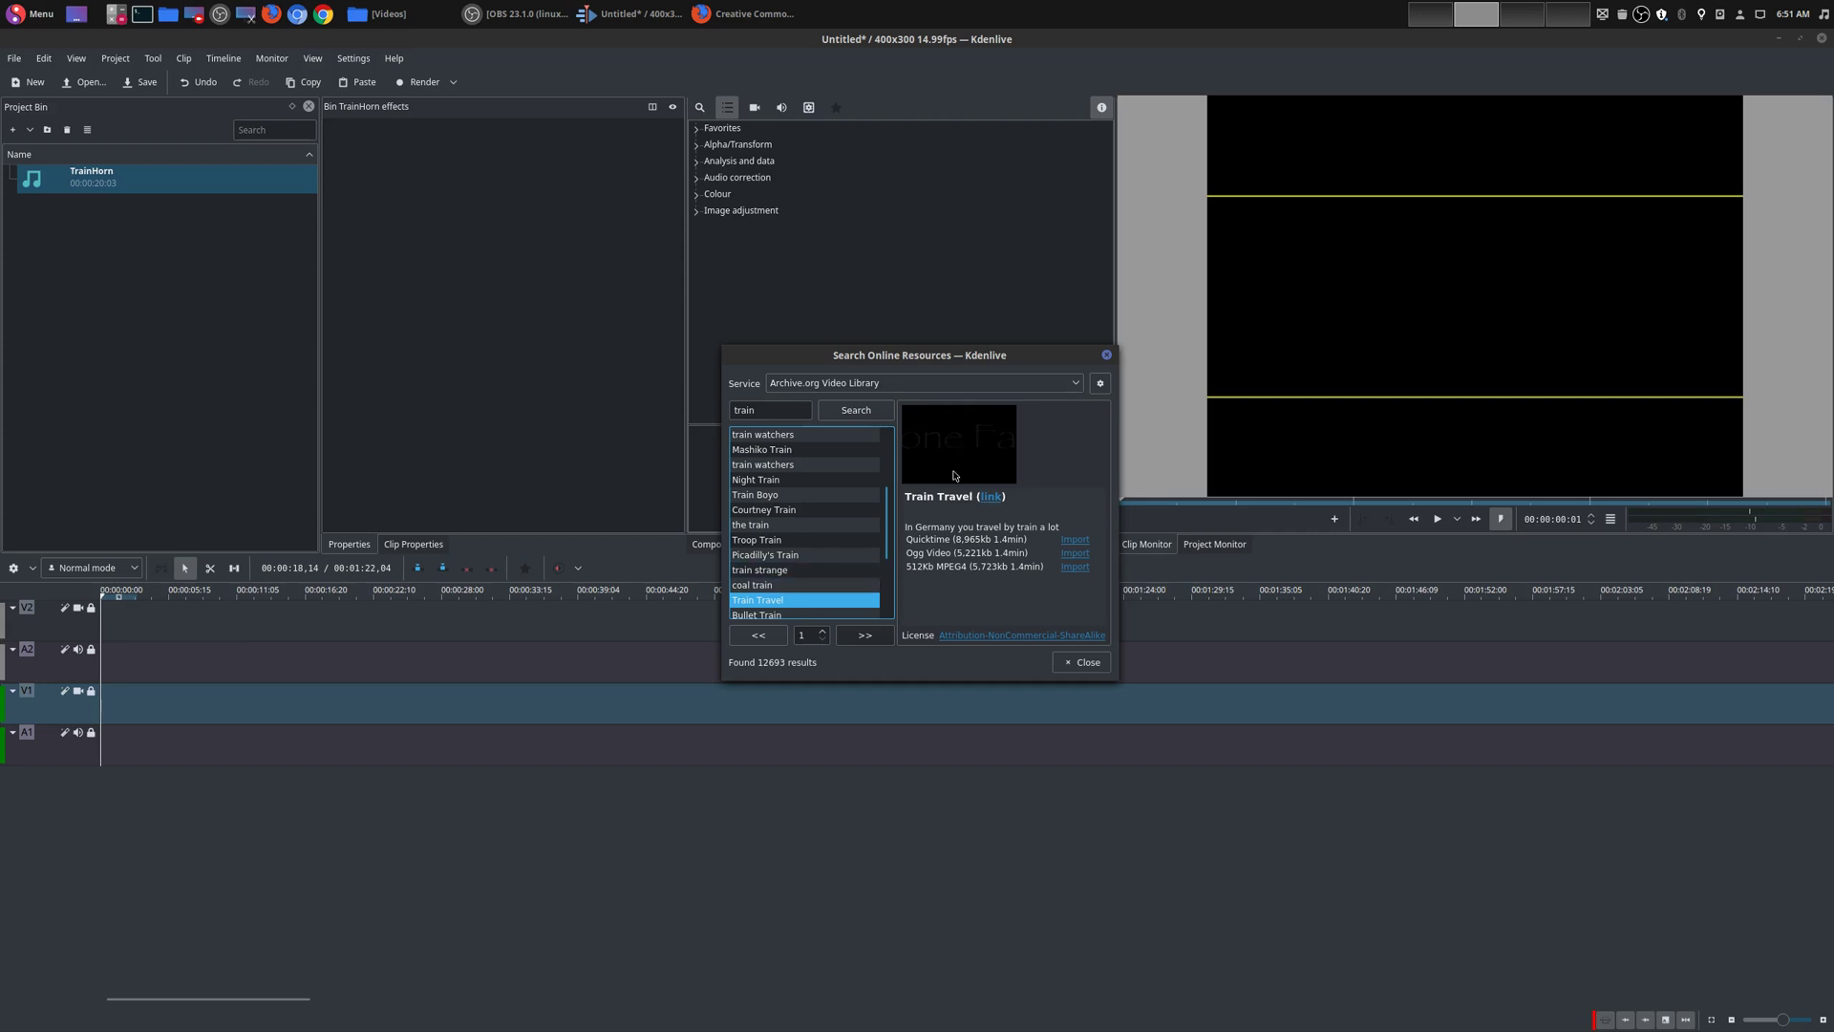
pyautogui.click(772, 587)
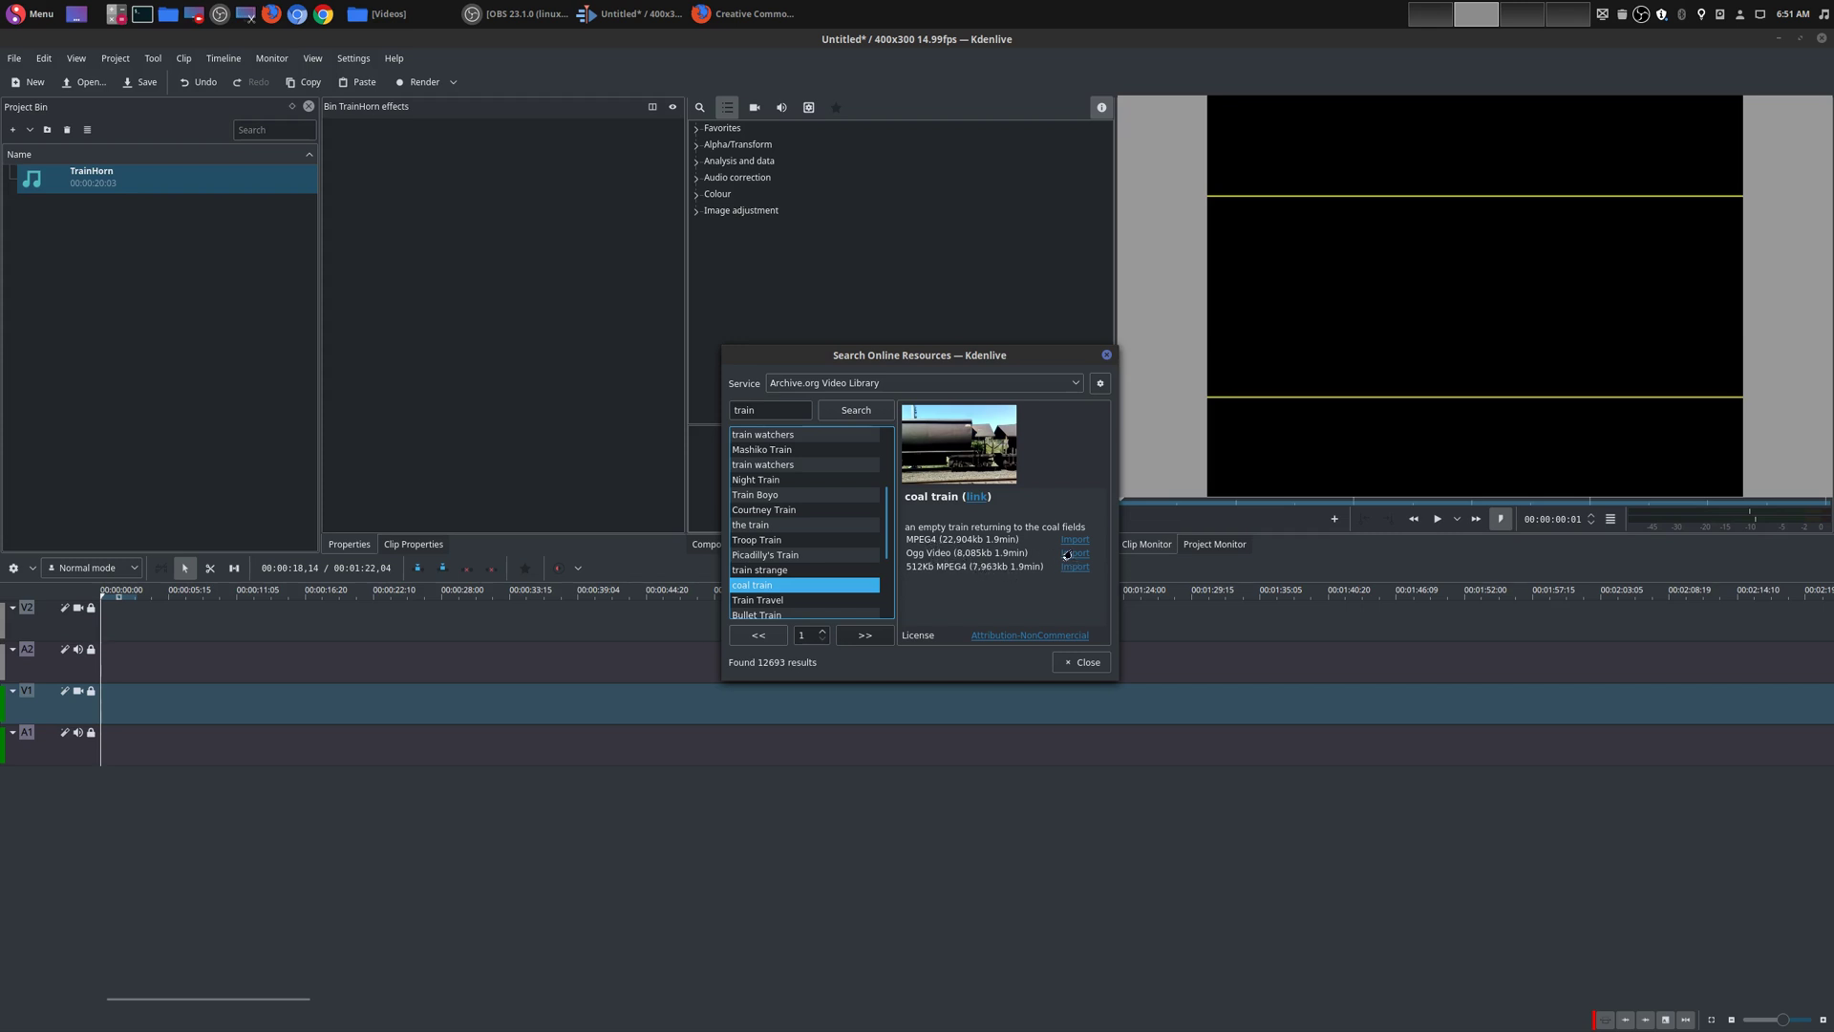
pyautogui.click(1068, 555)
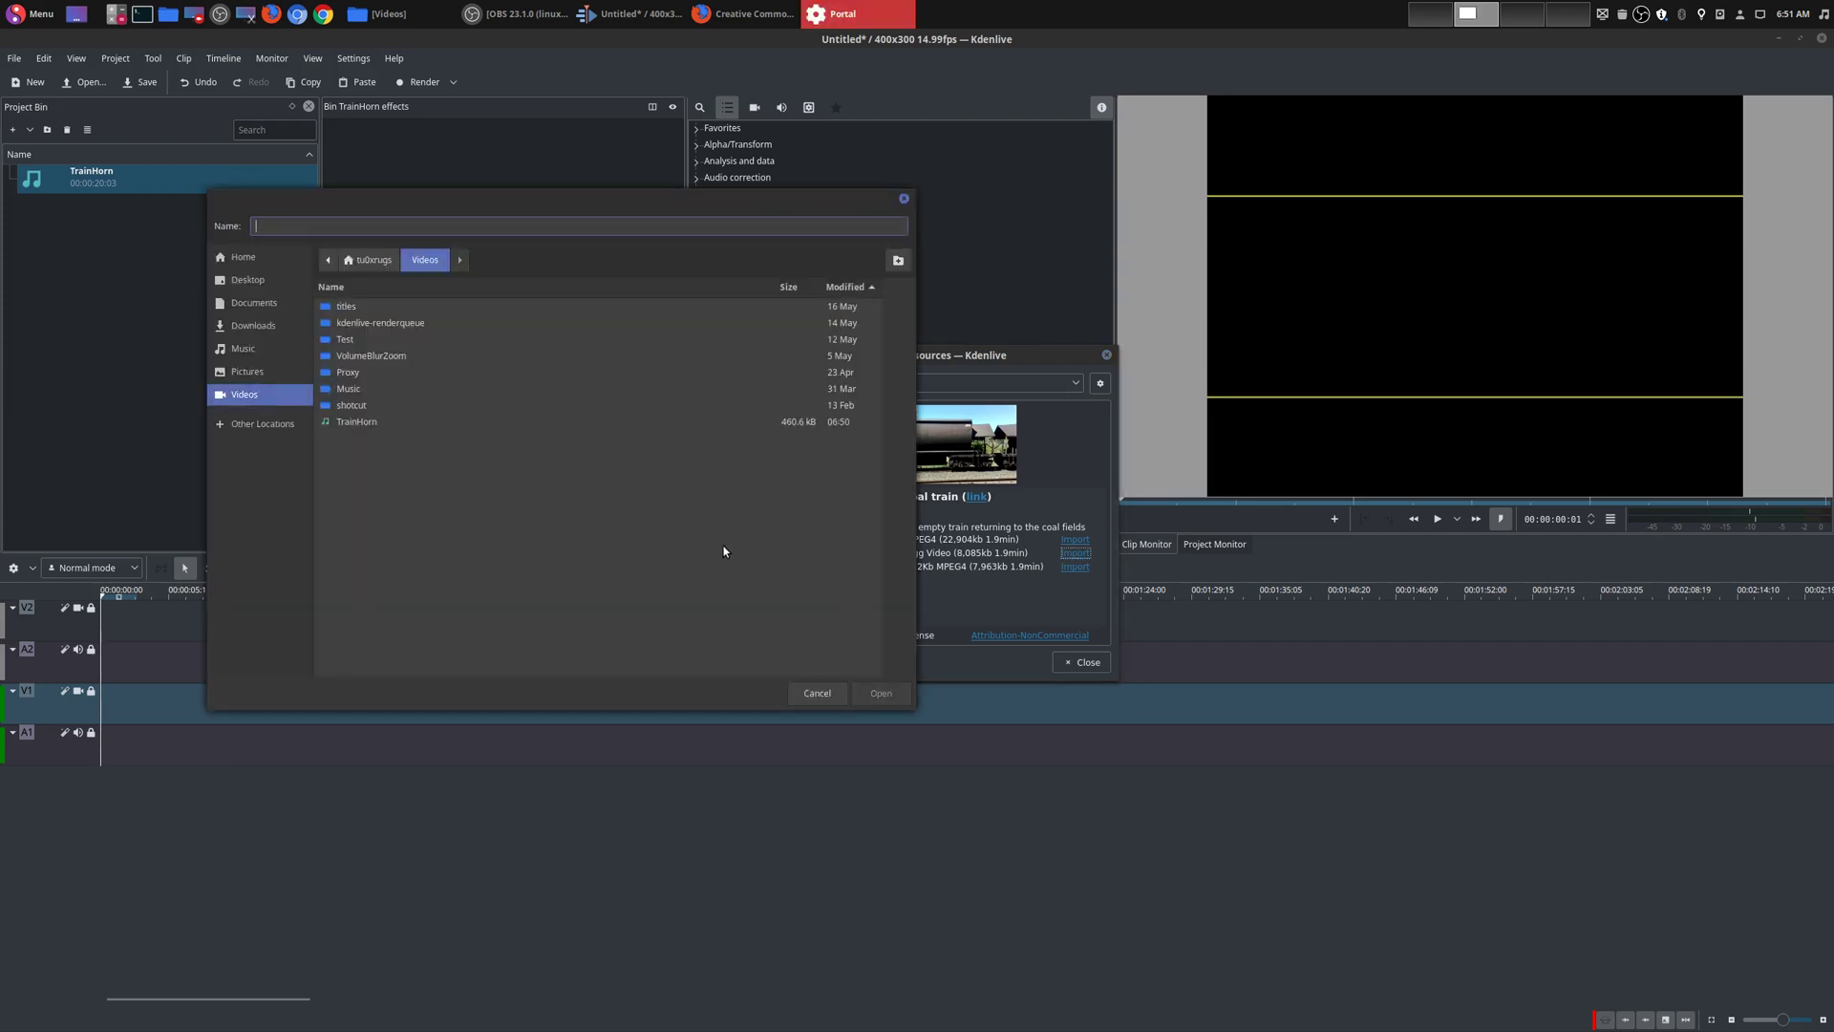
# Save the coal train video as TrainVideo.ogg and acknowledge the import message
pyautogui.write('TrainVideo')
pyautogui.moveTo(837, 210); pyautogui.dragTo(735, 209)
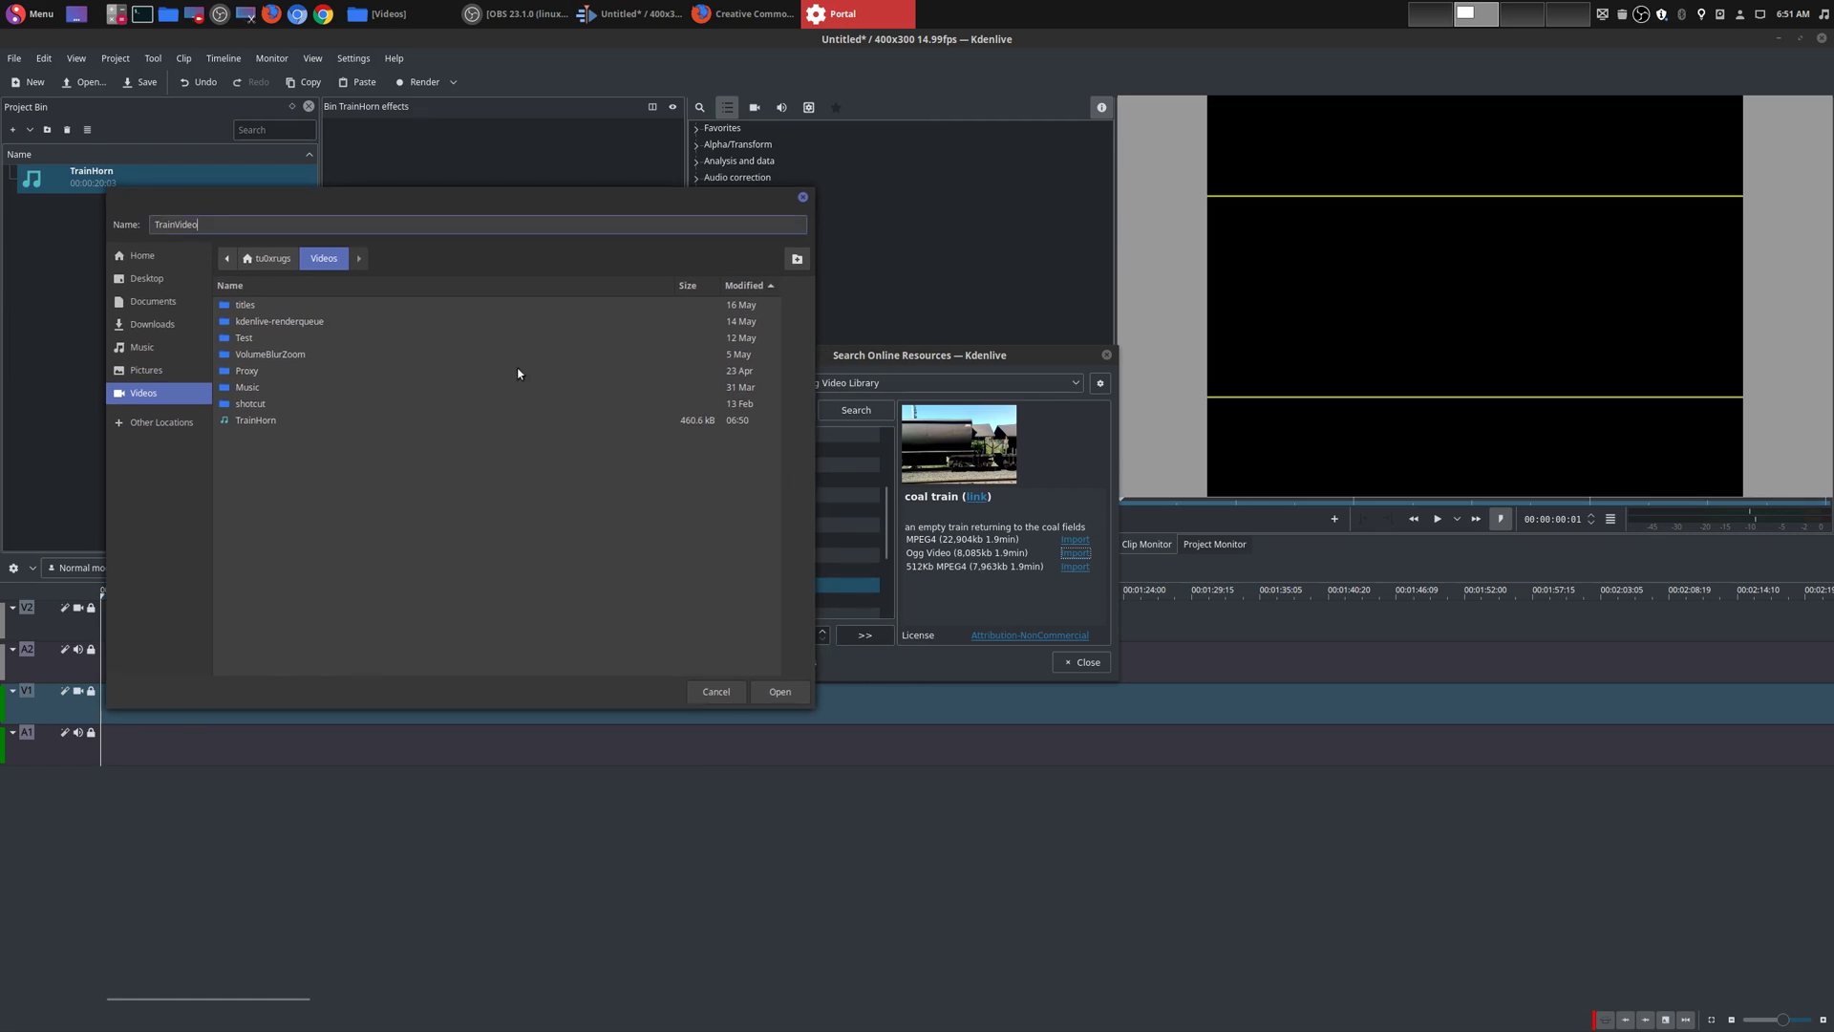
pyautogui.write('.oggg')
pyautogui.press('BackSpace')
pyautogui.click(780, 688)
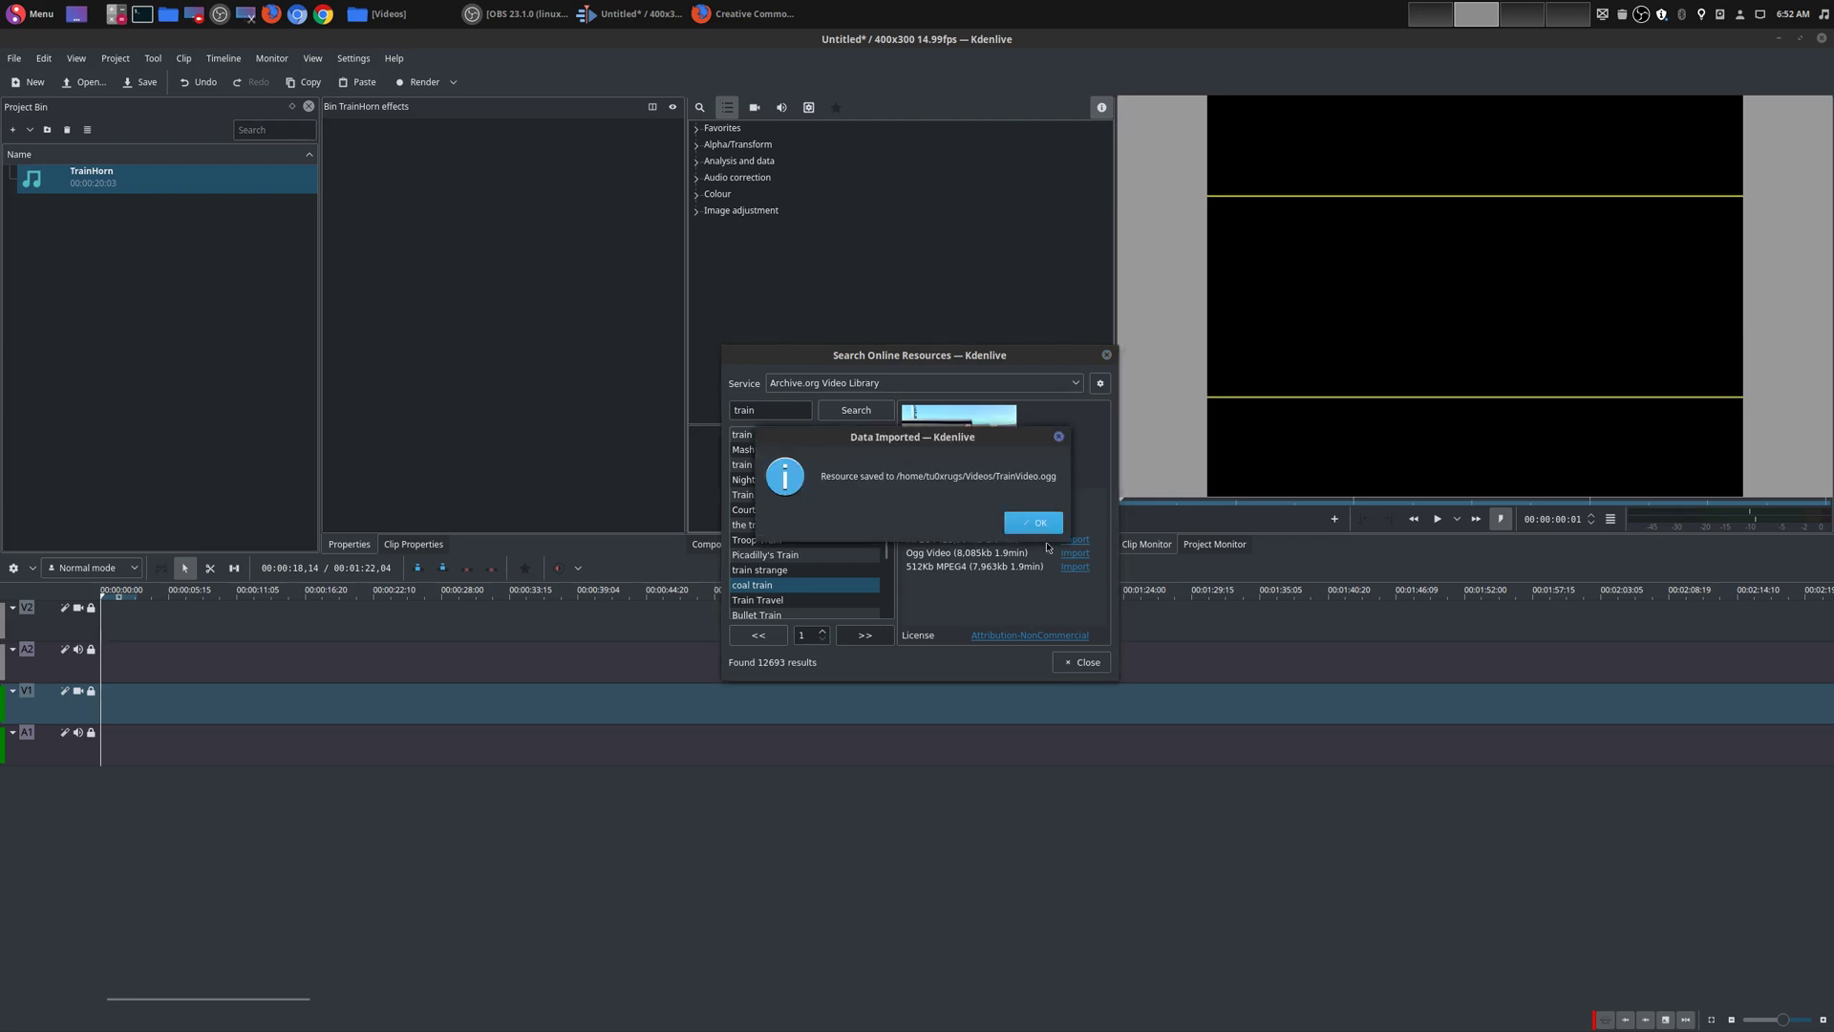
pyautogui.click(1031, 522)
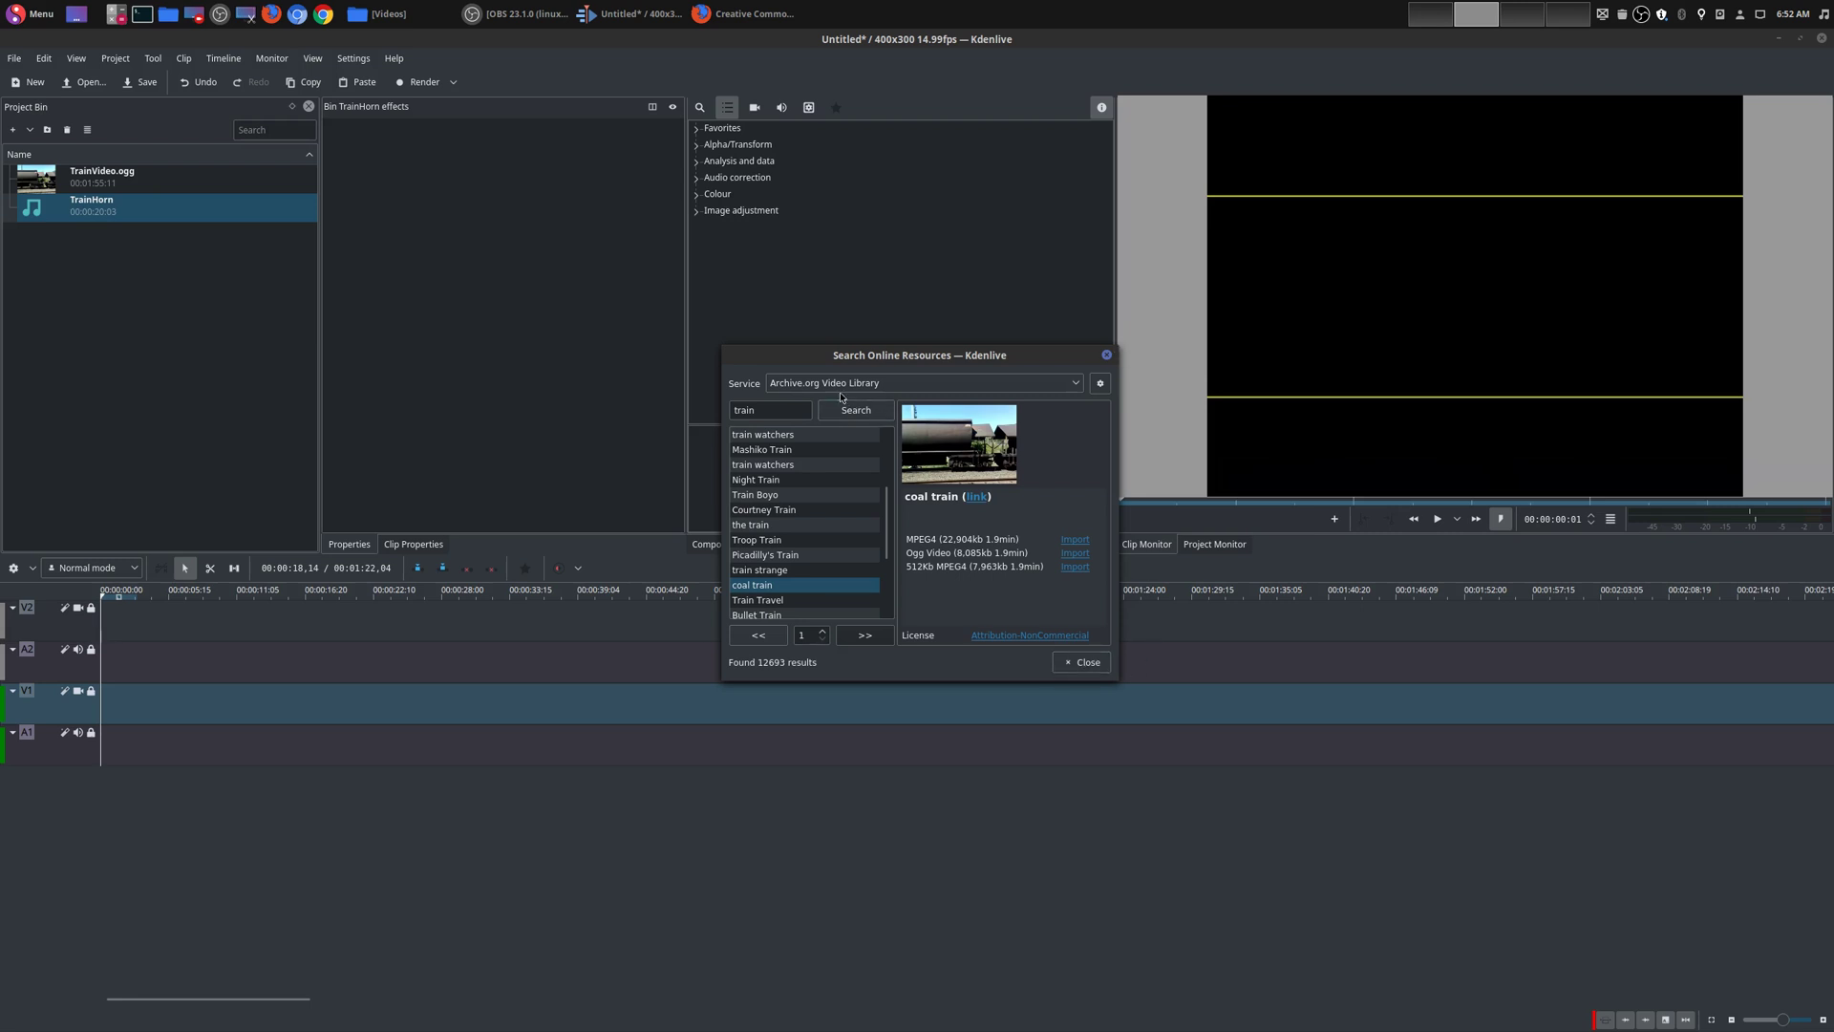
# Switch the service to Open Clip Art Graphic Library and rerun the train search
pyautogui.click(872, 384)
pyautogui.click(832, 432)
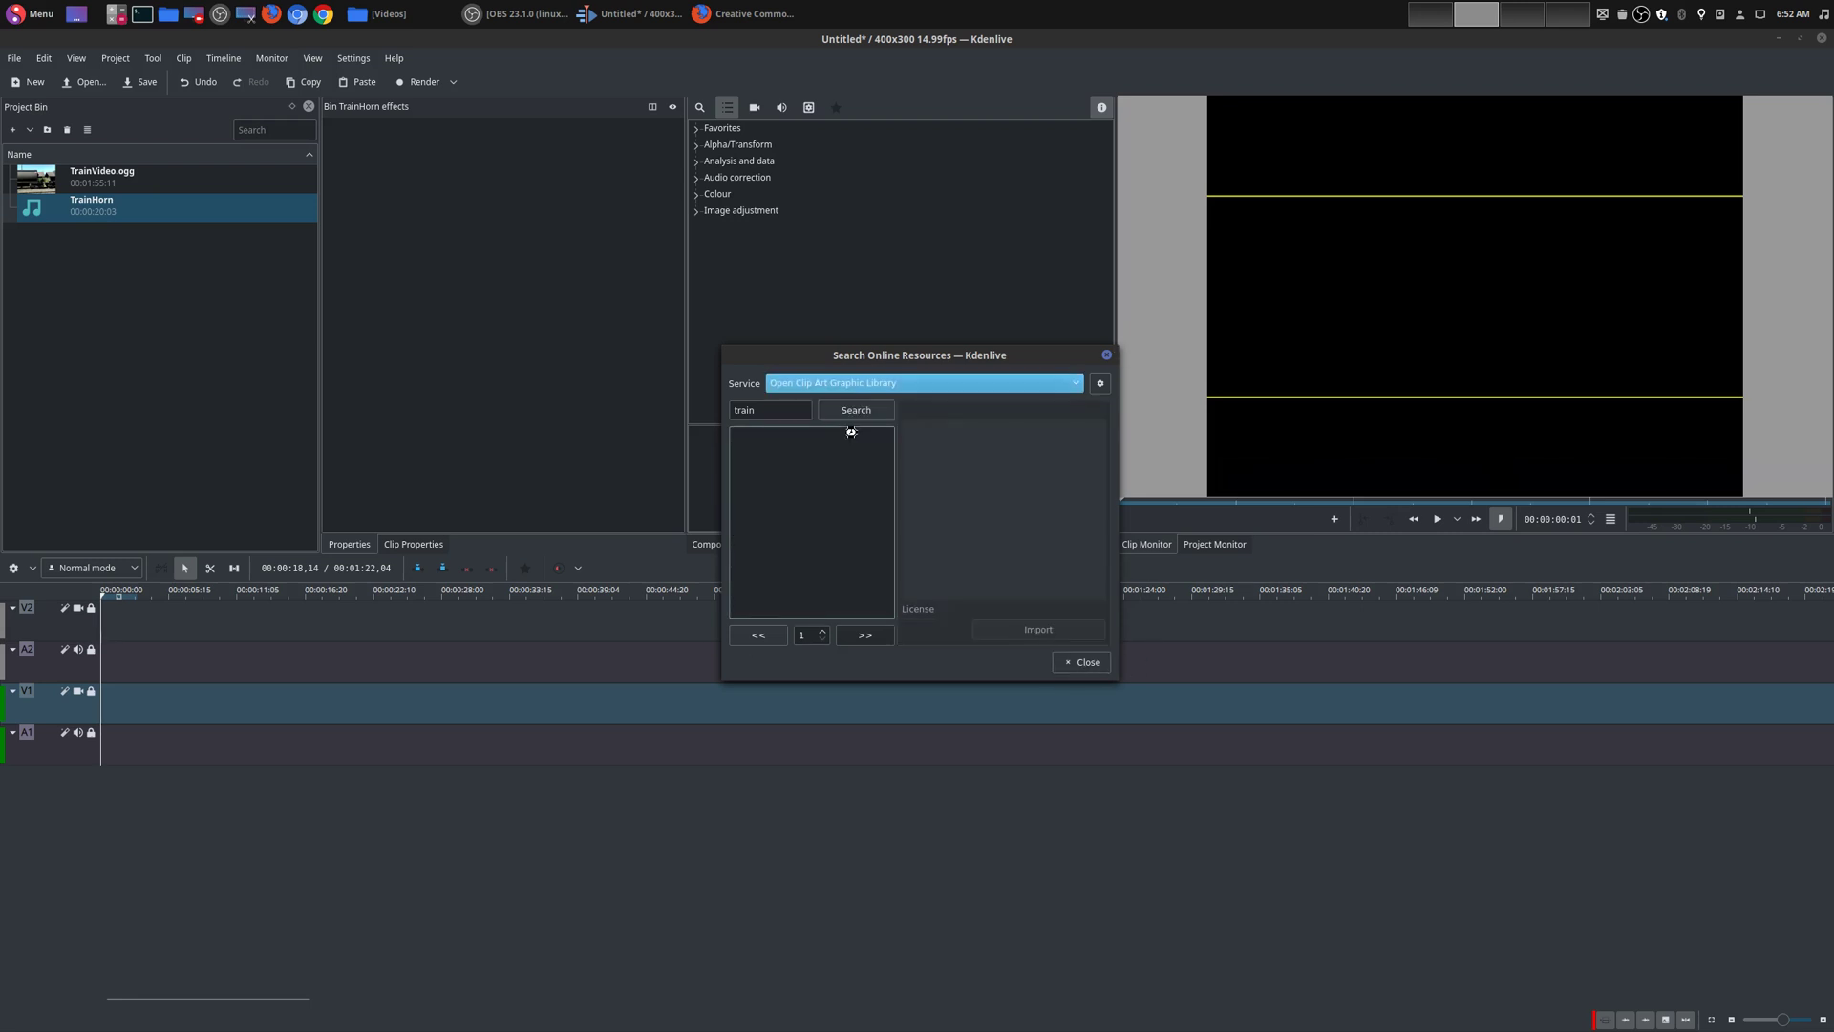
pyautogui.click(838, 413)
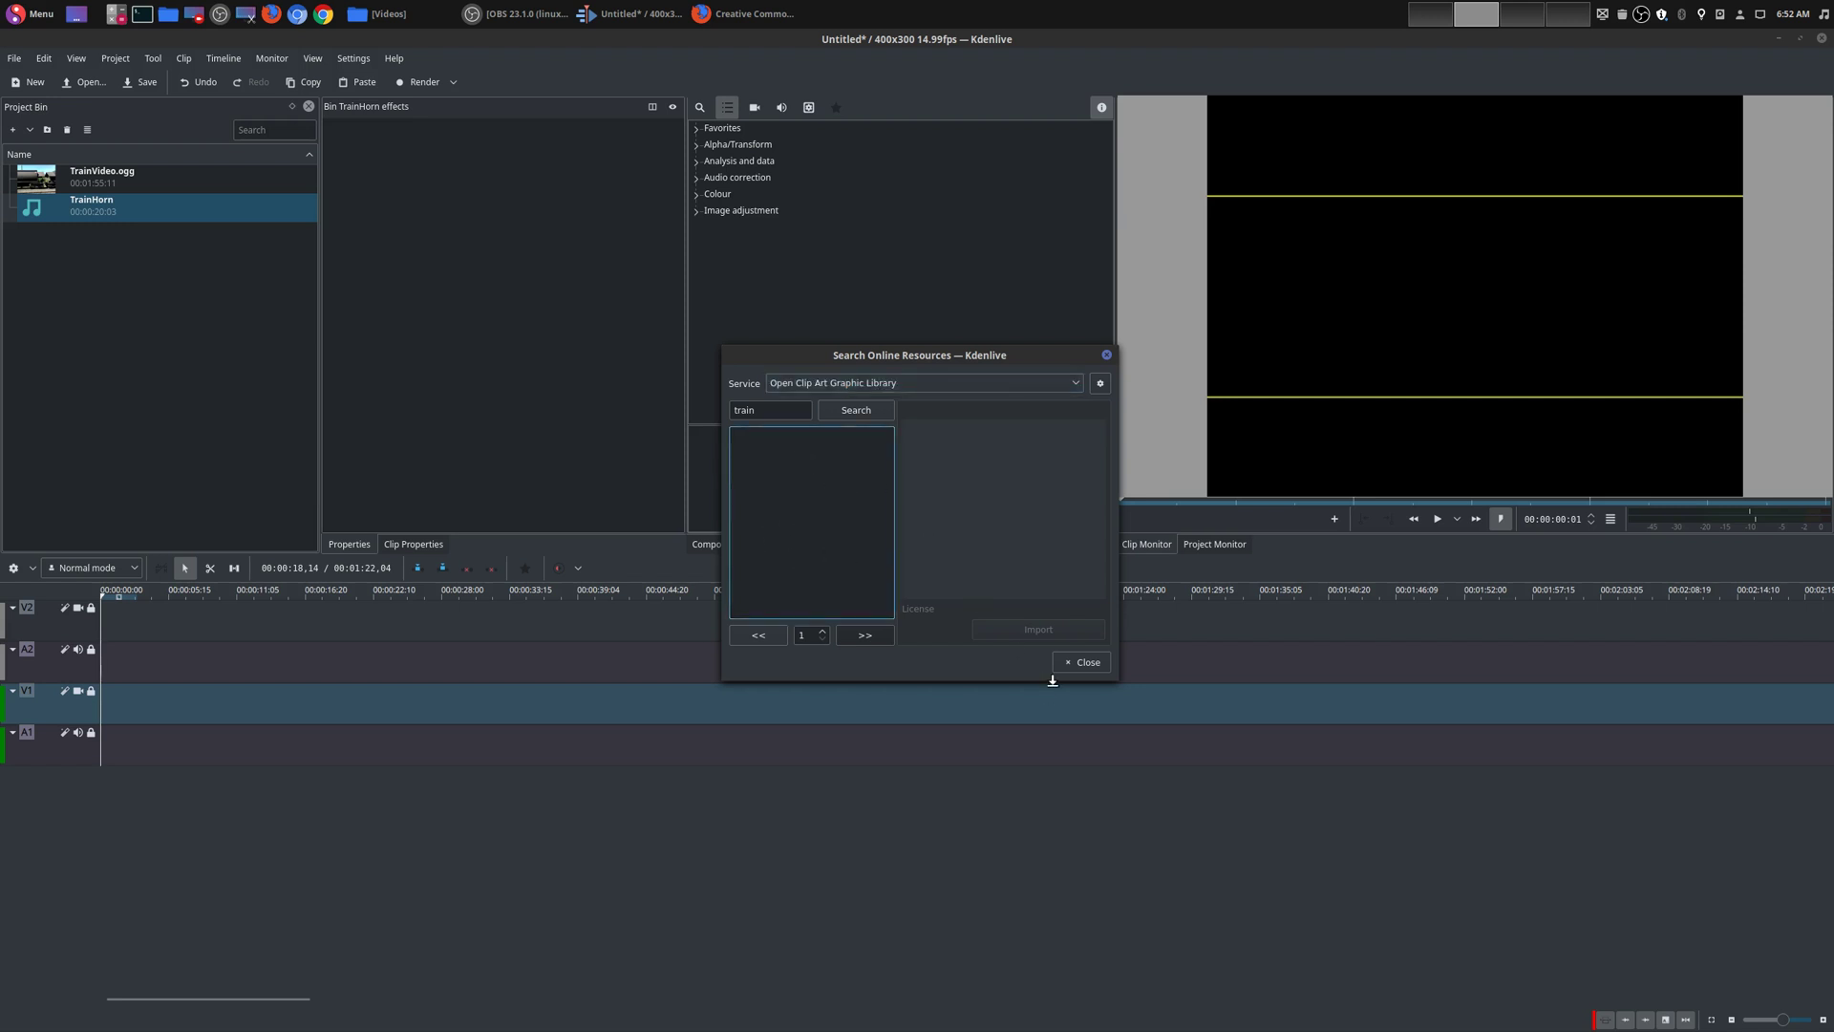
# Close the search, test-place TrainVideo.ogg on the timeline, play it, then delete it
pyautogui.click(1083, 662)
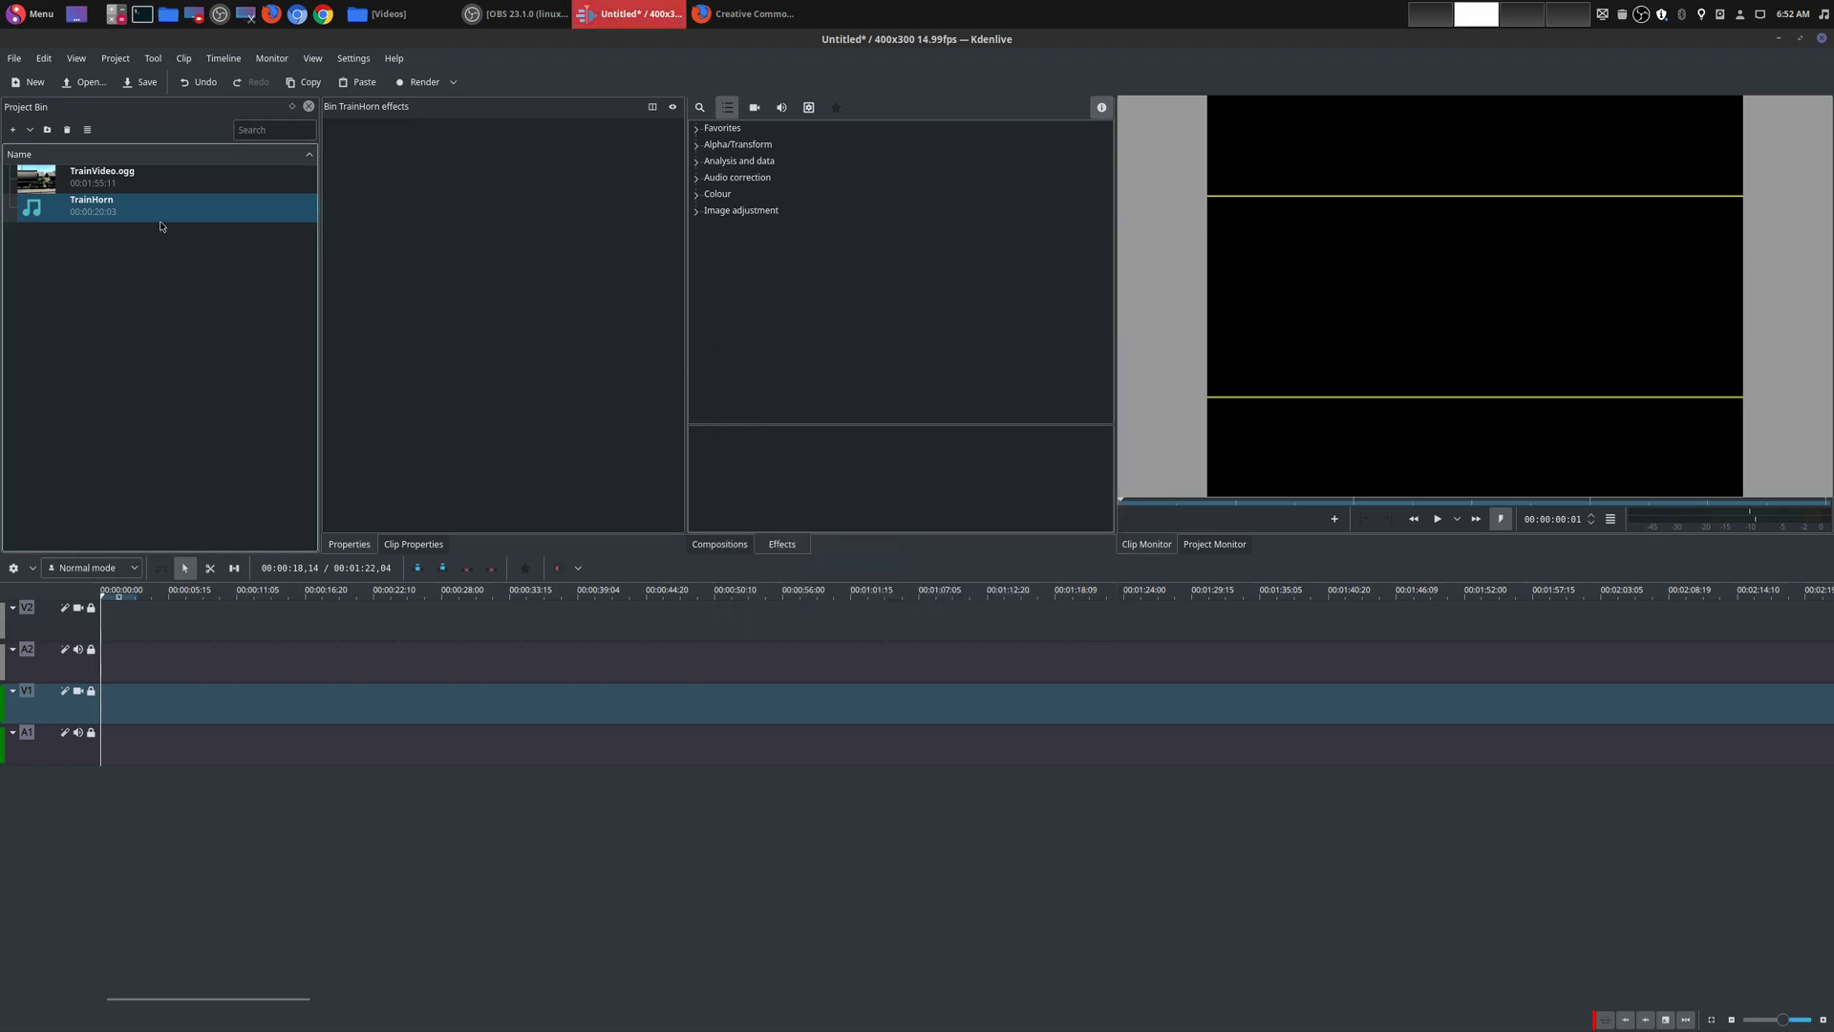
pyautogui.click(245, 174)
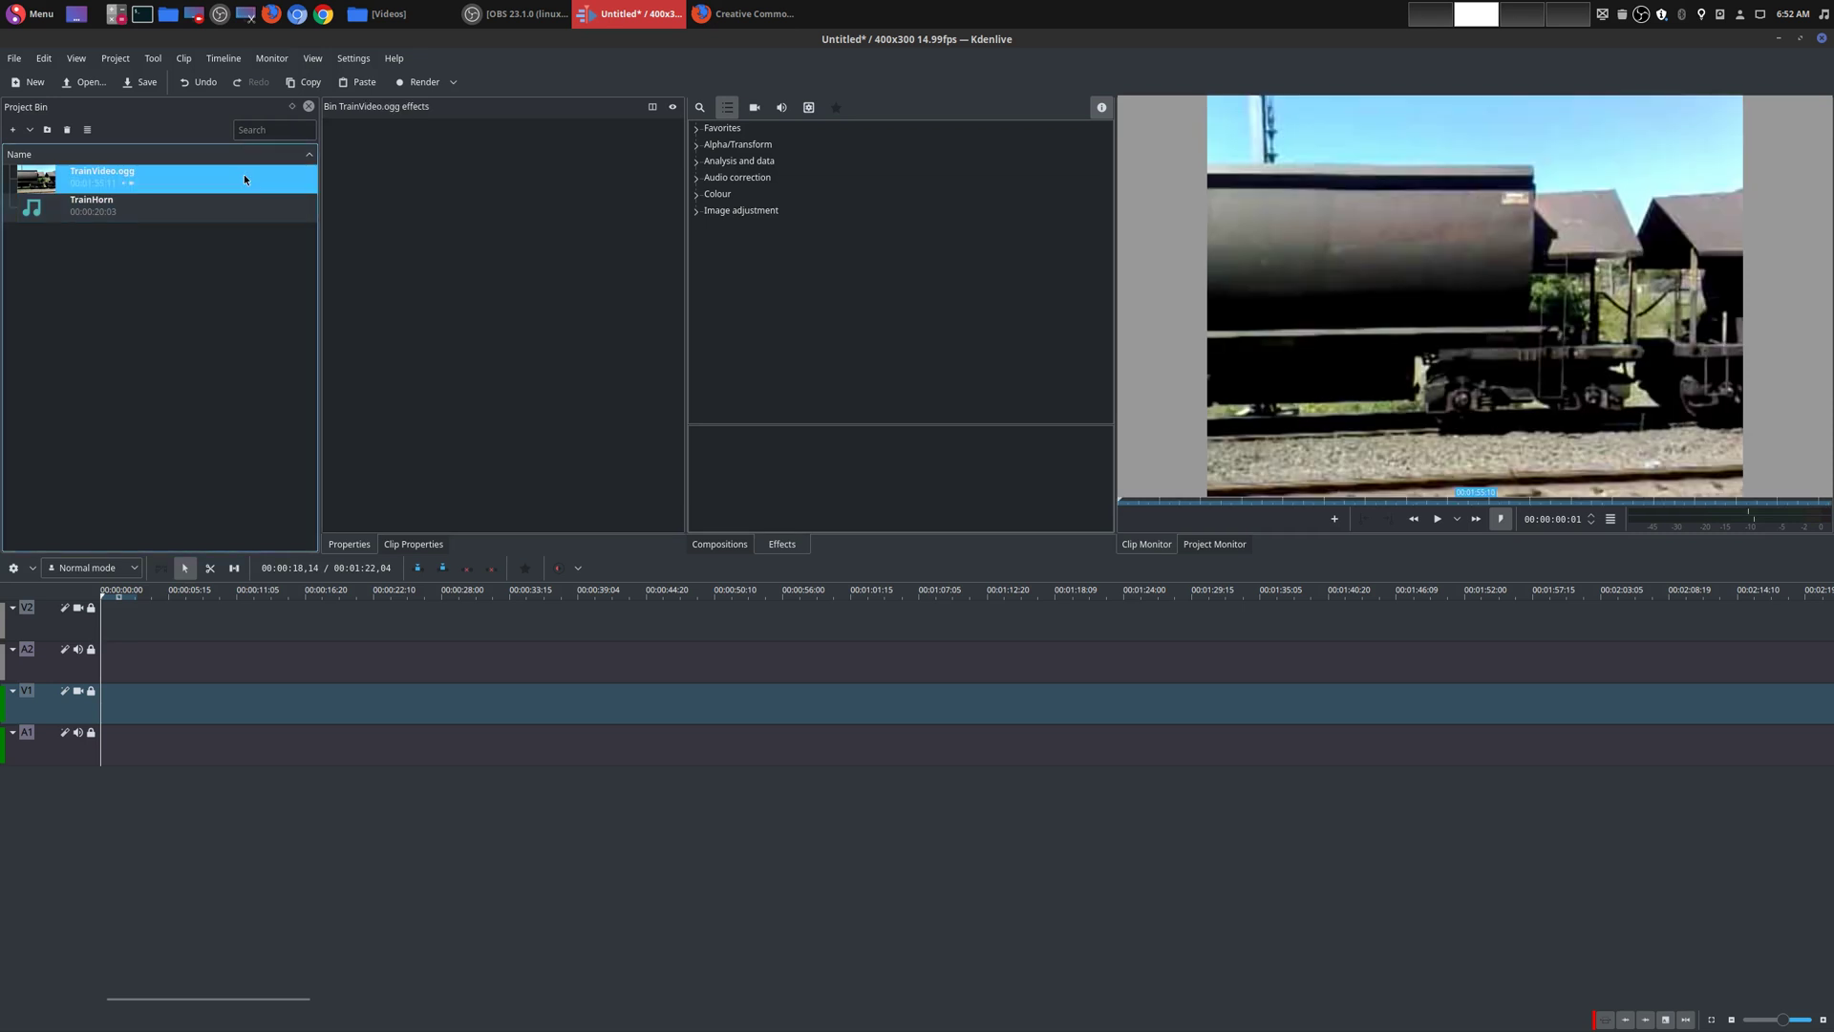
pyautogui.click(112, 223)
pyautogui.click(193, 174)
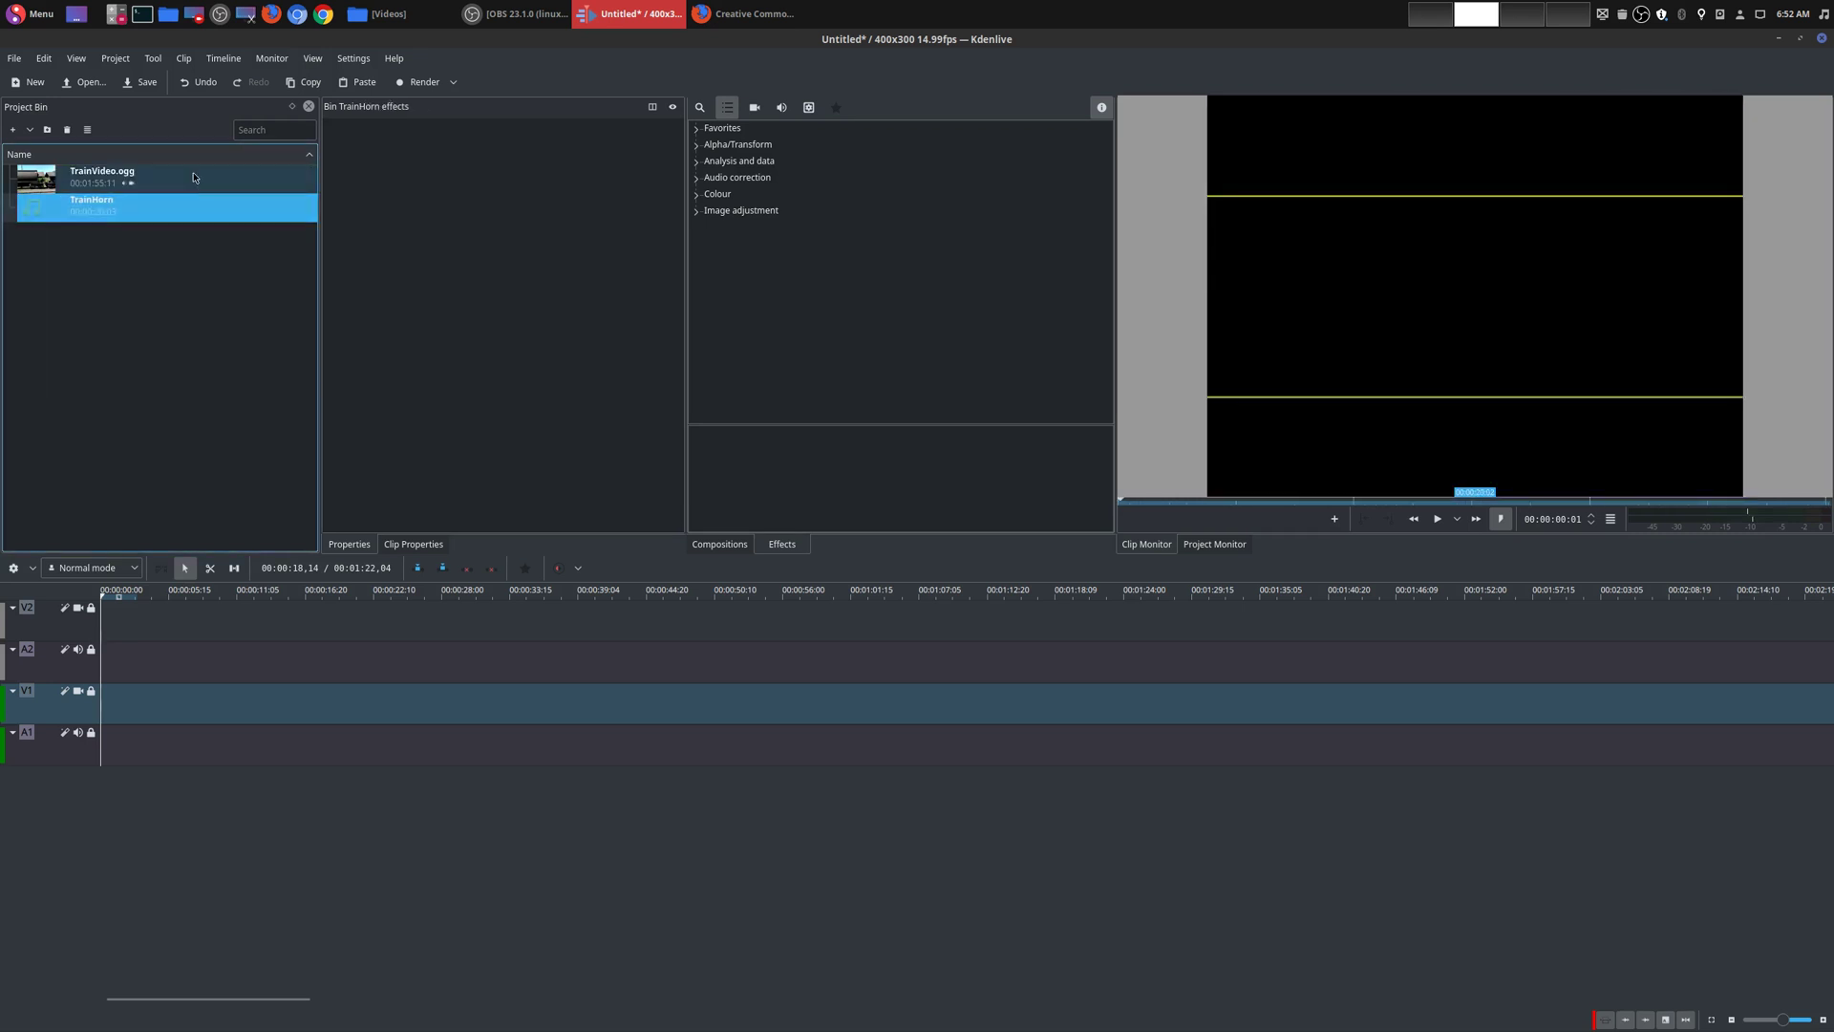
pyautogui.moveTo(193, 172); pyautogui.dragTo(108, 688)
pyautogui.press('space')
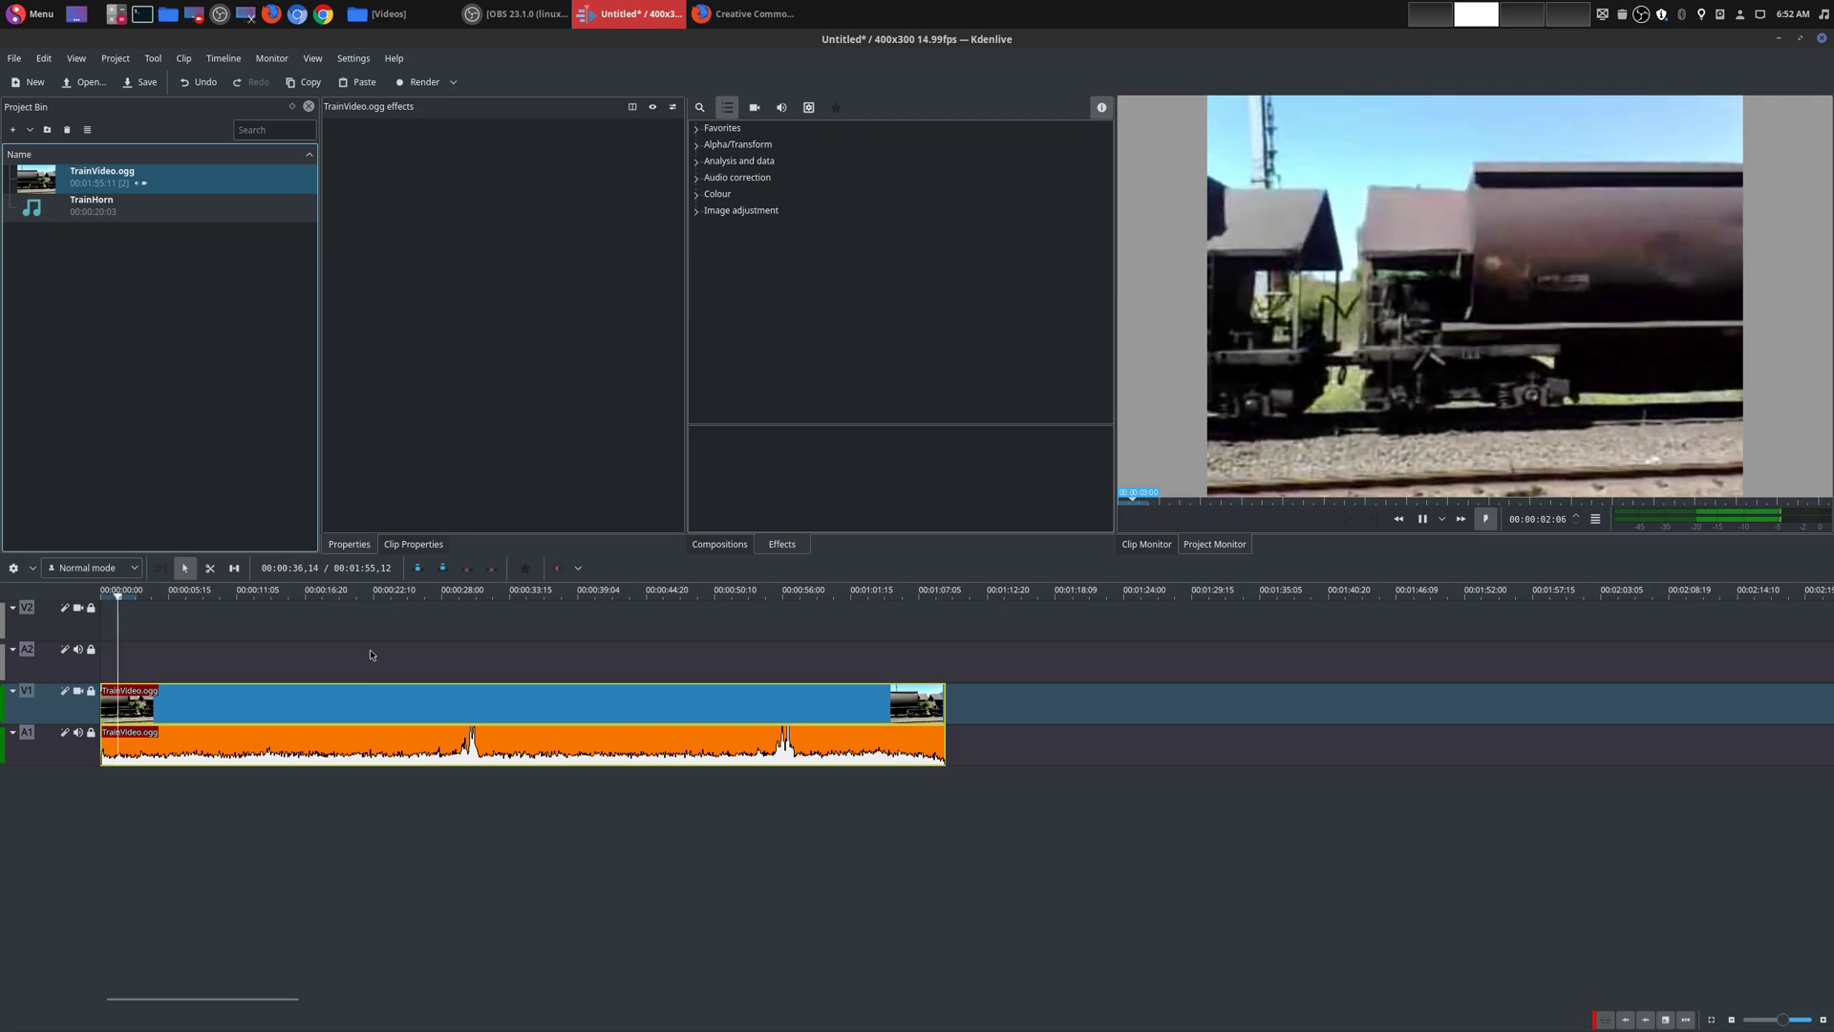
pyautogui.press('space')
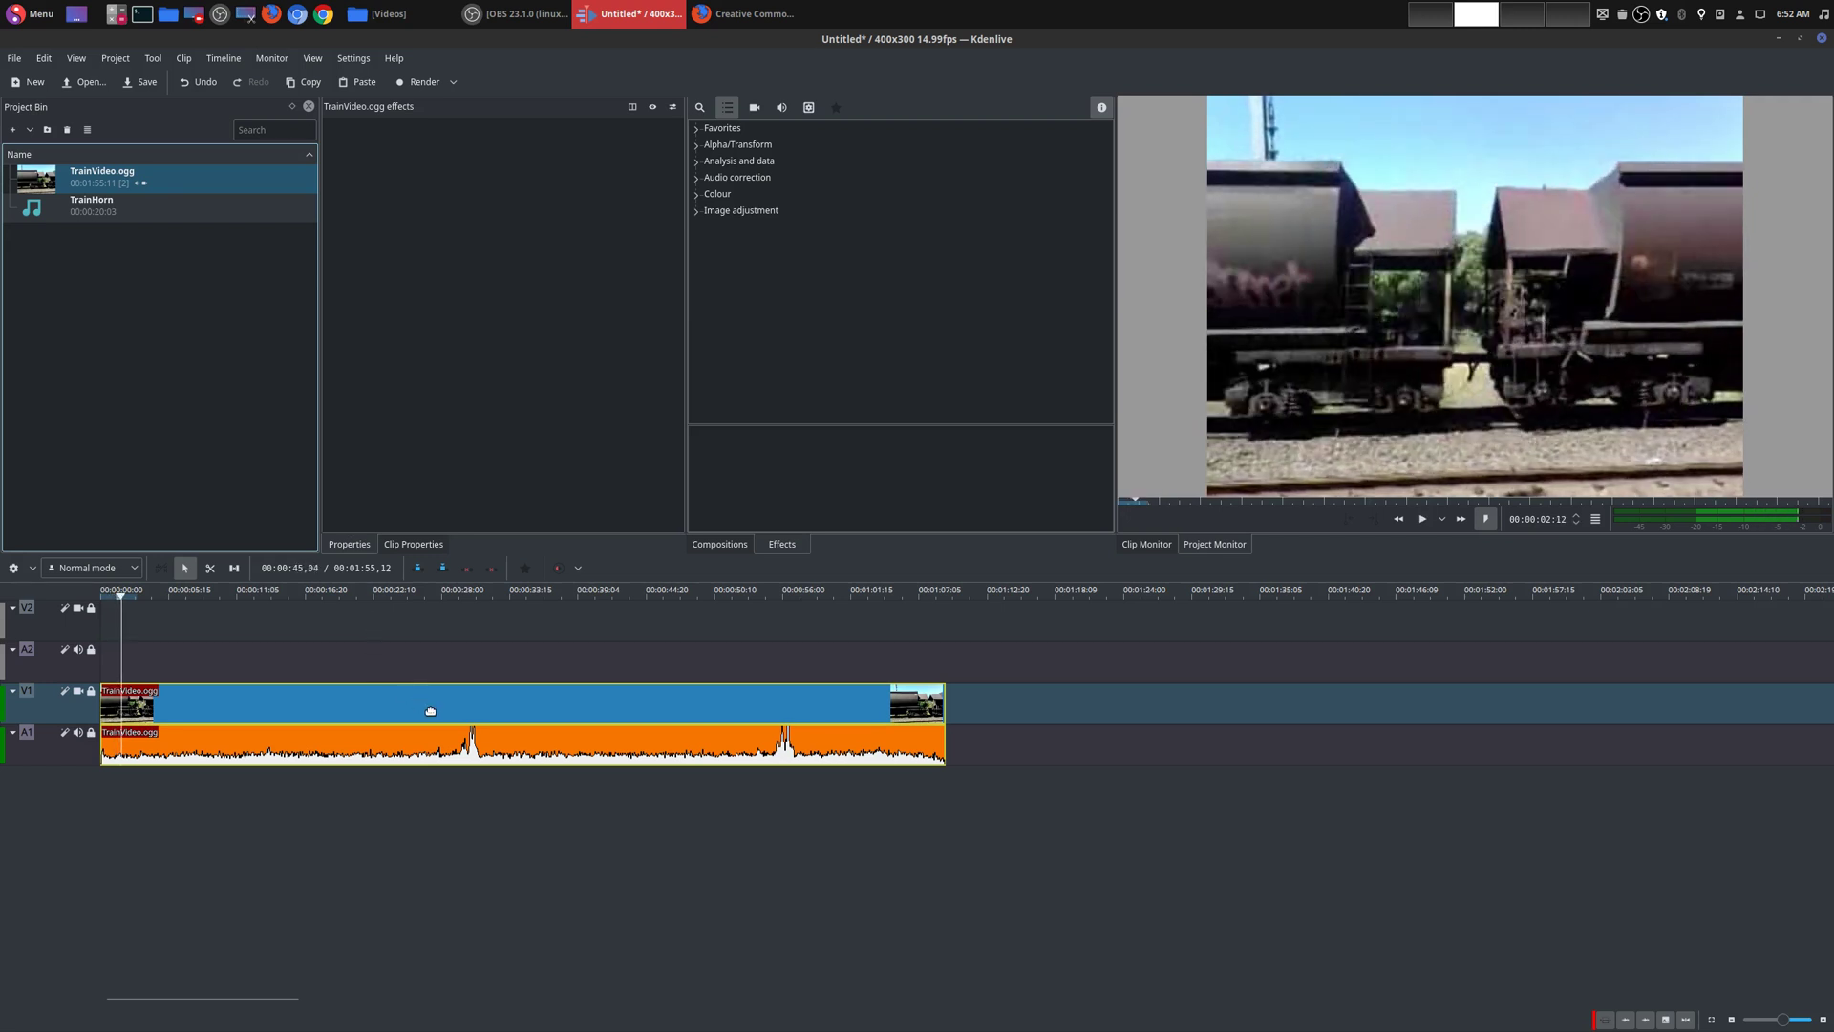
pyautogui.press('Delete')
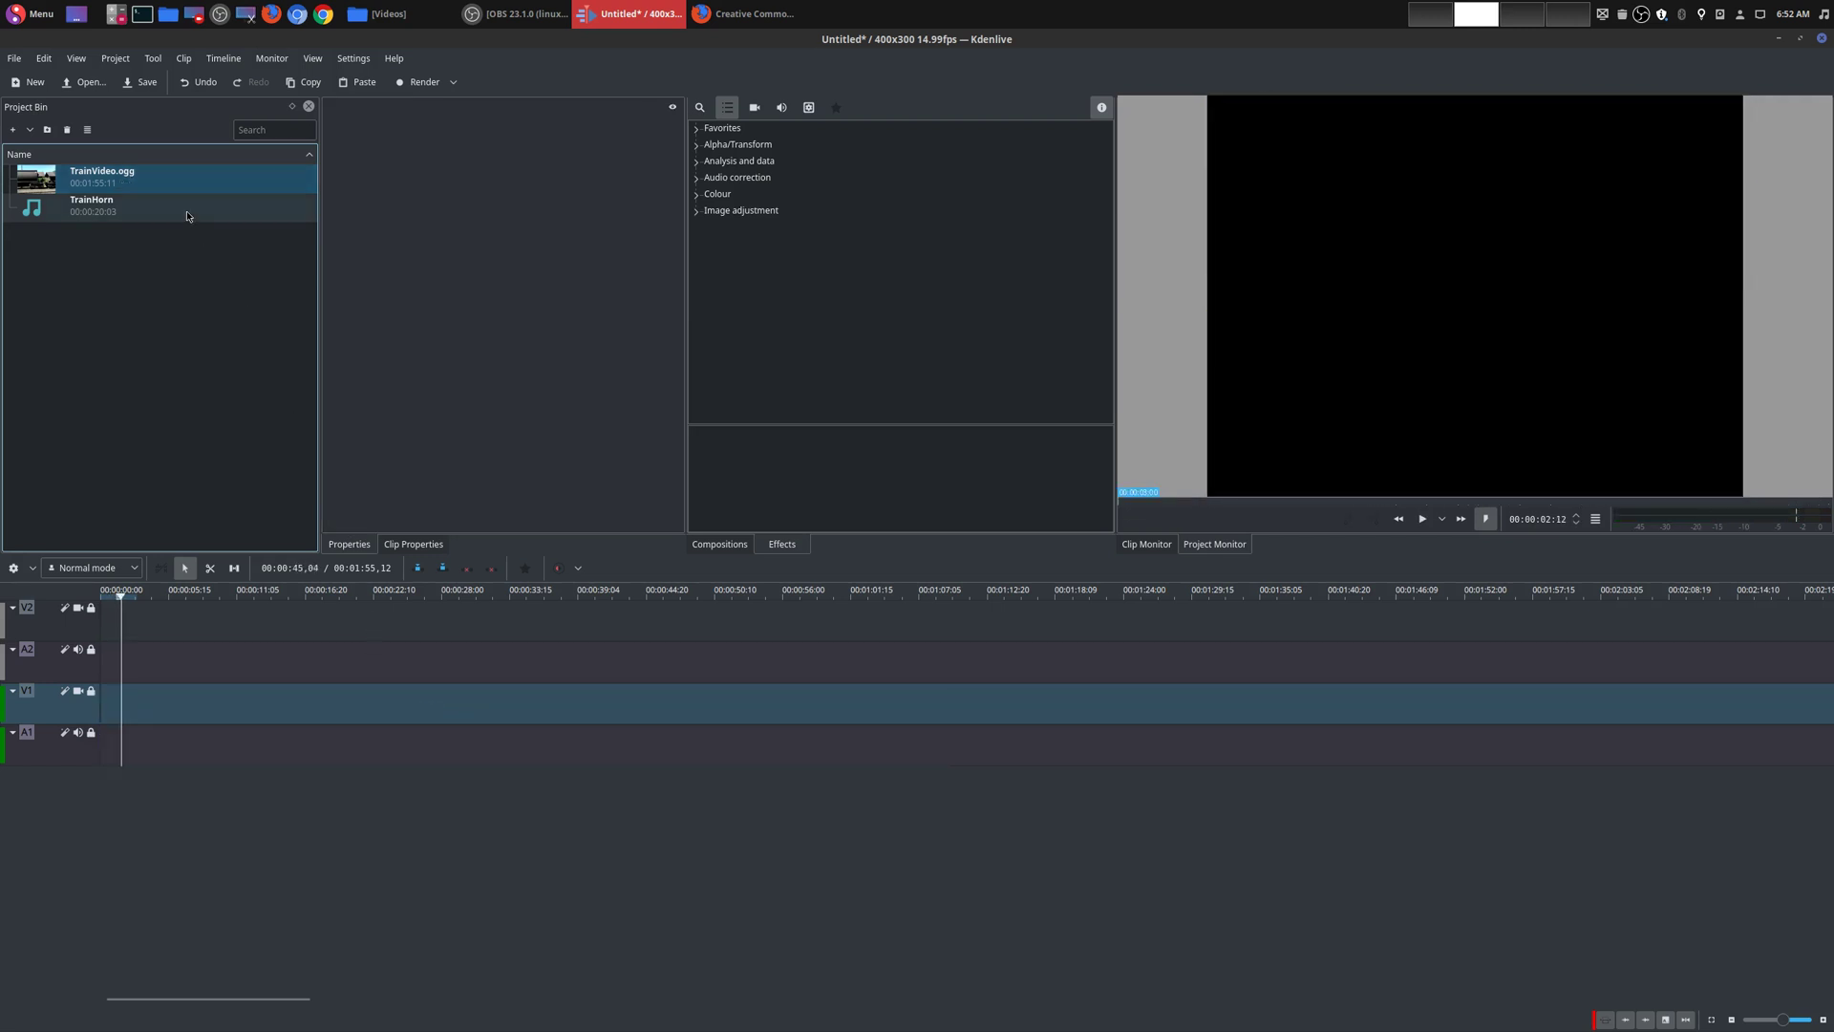
# Place TrainHorn at the start of track A2 and TrainVideo.ogg on V1/A1
pyautogui.moveTo(187, 216); pyautogui.dragTo(103, 668)
pyautogui.press('space')
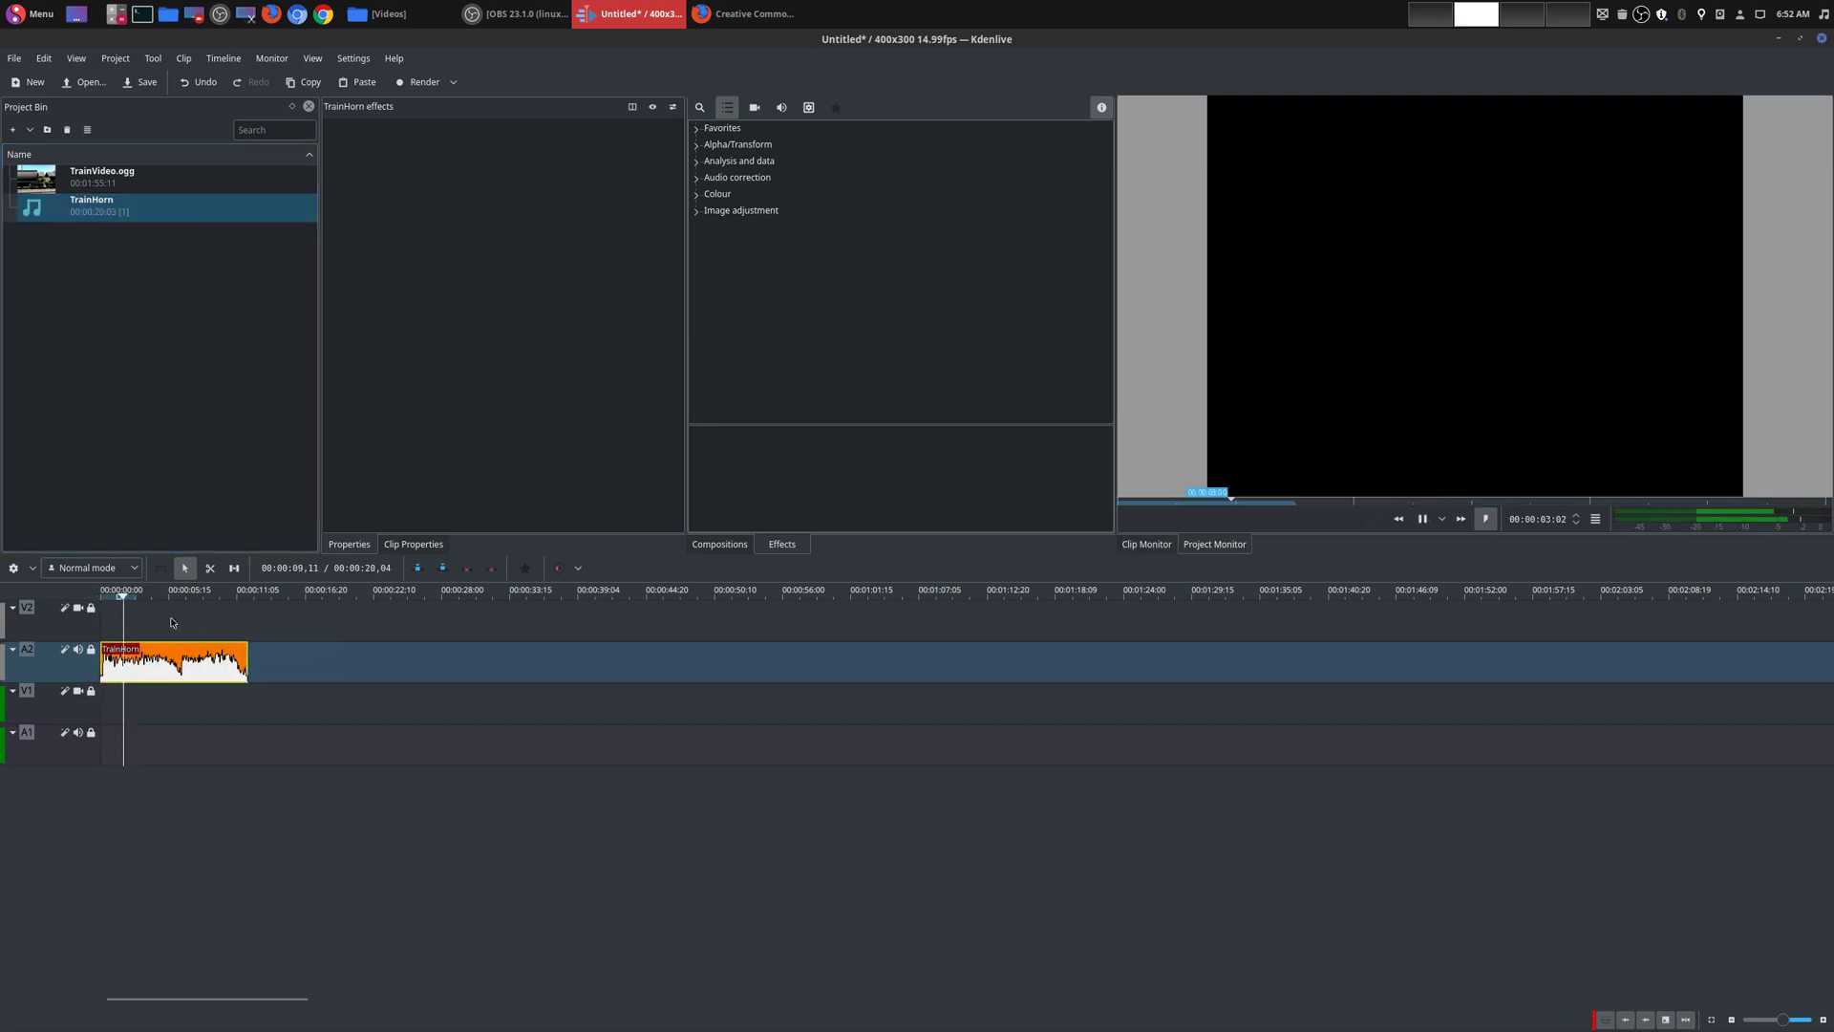
pyautogui.click(139, 622)
pyautogui.click(109, 619)
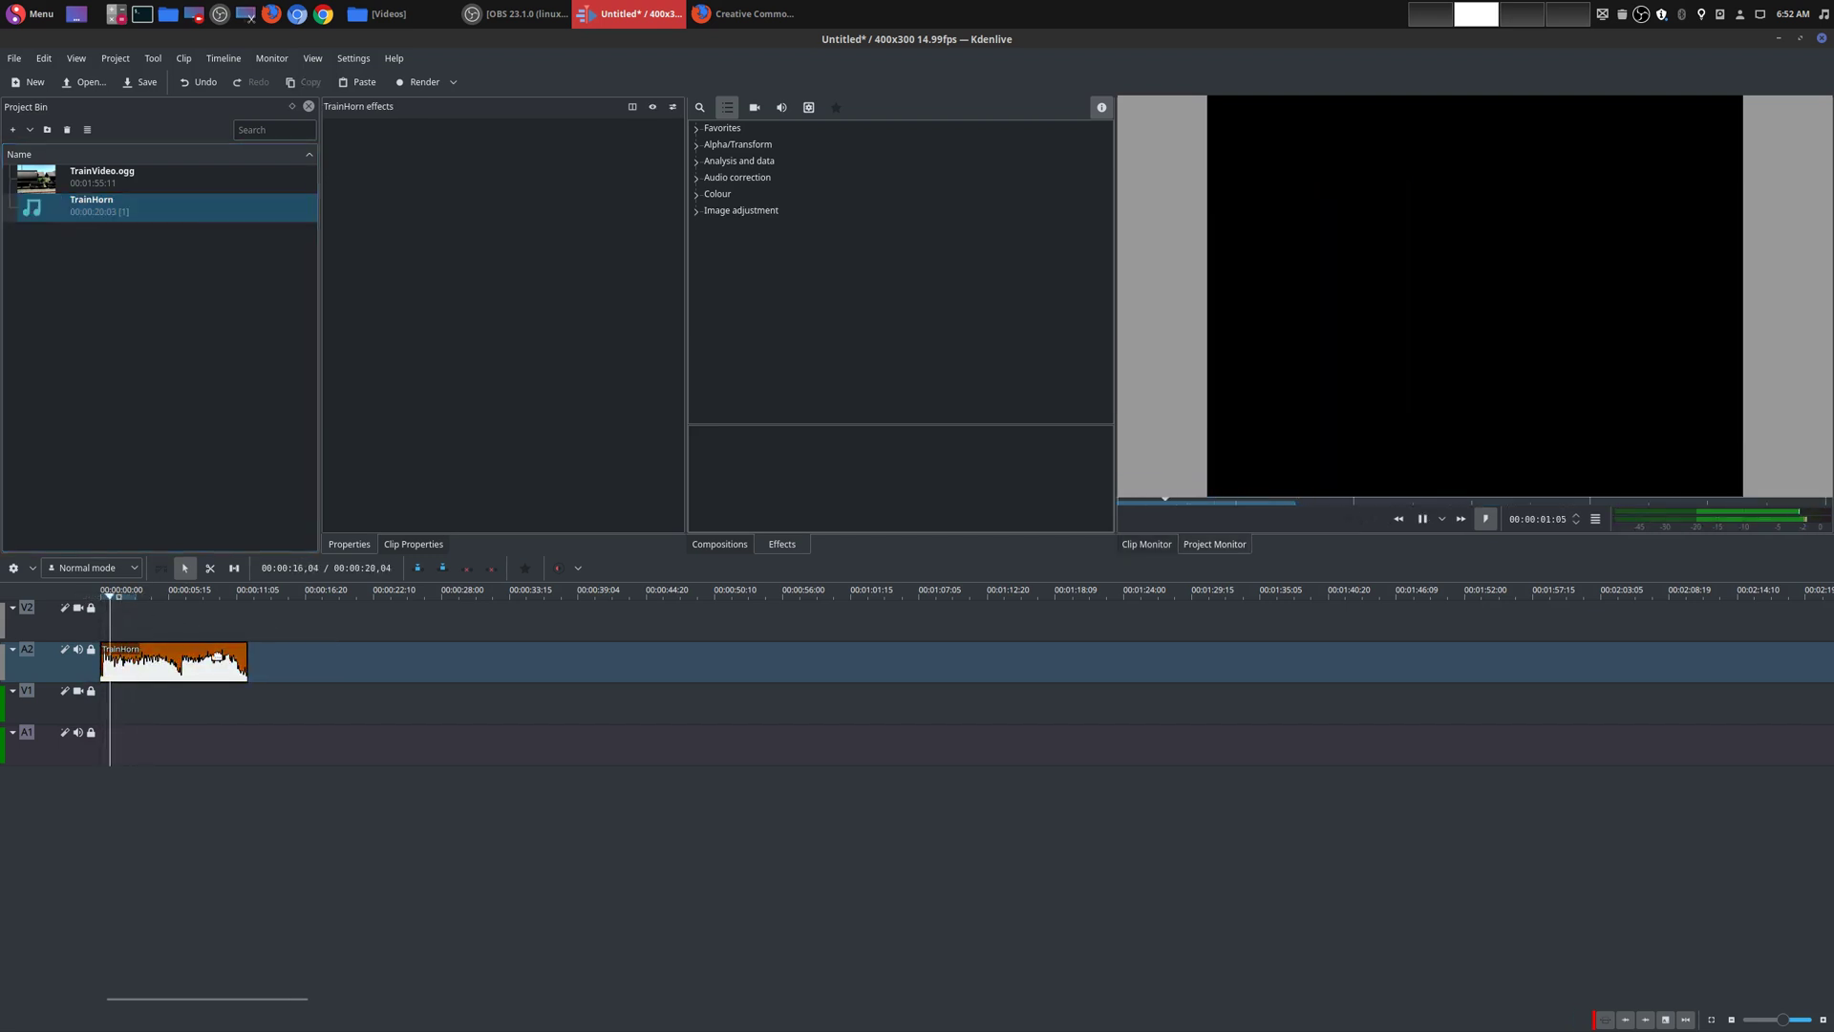
pyautogui.click(229, 661)
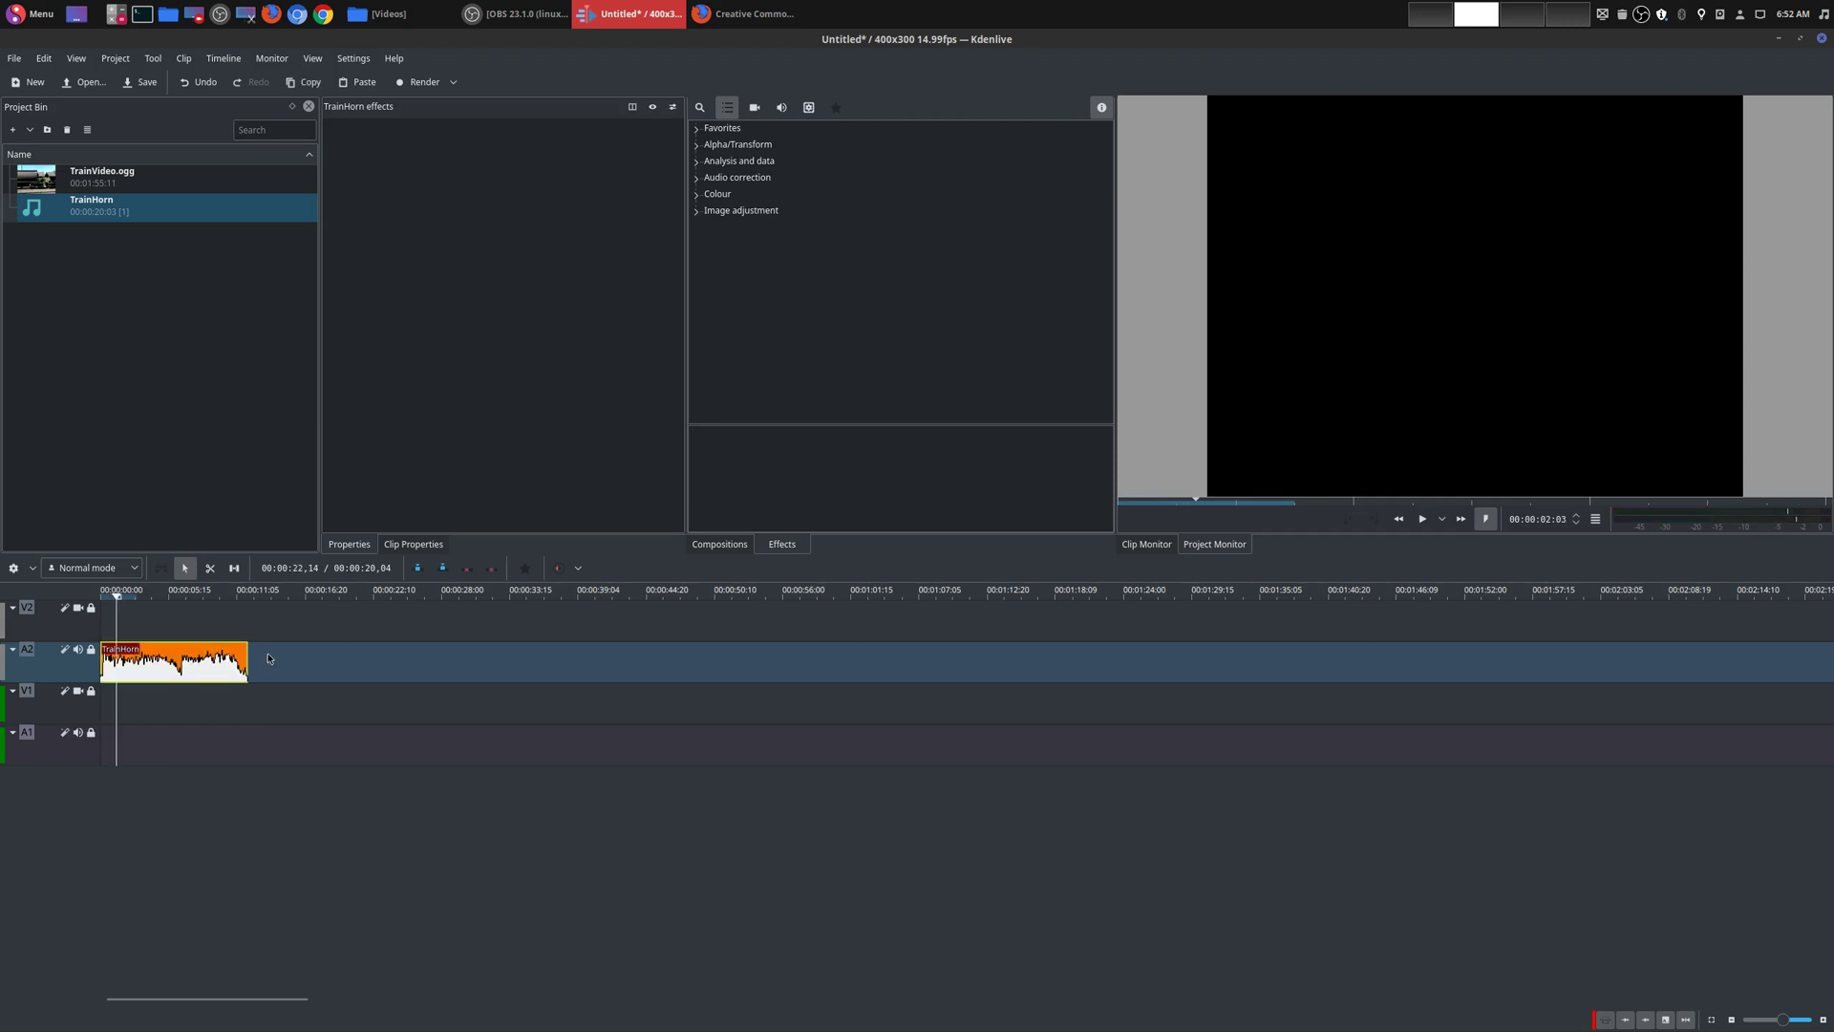
pyautogui.click(184, 179)
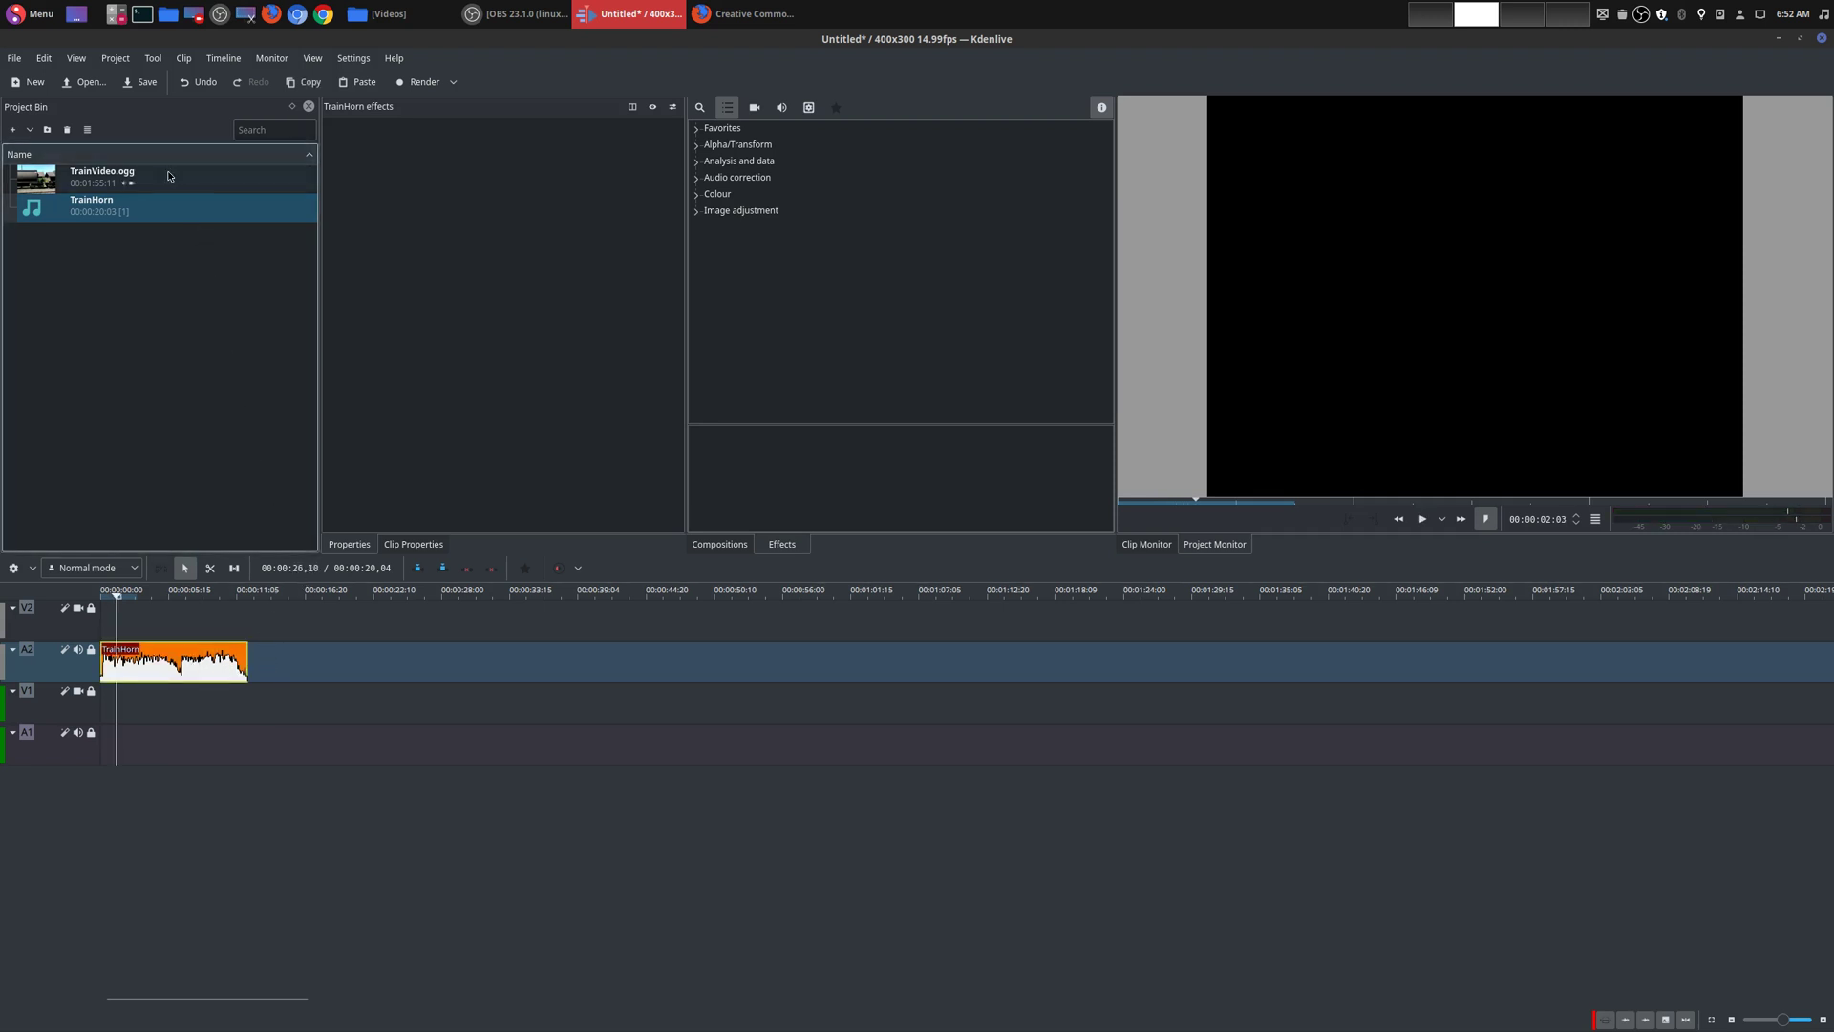
pyautogui.moveTo(184, 179); pyautogui.dragTo(307, 720)
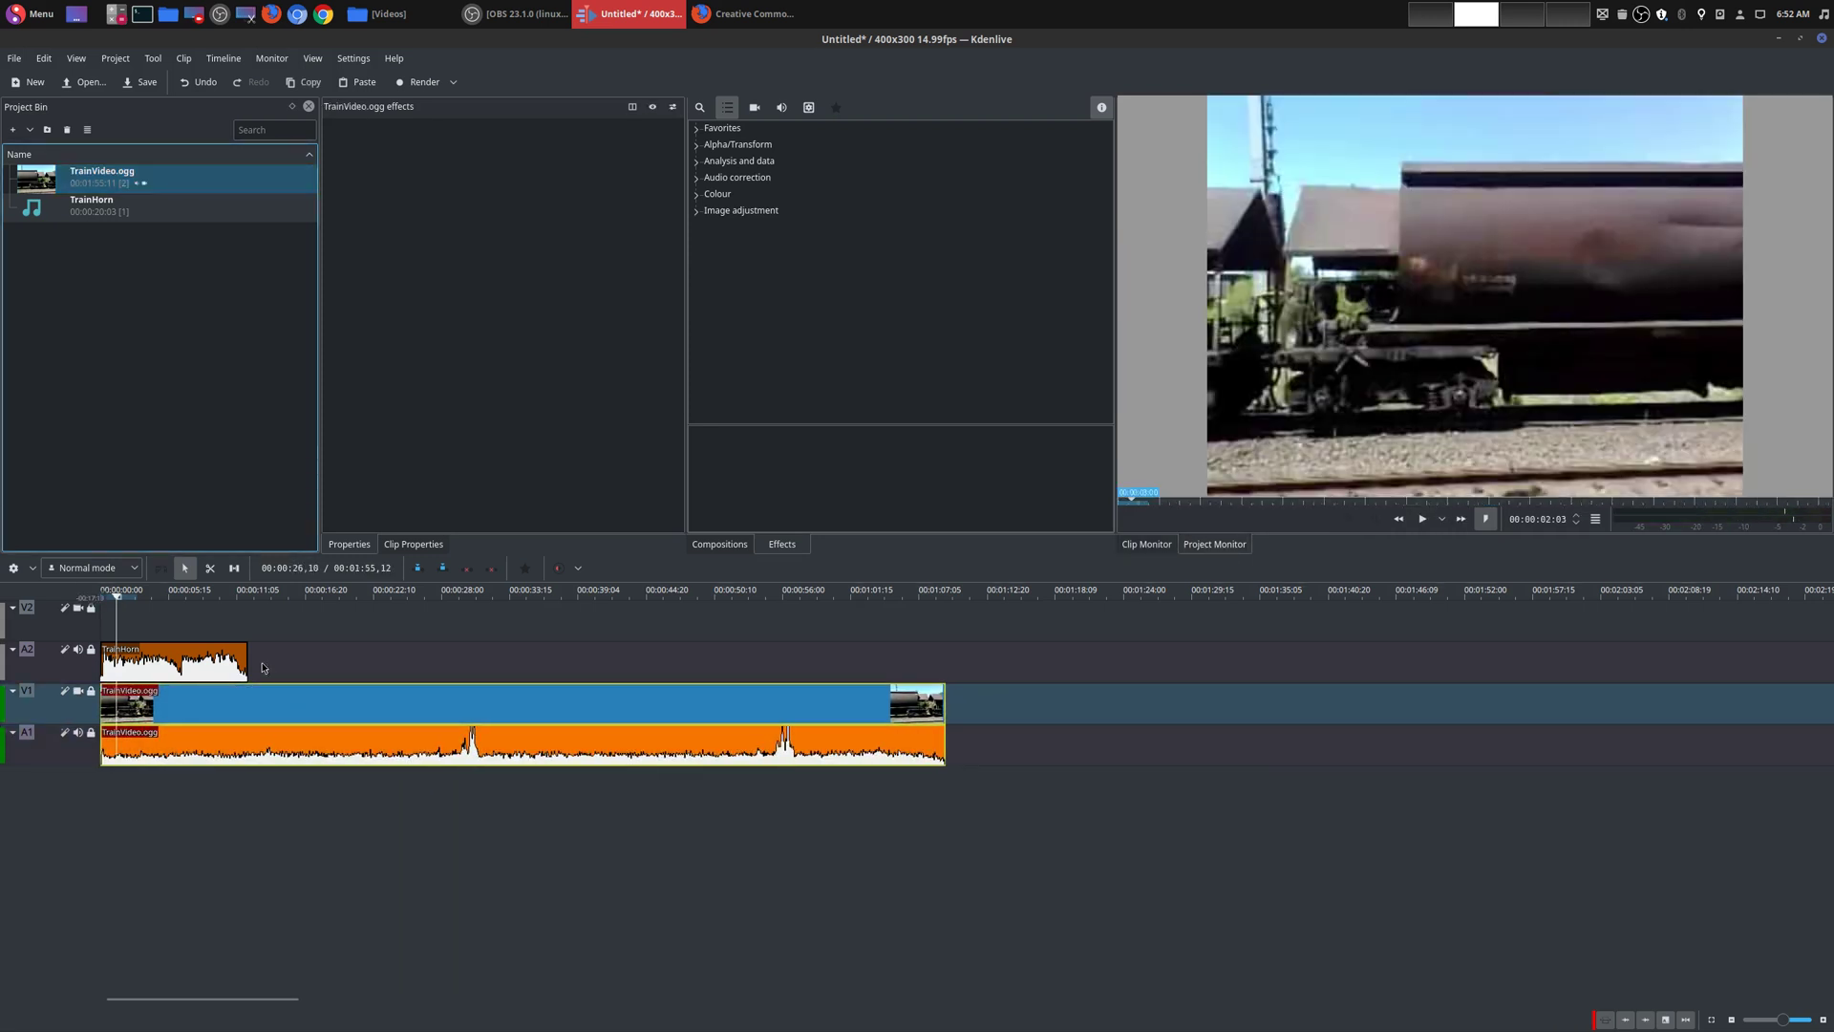
# Scrub the train video at 00:00:13:12, 00:00:32:11, 00:00:27:14 and 00:00:38:10
pyautogui.click(202, 610)
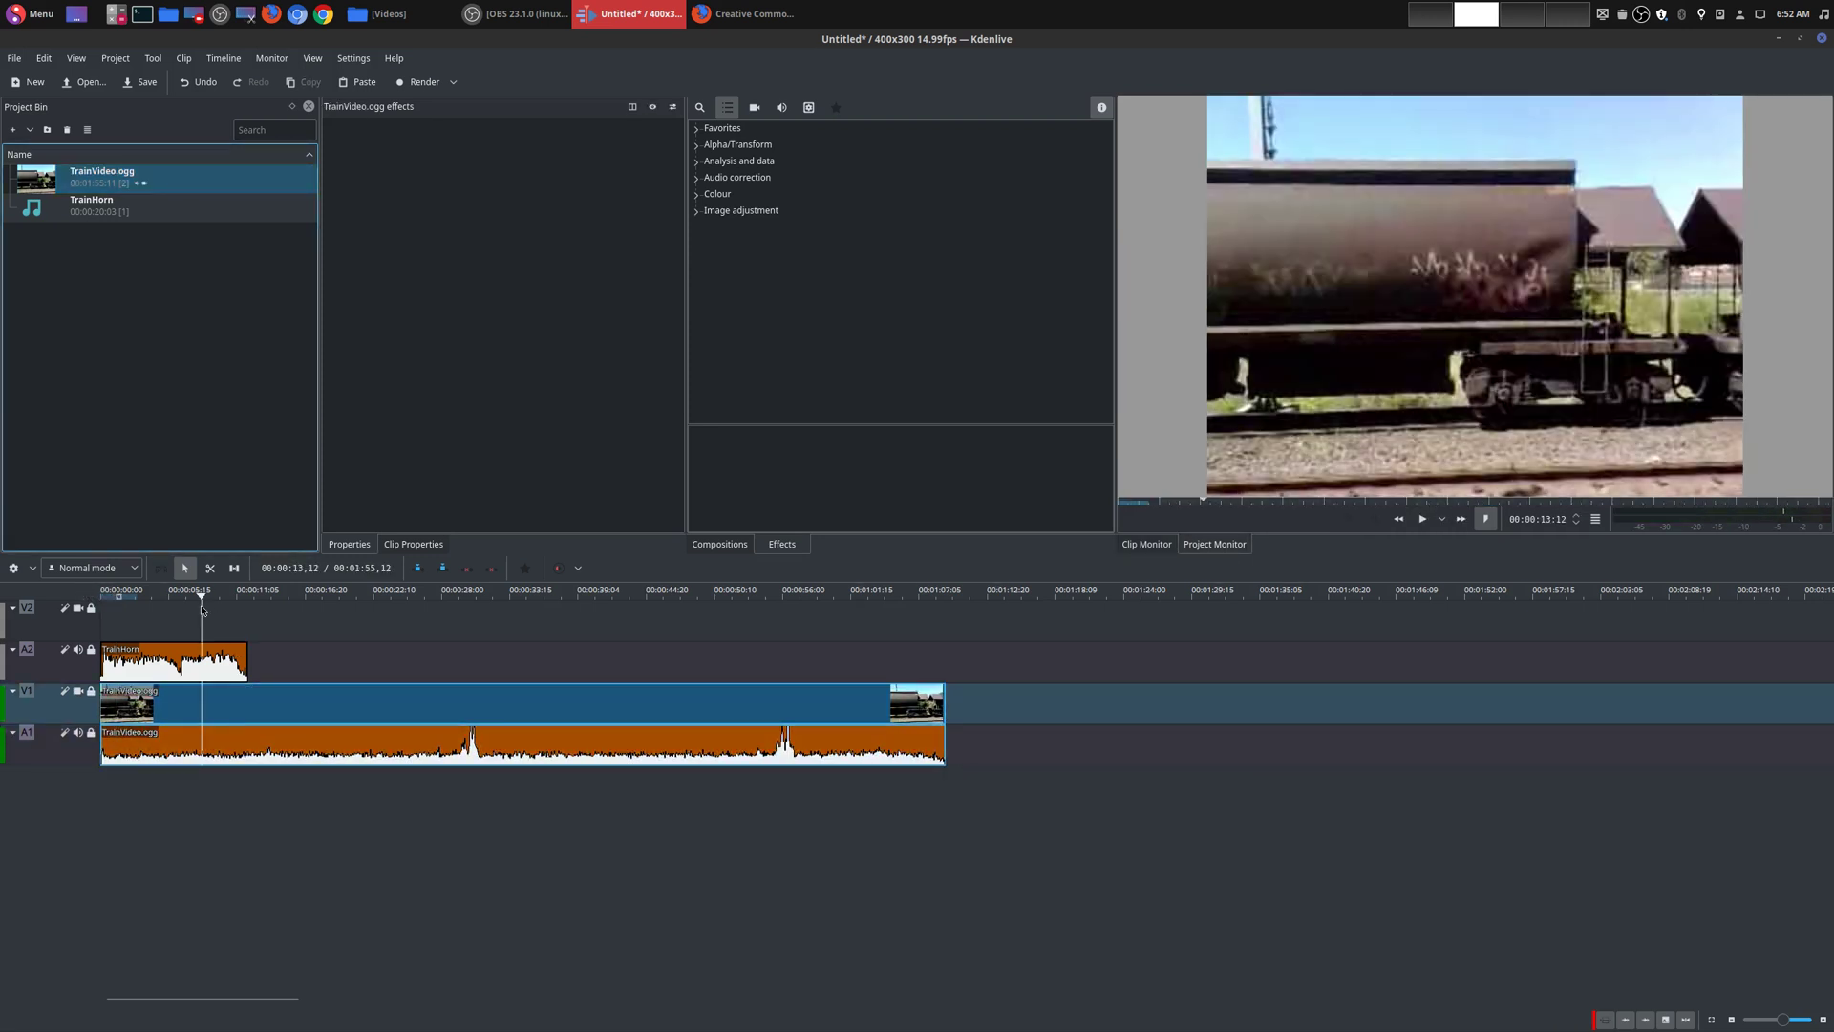
pyautogui.click(340, 620)
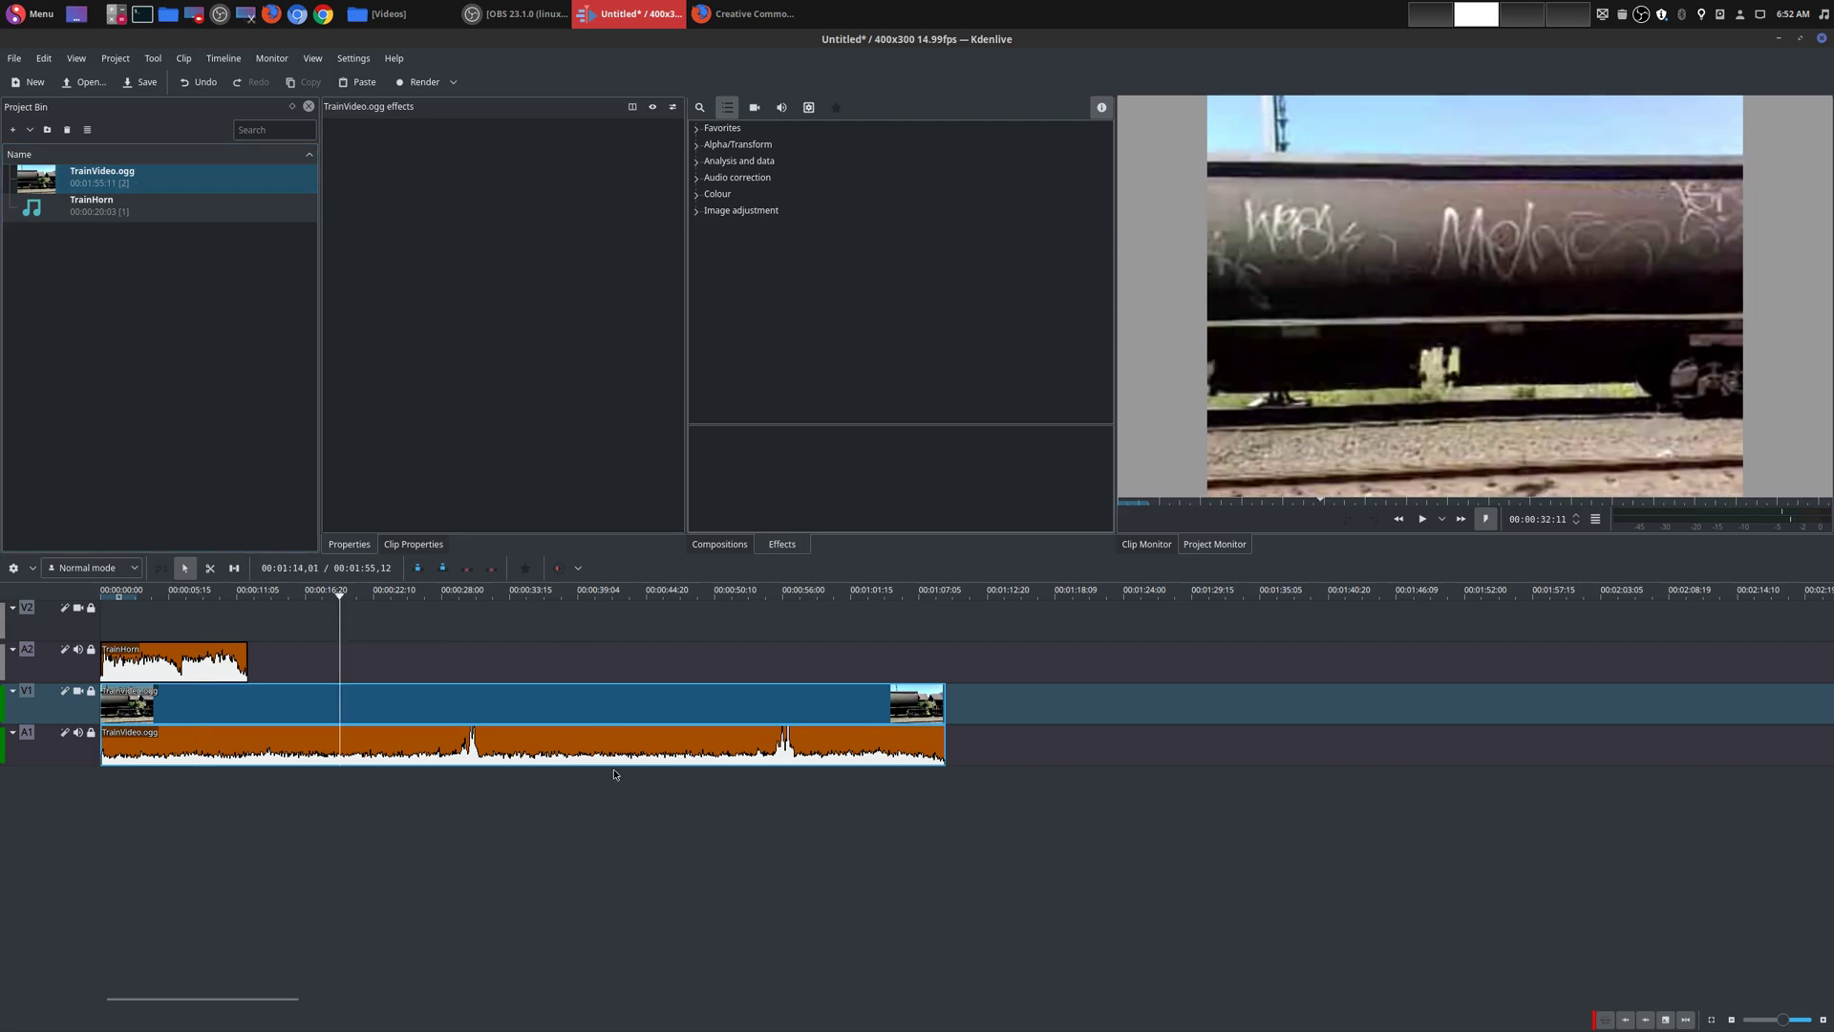
pyautogui.click(304, 619)
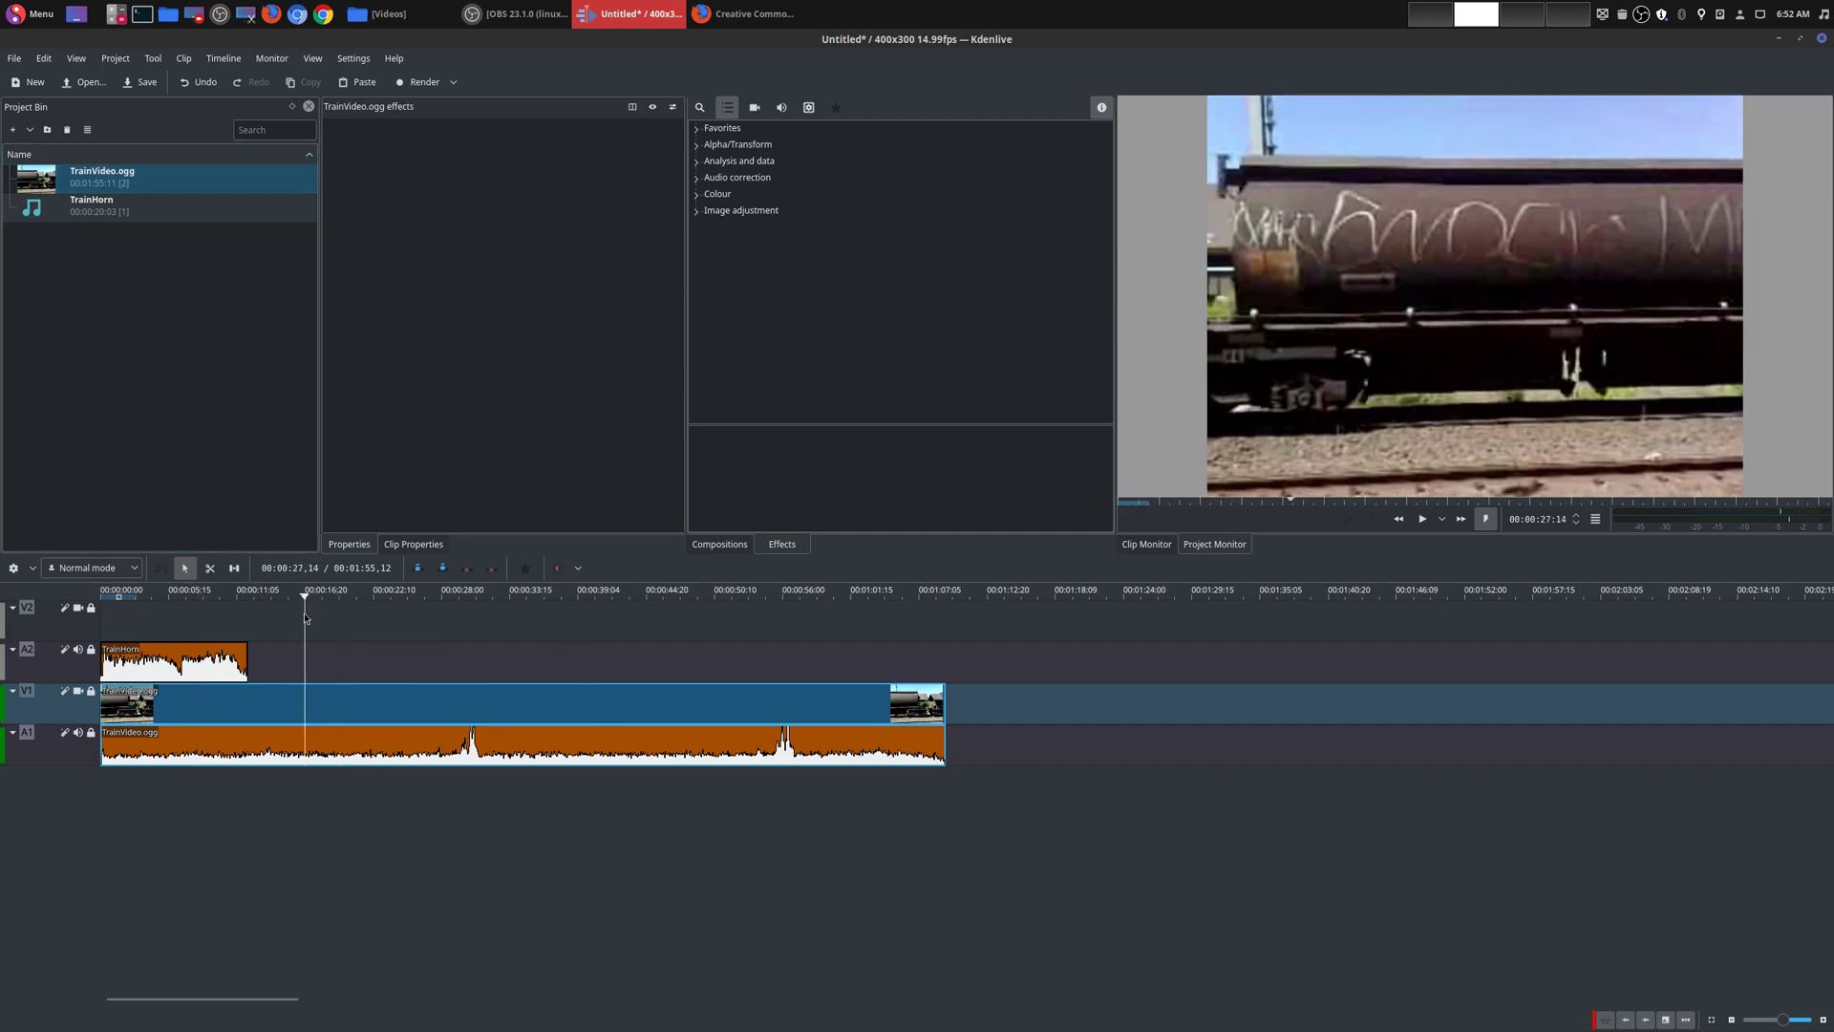
pyautogui.click(384, 635)
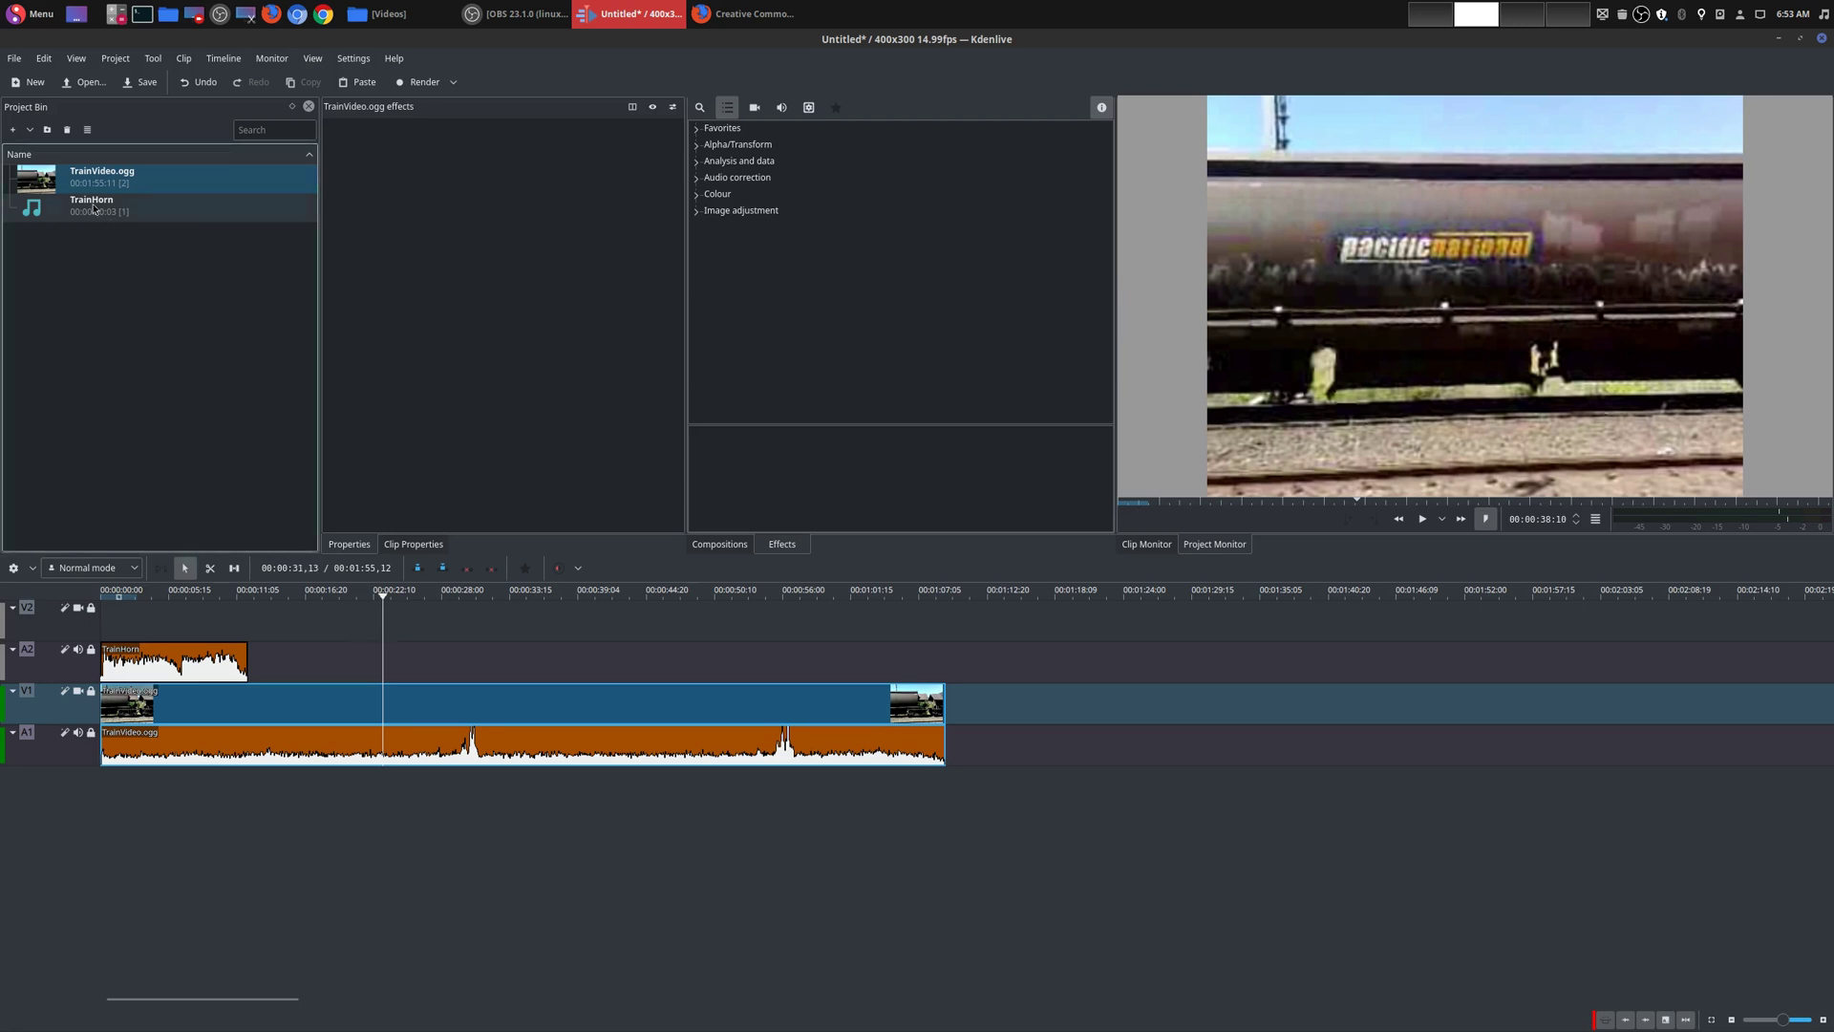
pyautogui.click(30, 130)
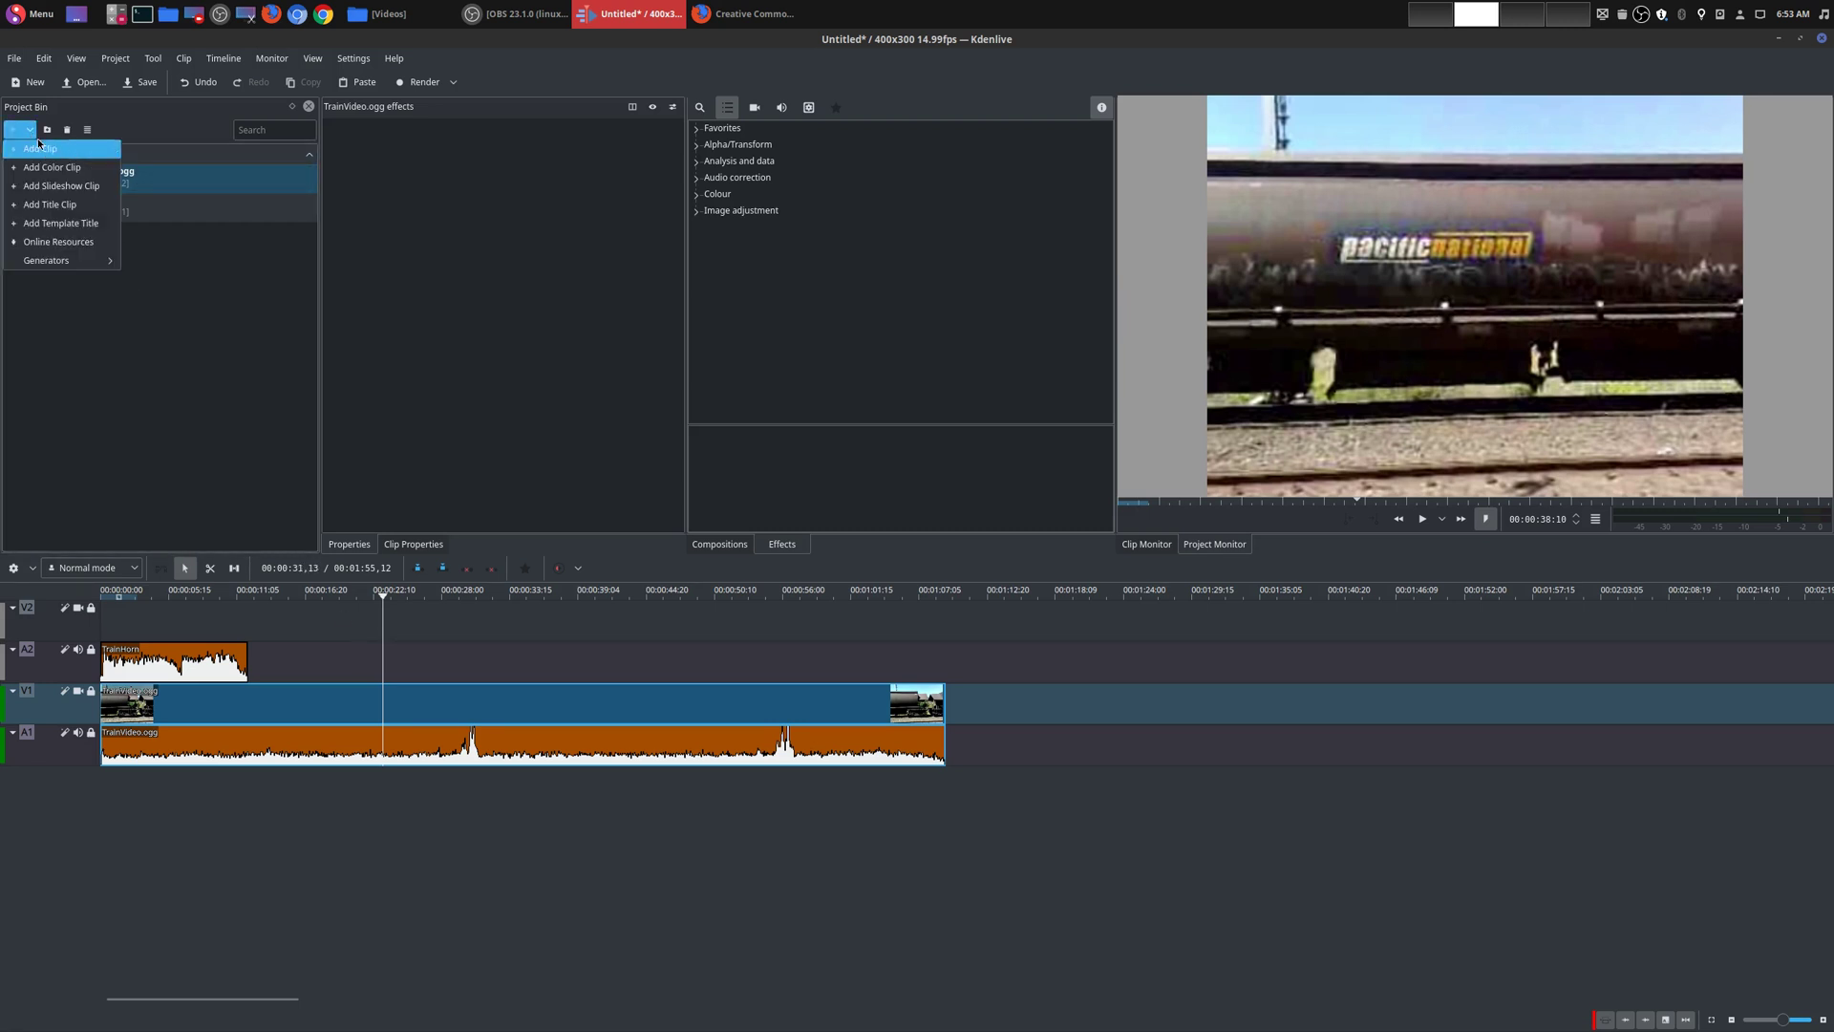